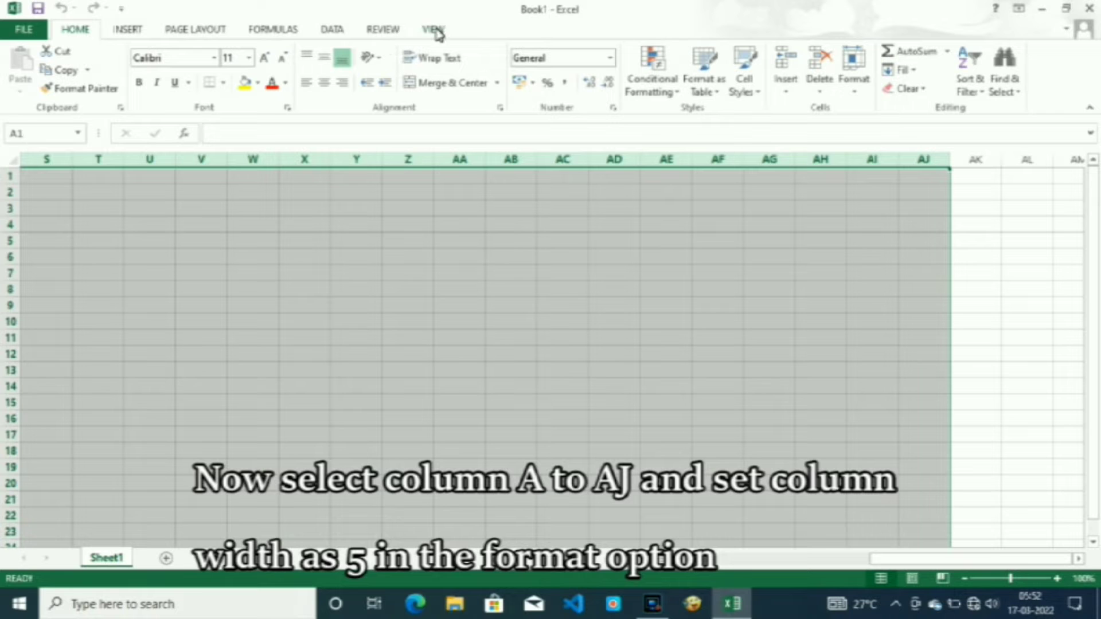
Set the width of the selected columns A to AJ to 5.
left_click(860, 83)
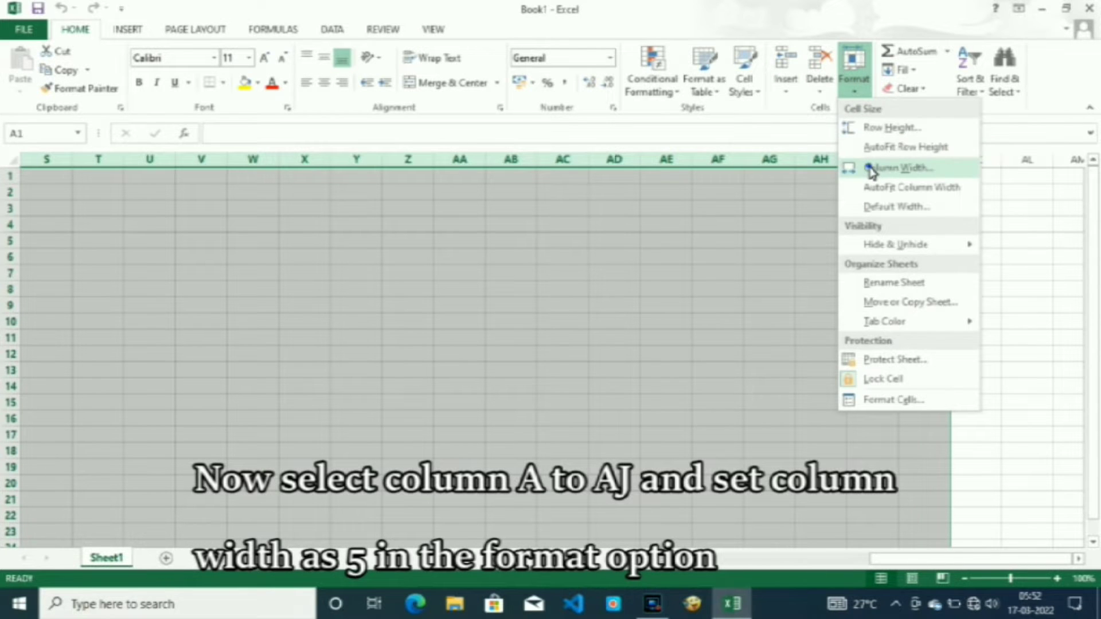
left_click(871, 168)
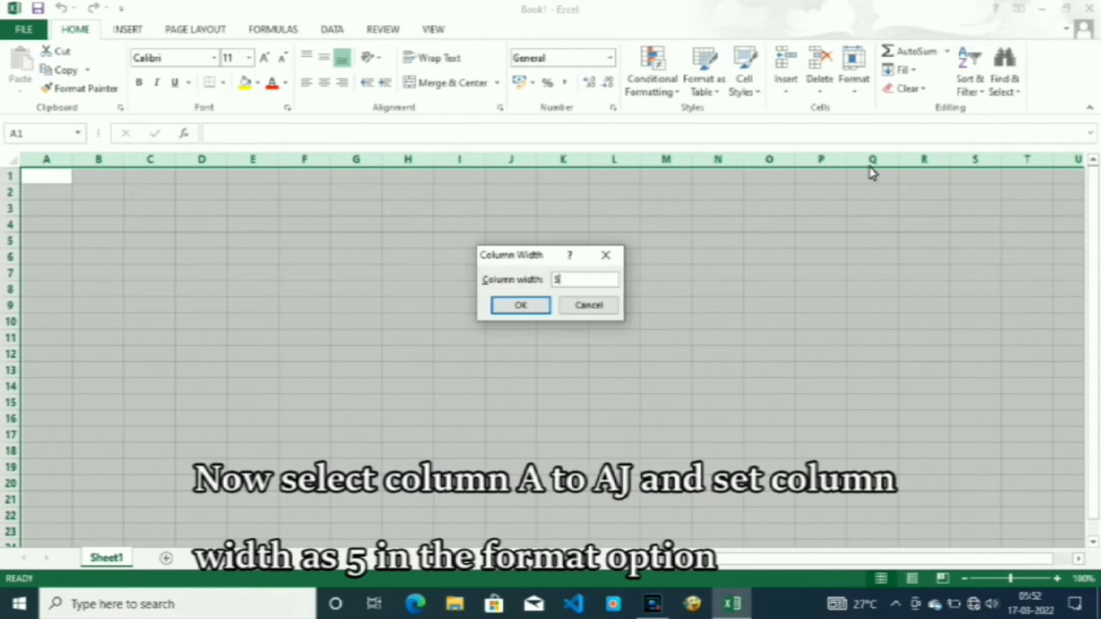
key("Return")
Merge and center cells A1:AJ1 for the company title and A2:AJ2 for the register title.
left_click_drag(39, 177, 842, 189)
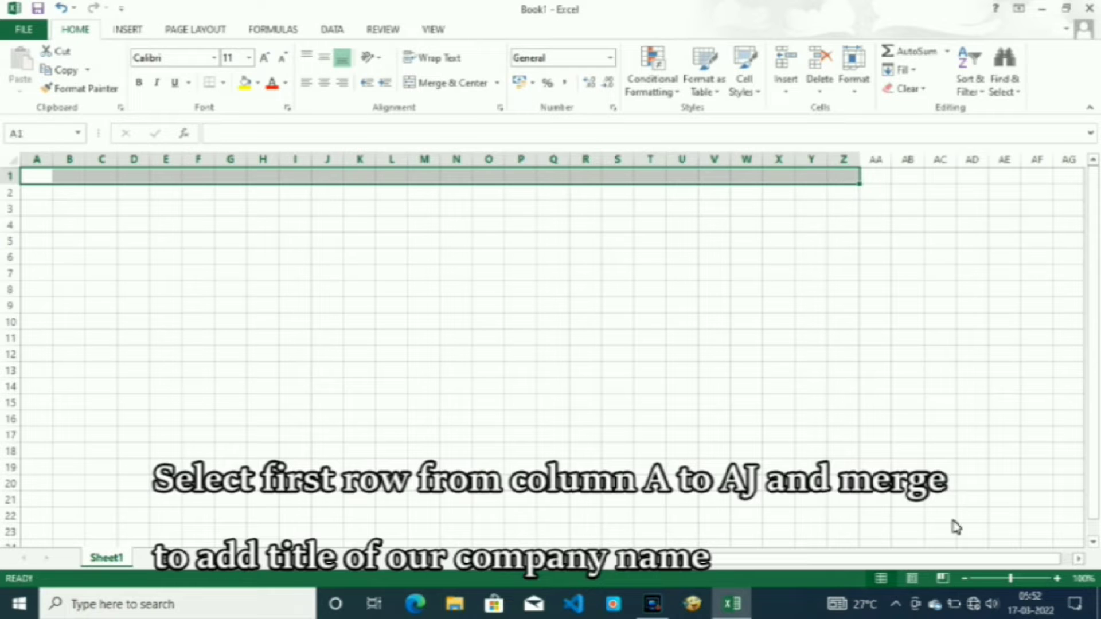
left_click(963, 578)
left_click(963, 579)
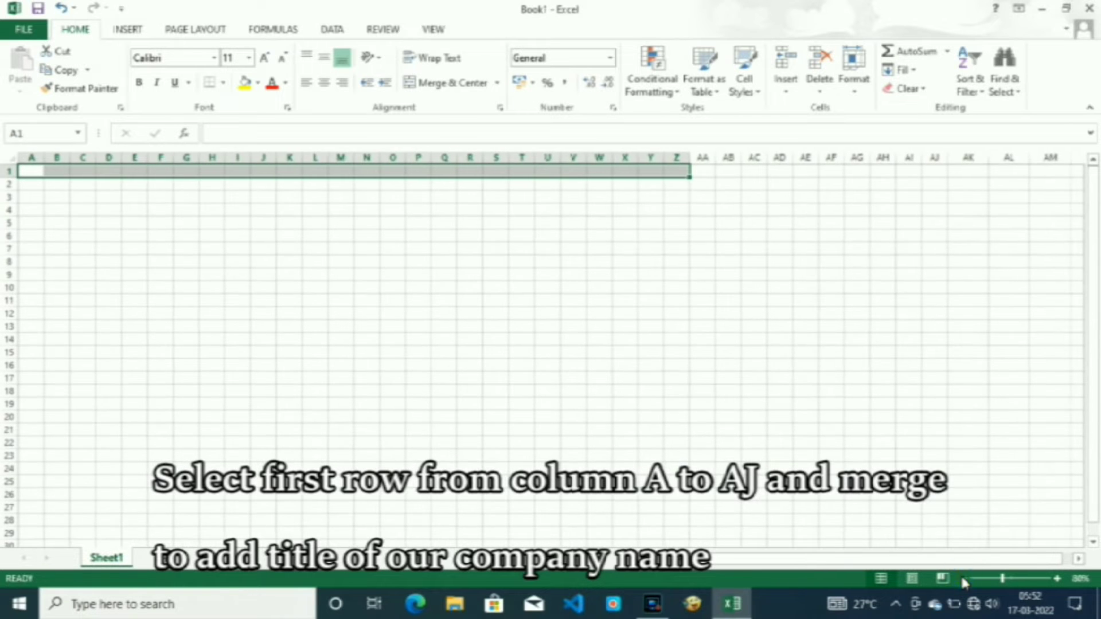
left_click_drag(29, 171, 948, 182)
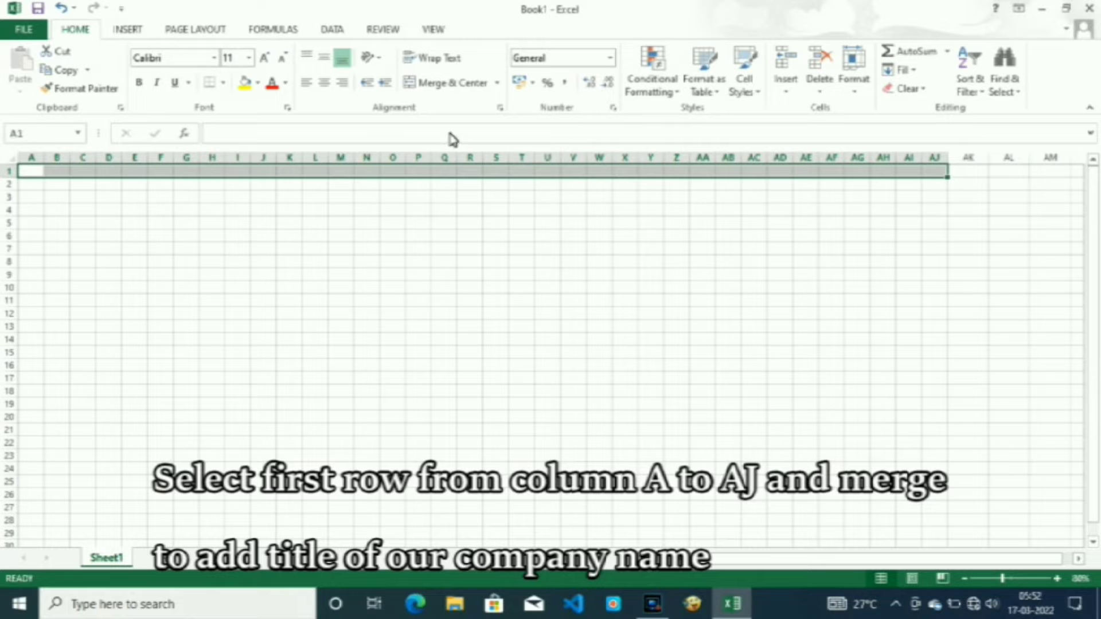
left_click(450, 84)
left_click_drag(35, 184, 938, 192)
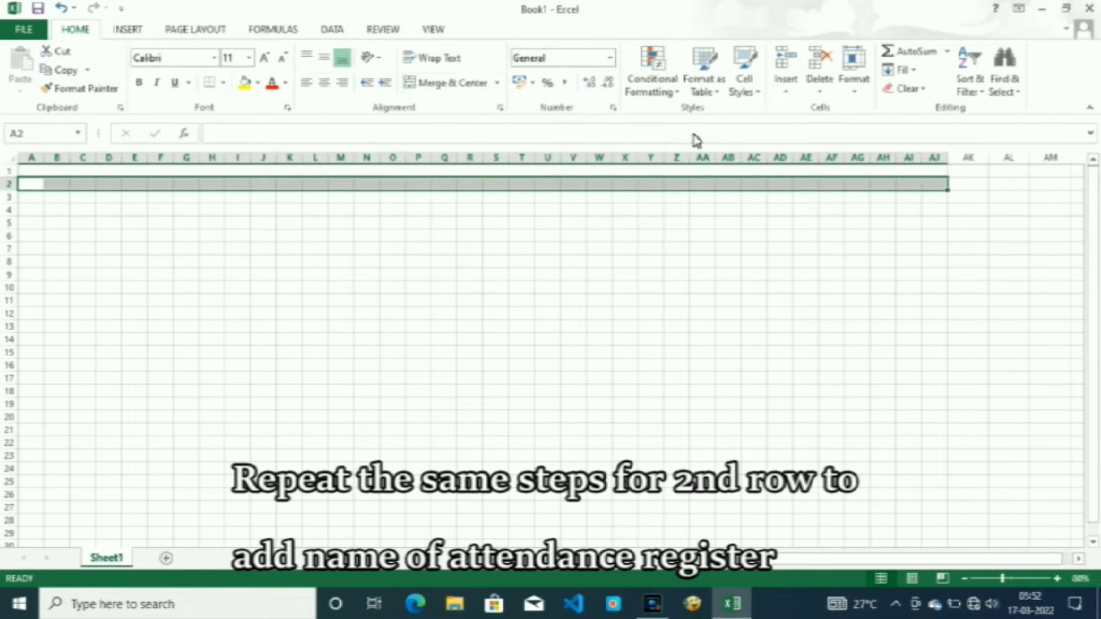
left_click(461, 84)
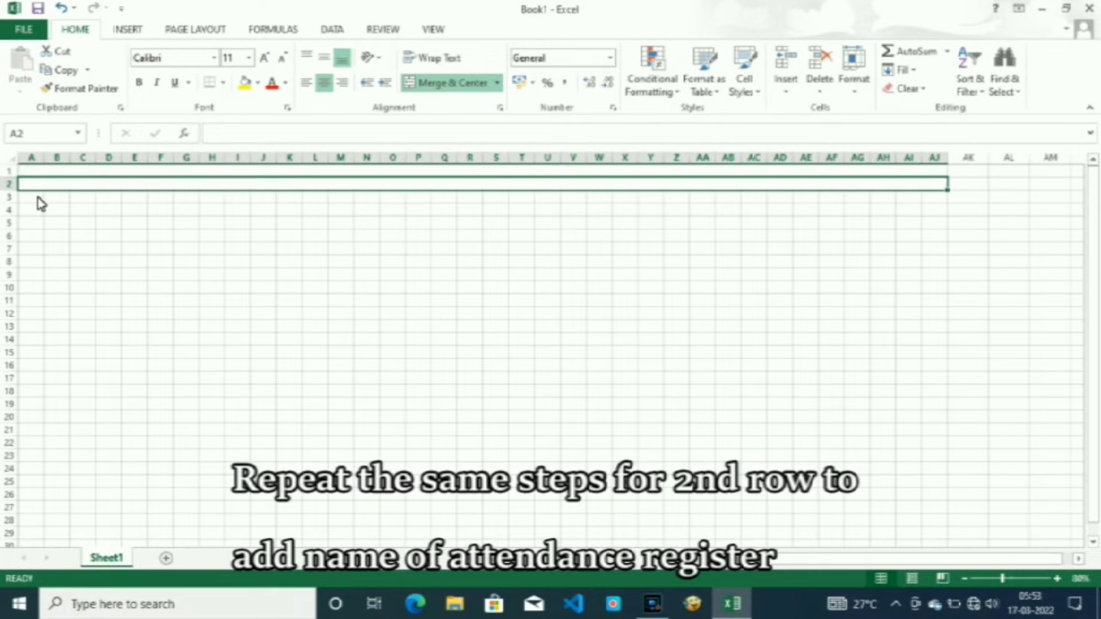
Enter the company title "Microtech Computer Education" in the merged first row.
left_click(177, 172)
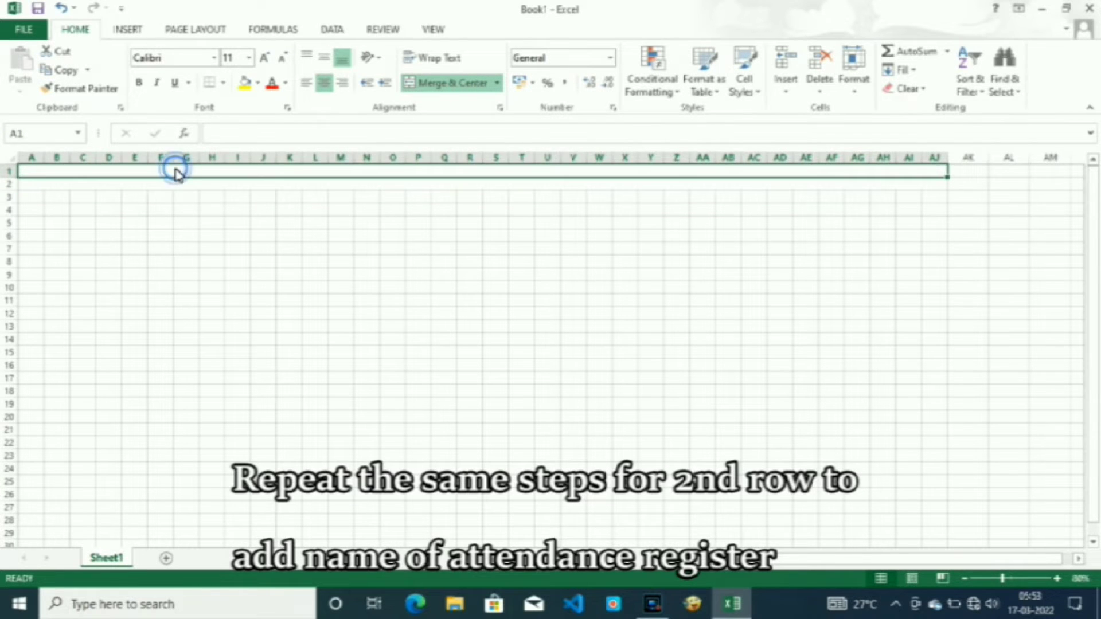
type("Mic")
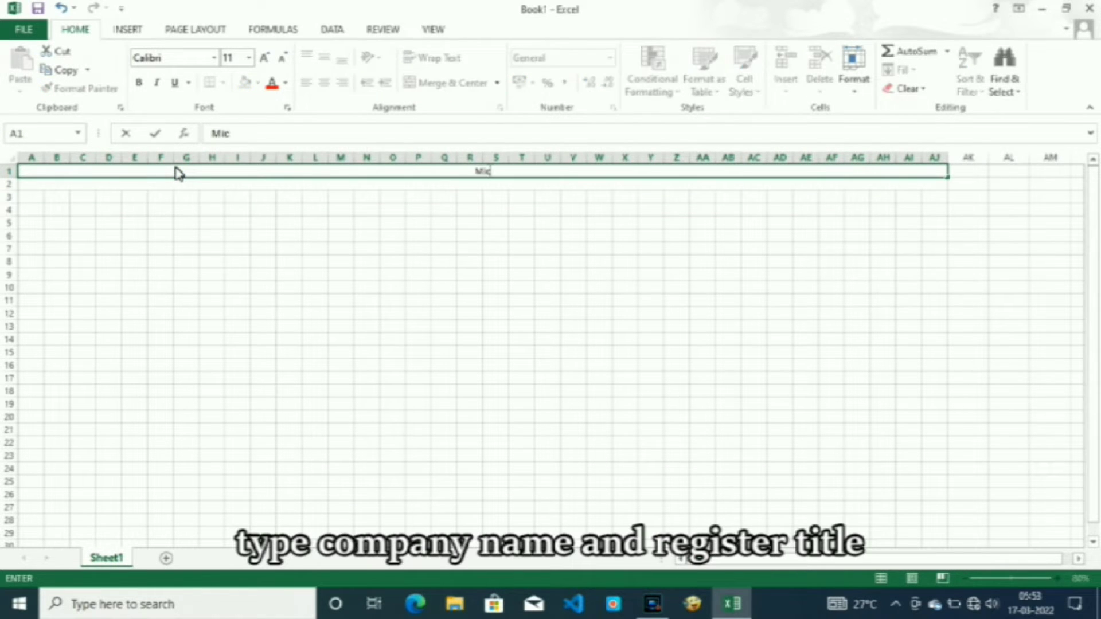
type("rotech Computer")
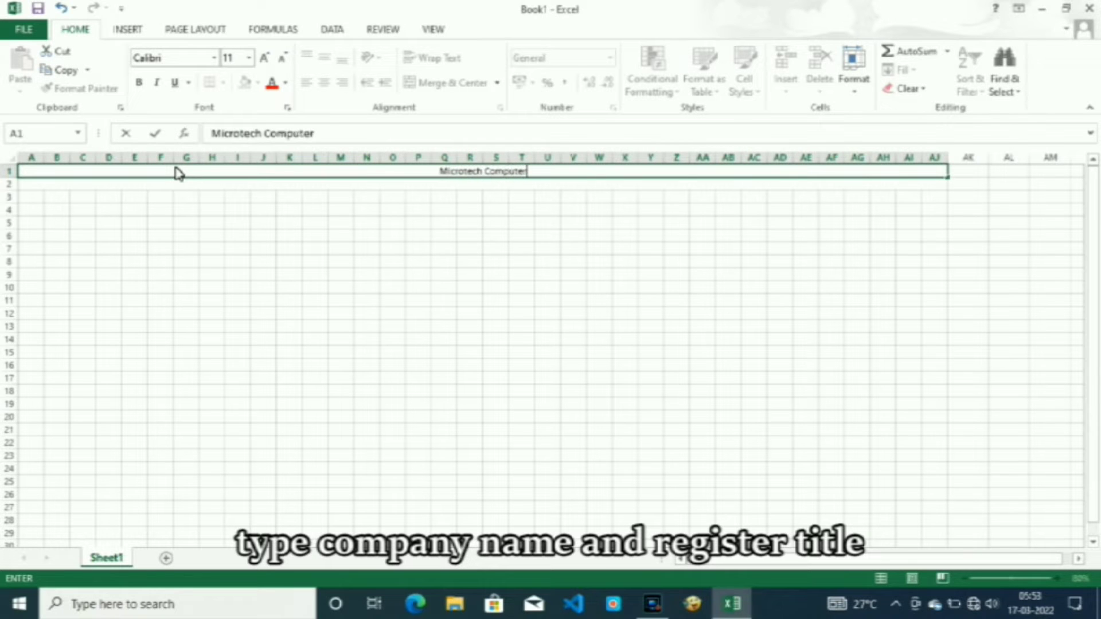
type(" Educat")
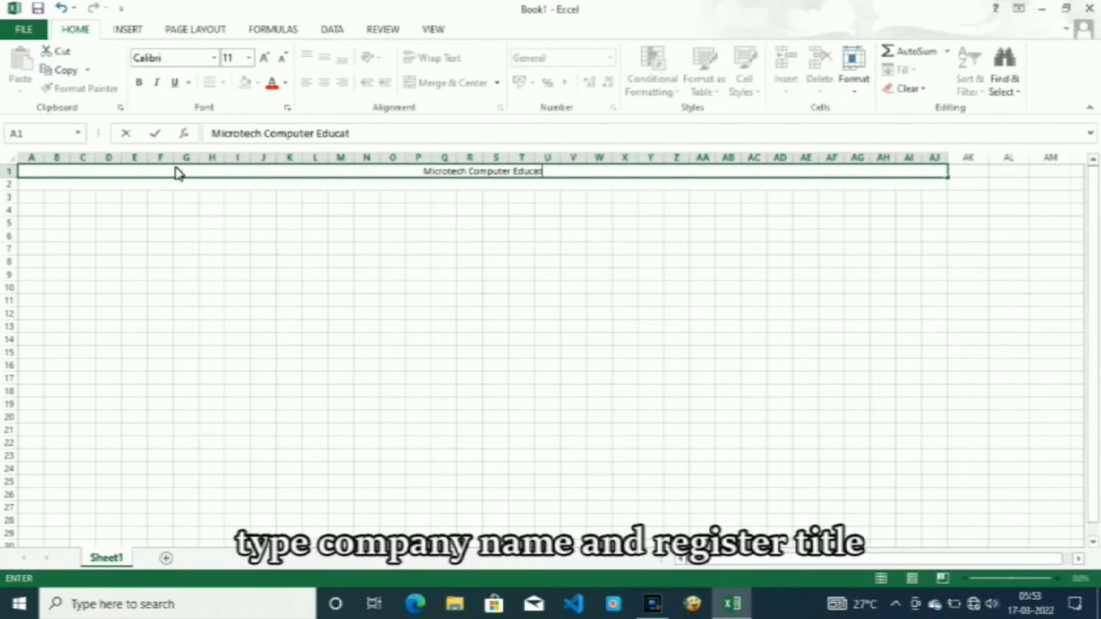
type("ion")
key("Return")
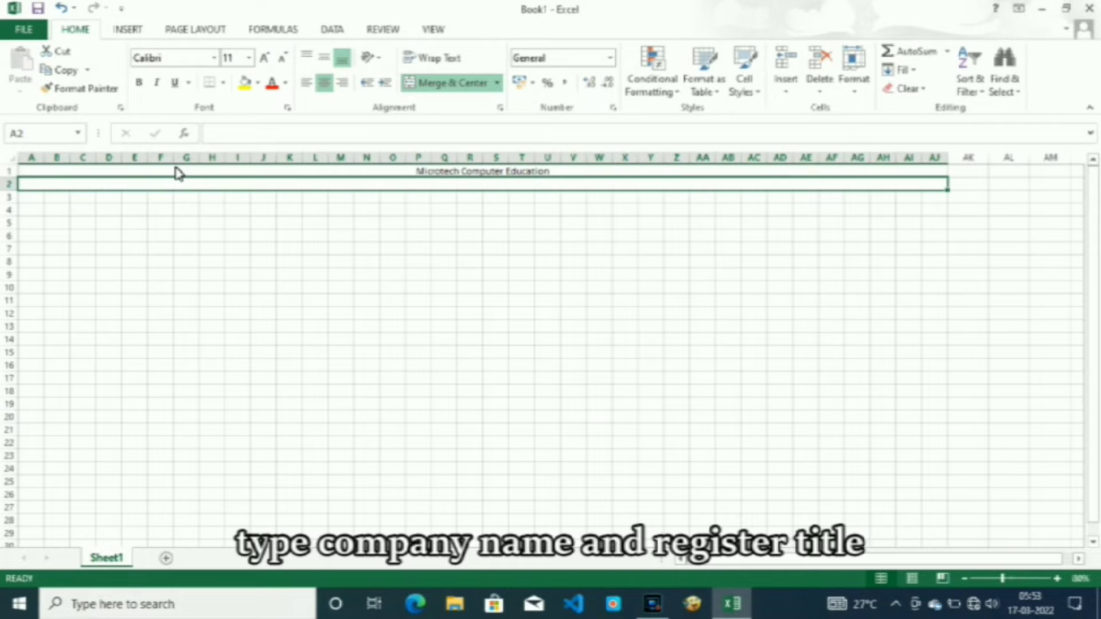
Enter the register title "Attendance Register" in the merged second row.
type("Attendance R")
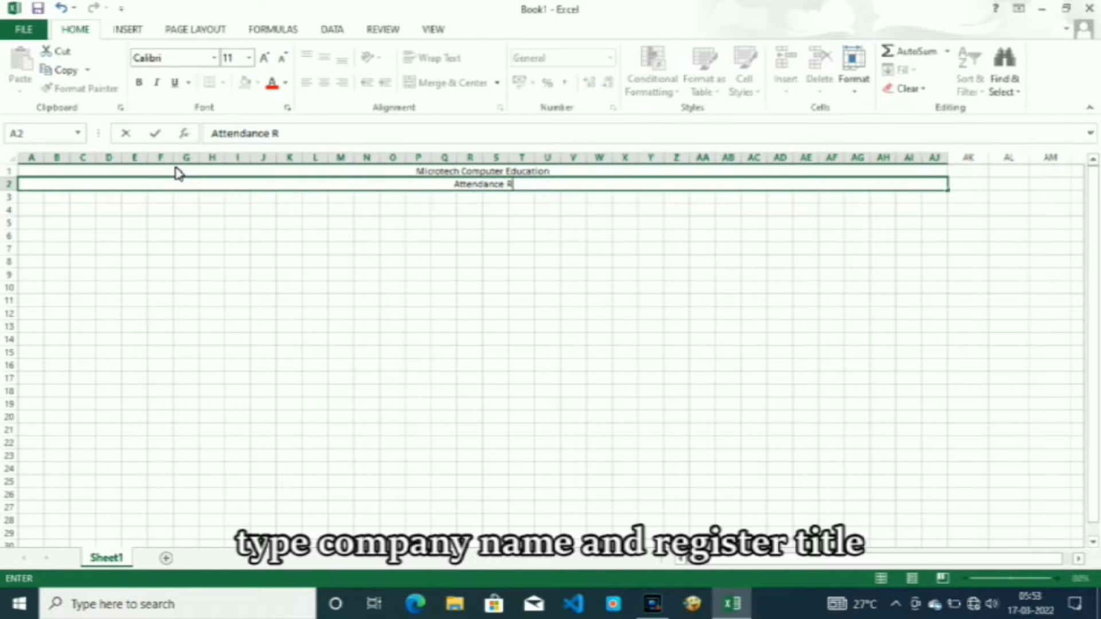
type("egister")
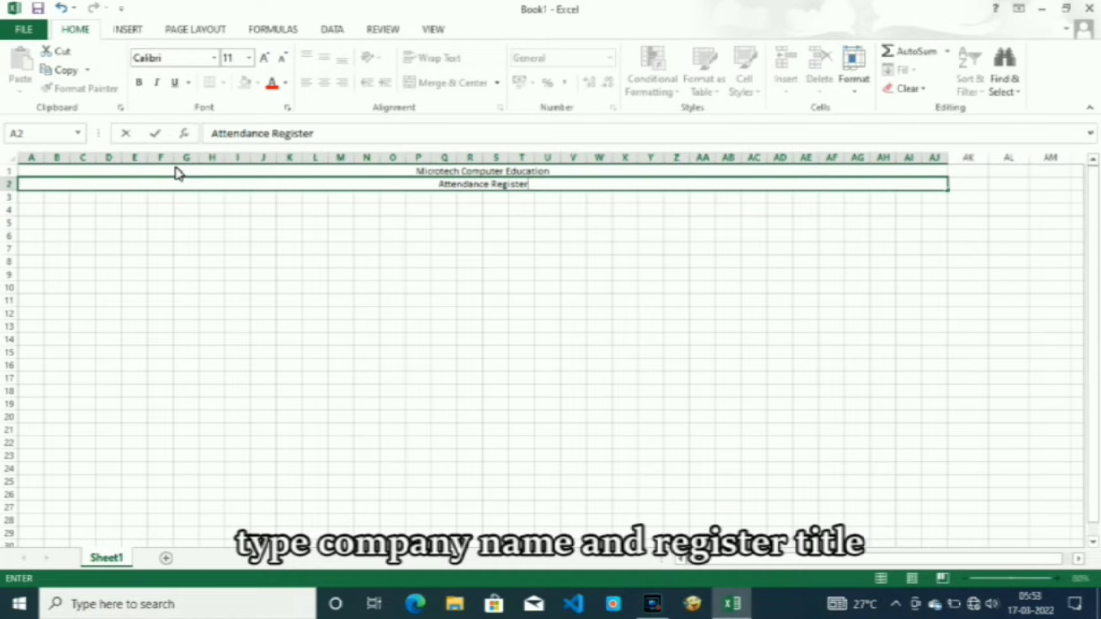
key("Return")
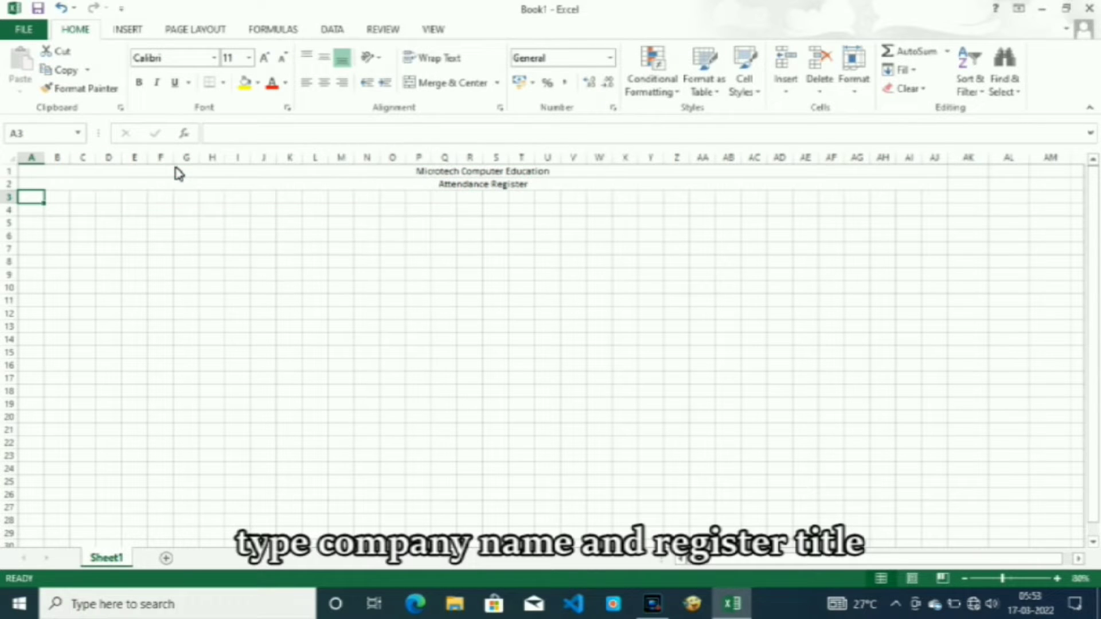
Enter the label "Date" in A3 and merge and center it across A3:B3.
type("S.")
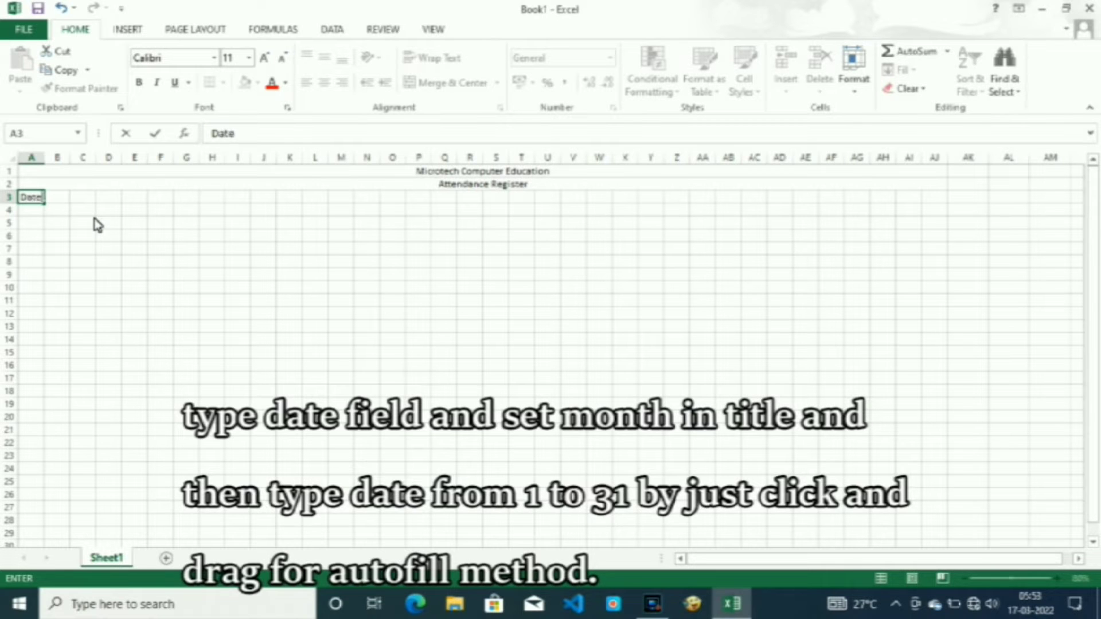
key("Tab")
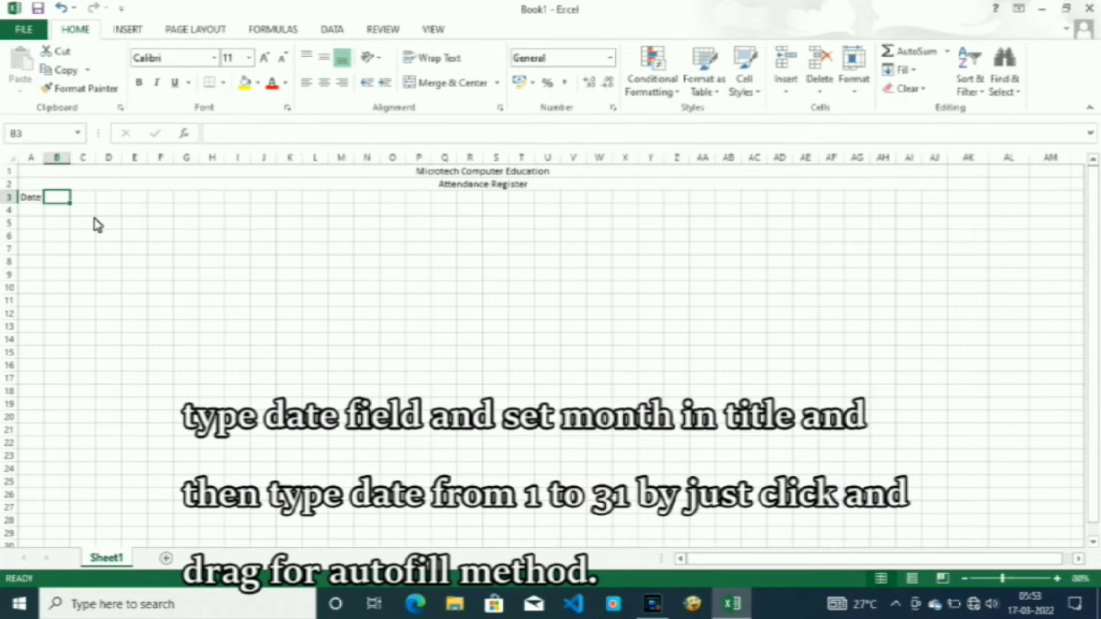
left_click_drag(35, 203, 57, 204)
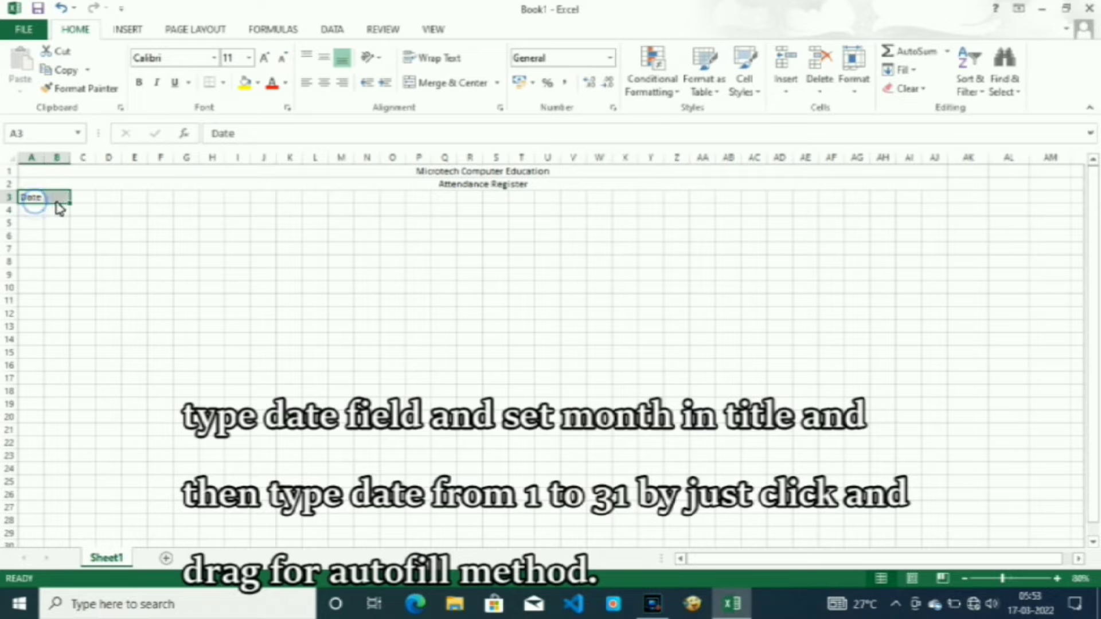
left_click(437, 82)
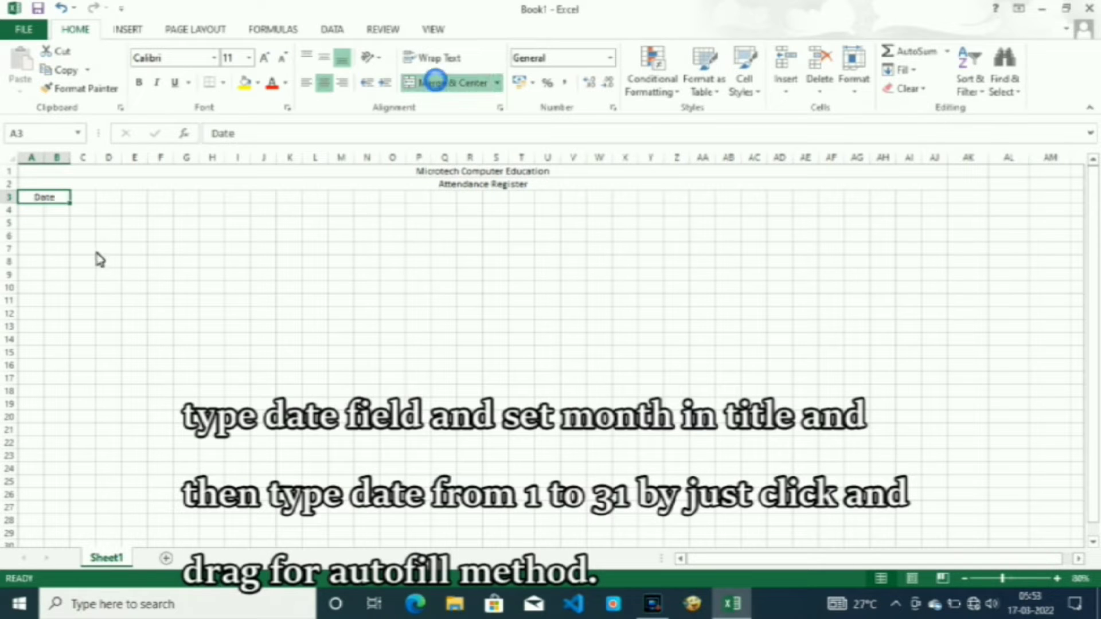
Enter 1 as the first day of the month in C3.
key("Tab")
type("1")
key("Tab")
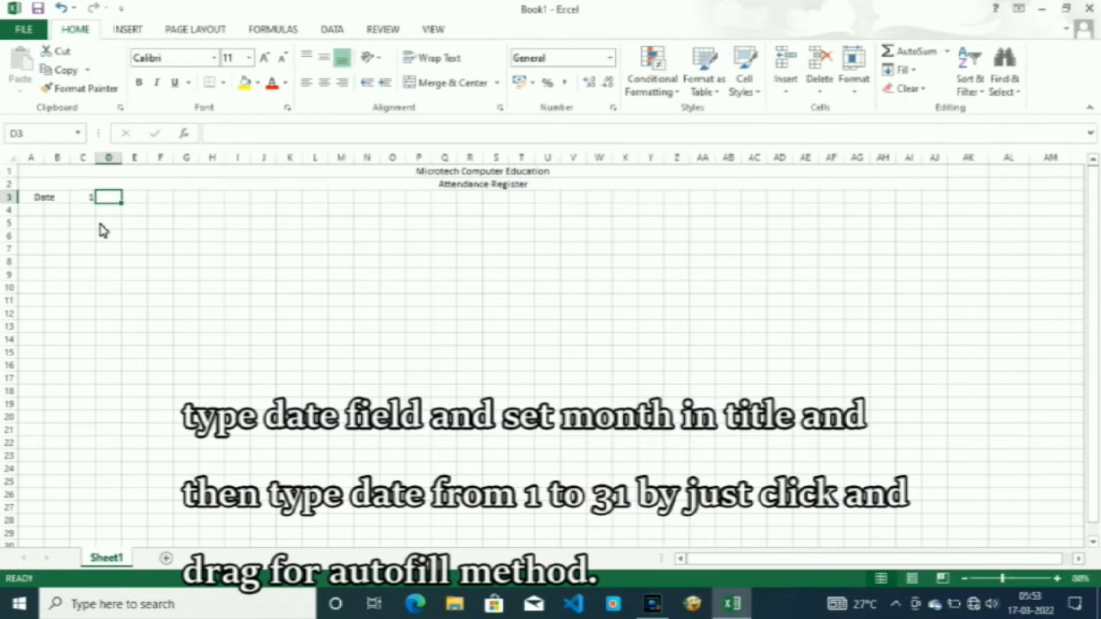
Extend the register title in row 2 to read "Attendance Register - March 2022".
left_click(517, 186)
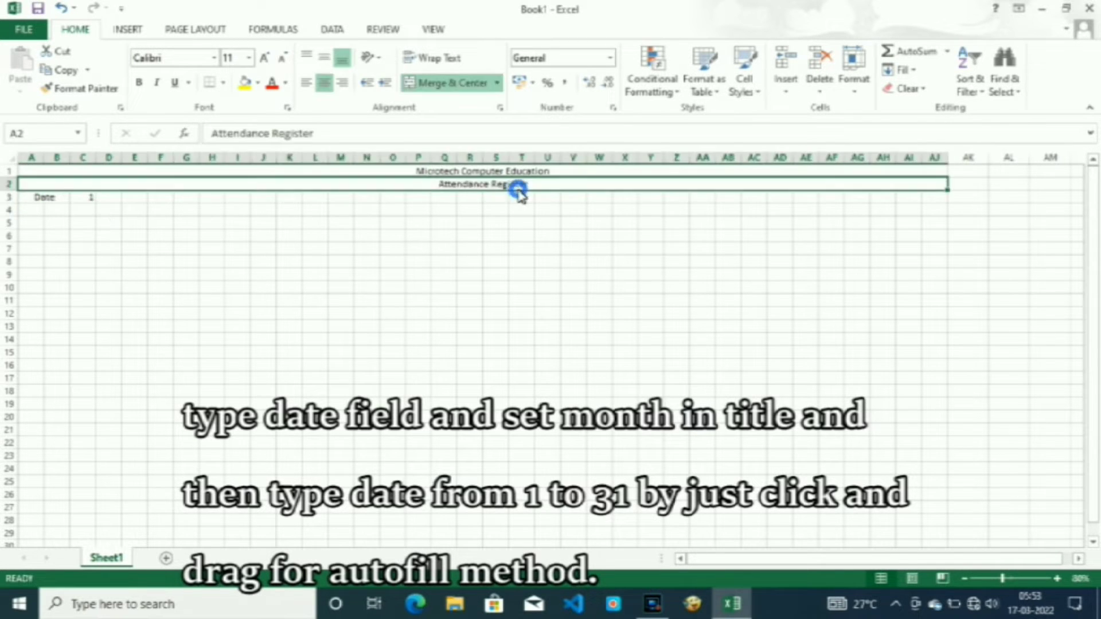
key("F2")
type("- Marc")
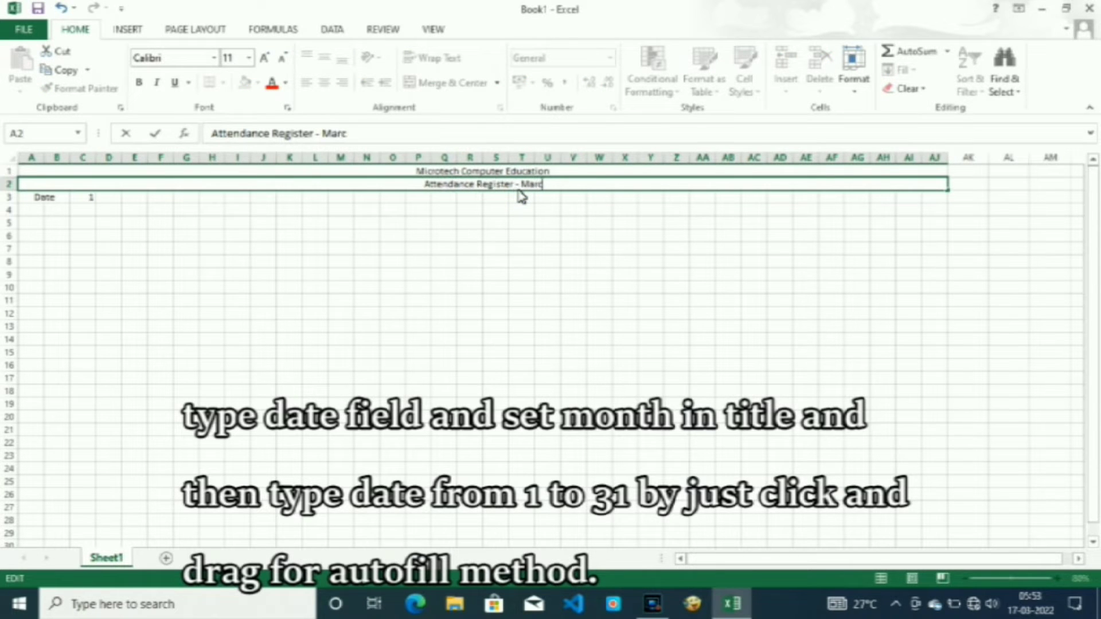
type("h 2022")
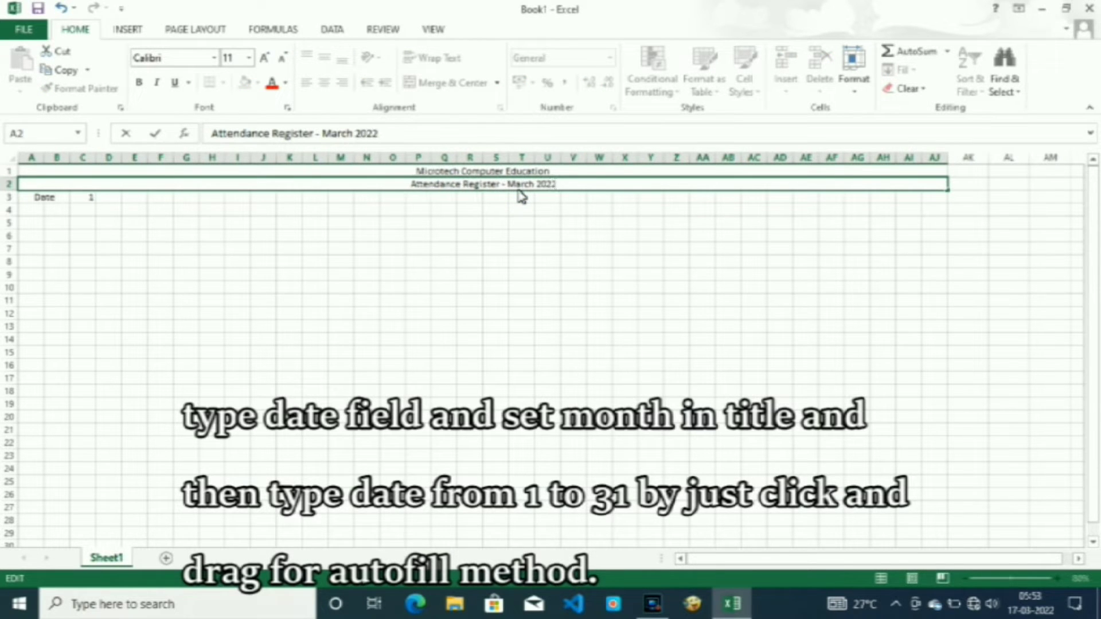
left_click(119, 201)
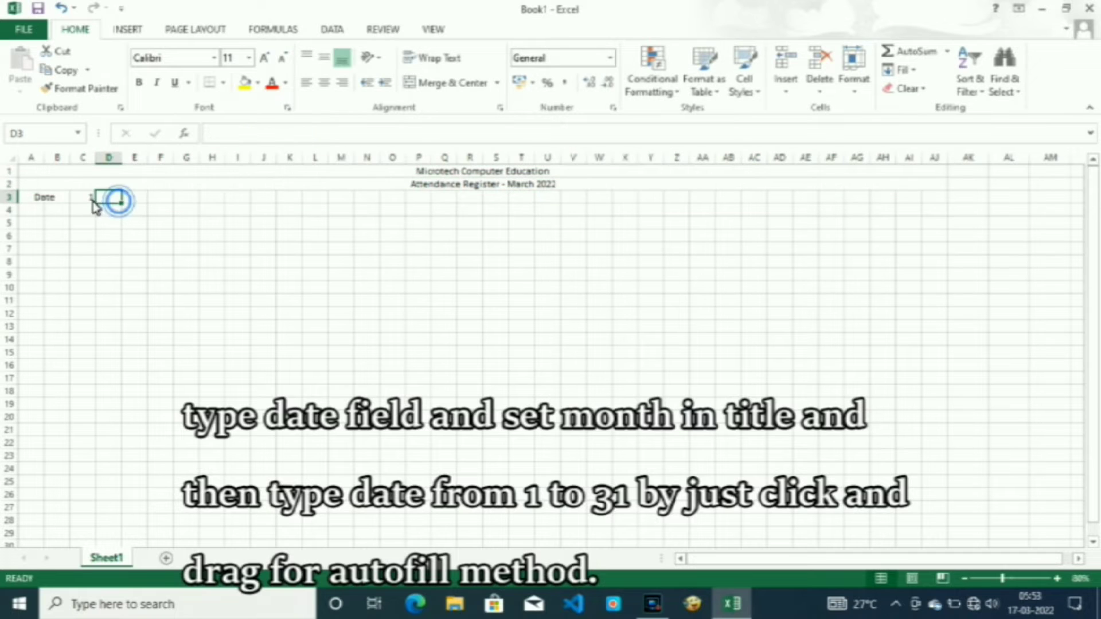
Enter 2 in D3 and autofill the day numbers from C3:D3 across to 31 in AG3.
left_click(90, 199)
key("Tab")
type("2")
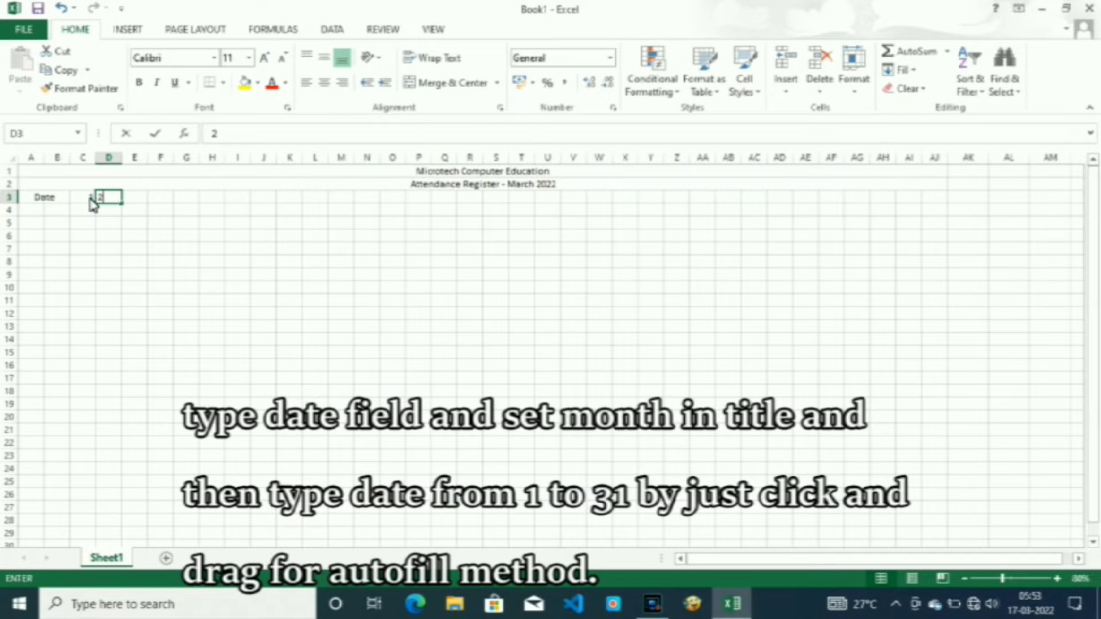
left_click_drag(90, 200, 871, 198)
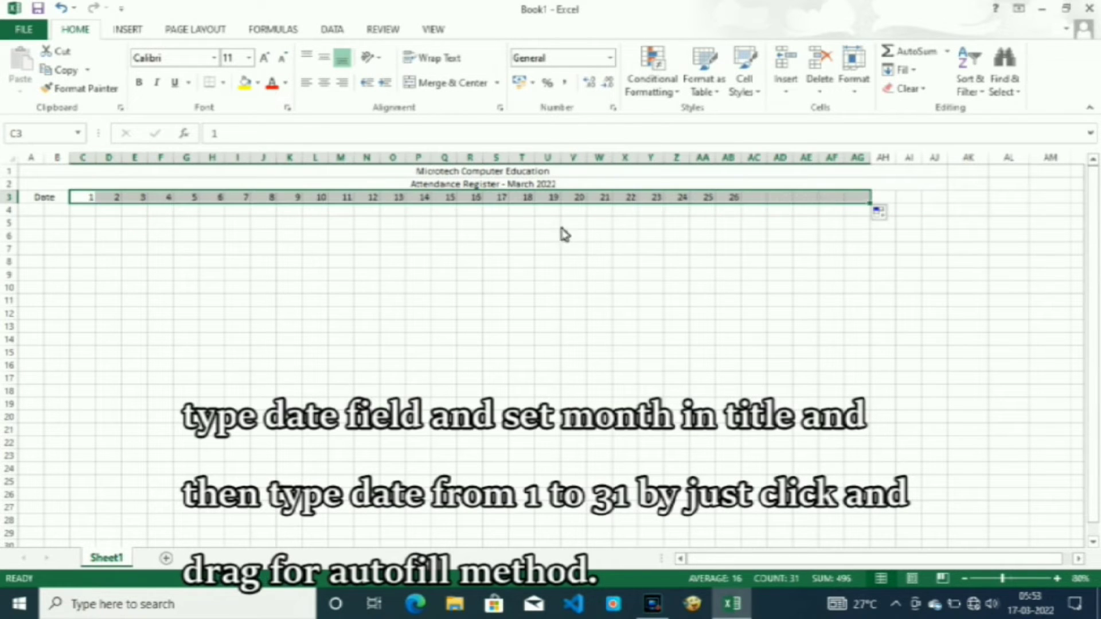
Enter the column headings "S.No" in A4 and "Name" in B4.
left_click(33, 211)
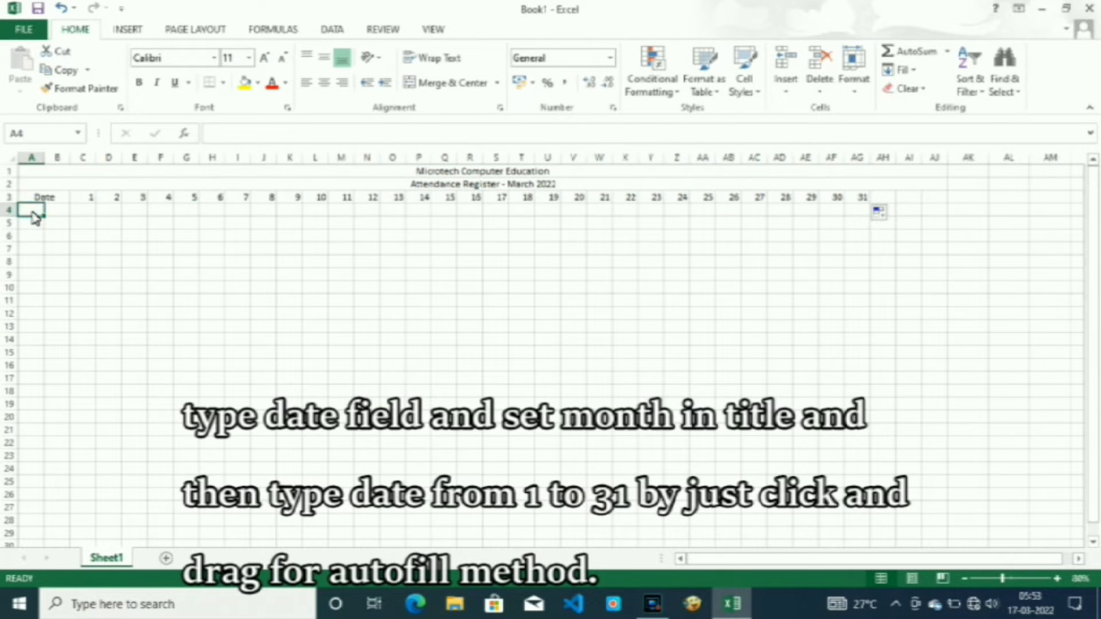
type("S.No")
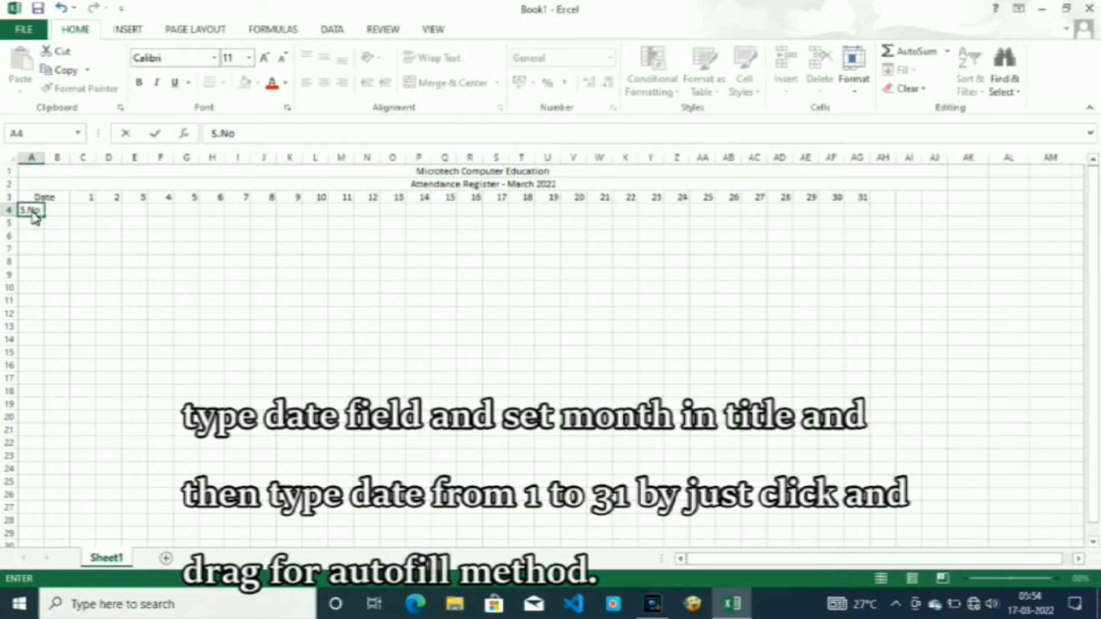
key("Tab")
type("Name")
key("Return")
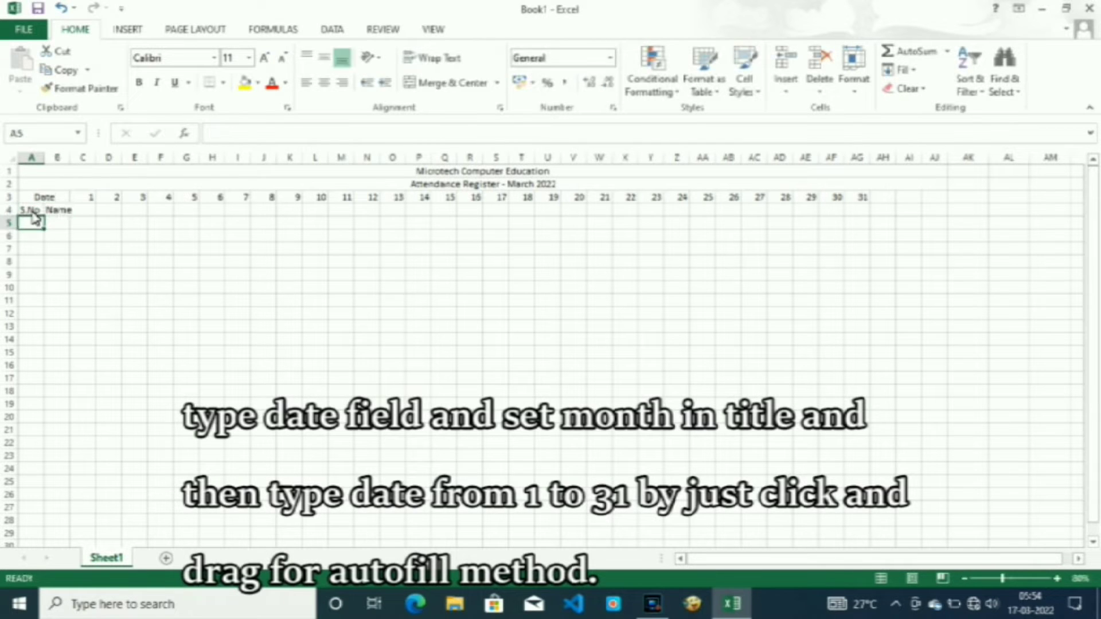
Enter serial numbers 1 and 2 under S.No and autofill the series down to 10 in A14.
type("1")
key("Return")
type("2")
key("Return")
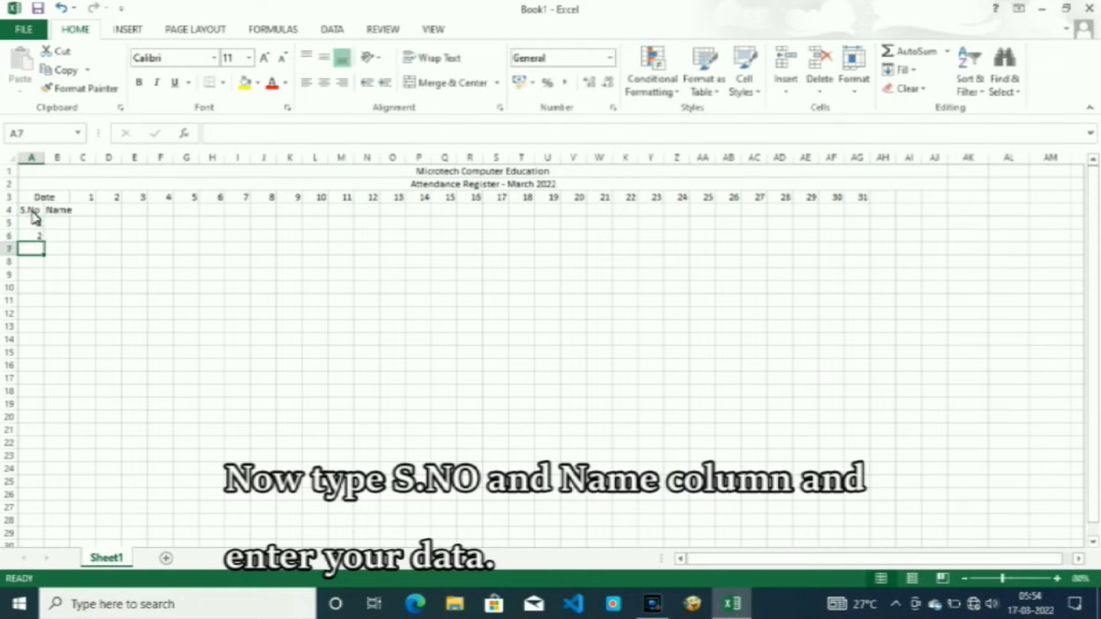
left_click_drag(36, 225, 45, 344)
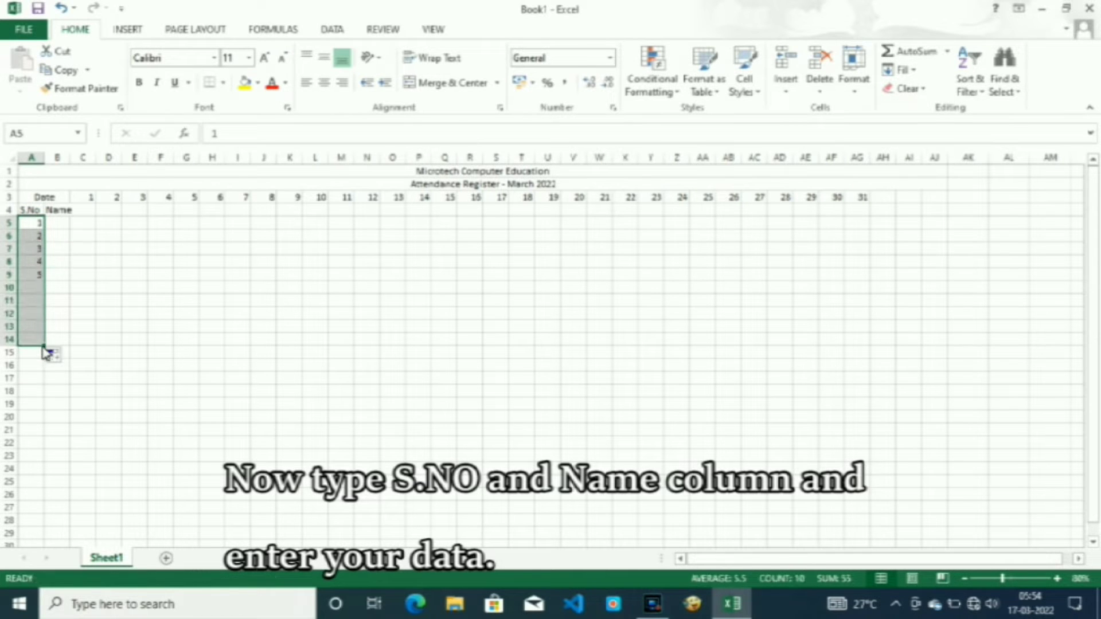
Enter the first six attendees' names under Name in B5 through B10.
left_click(63, 225)
type("Akil")
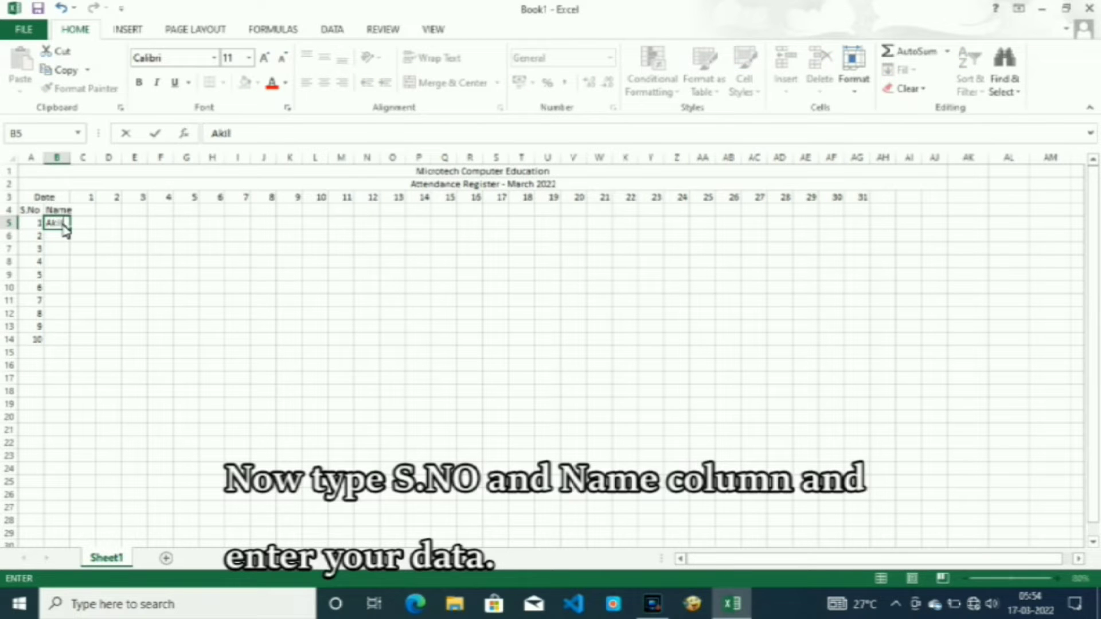
key("Return")
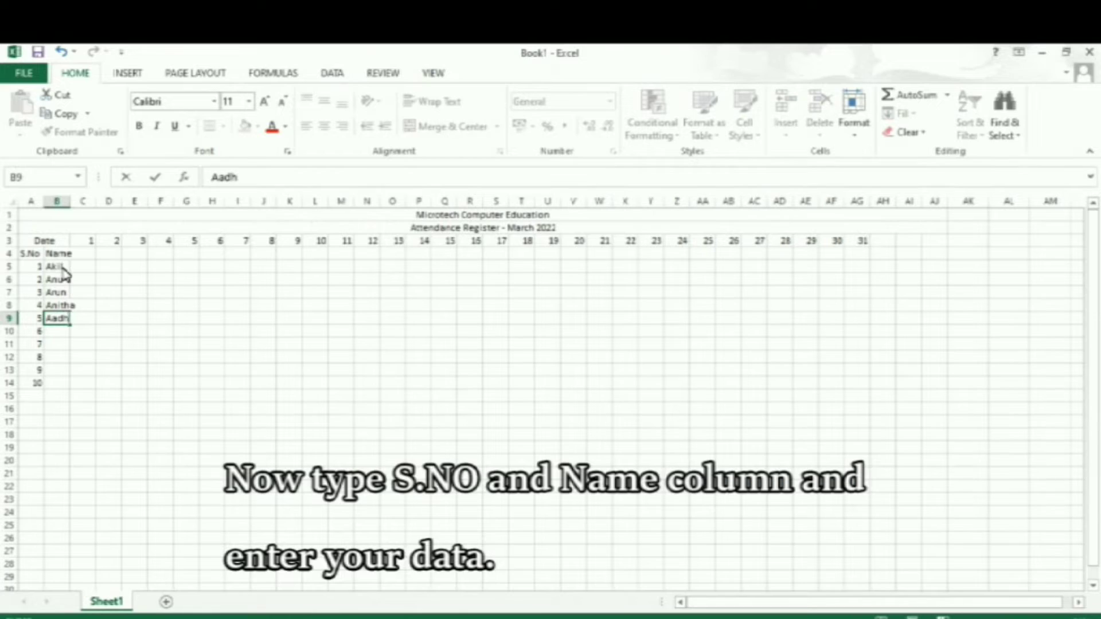
key("Return")
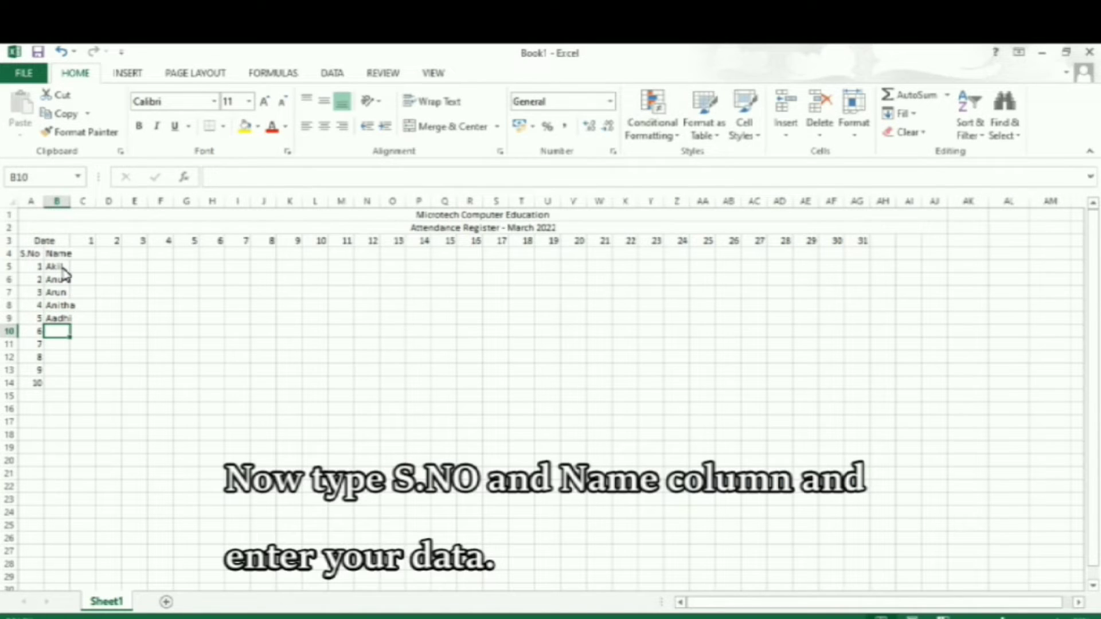
type("A")
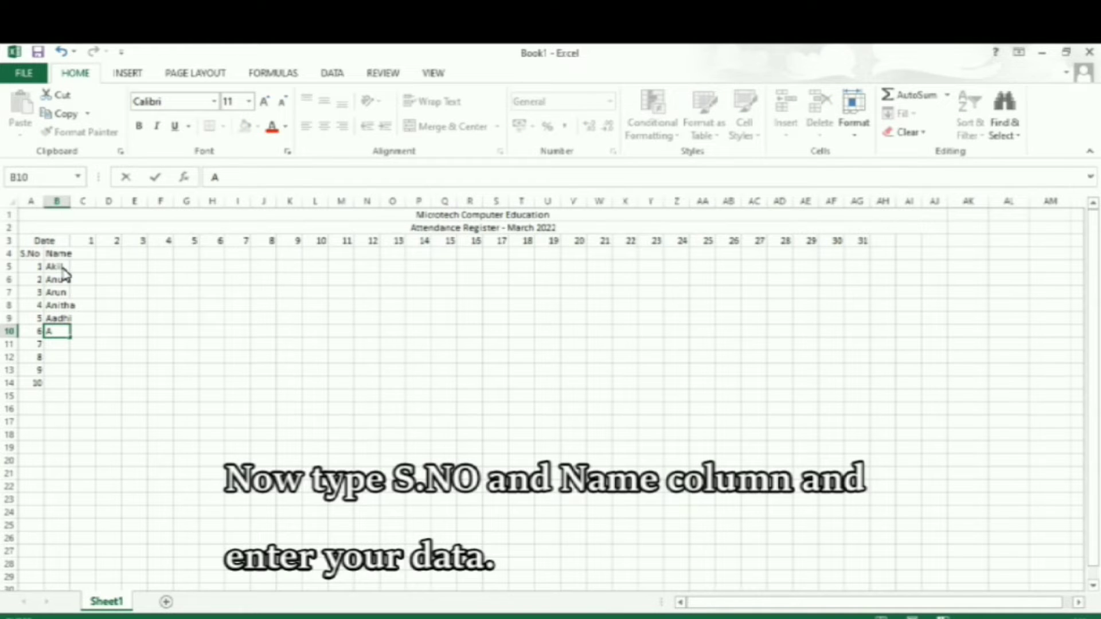
type("bdul")
key("Return")
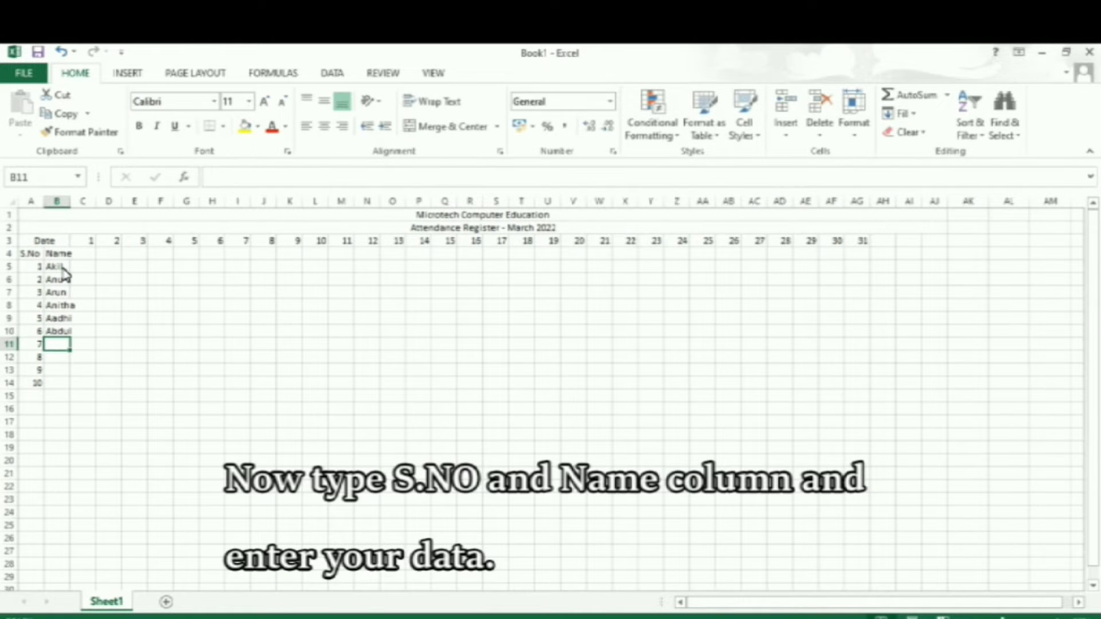
Enter the remaining four attendees' names in B11 through B14 and autofit column B to its contents.
type("Bindhu")
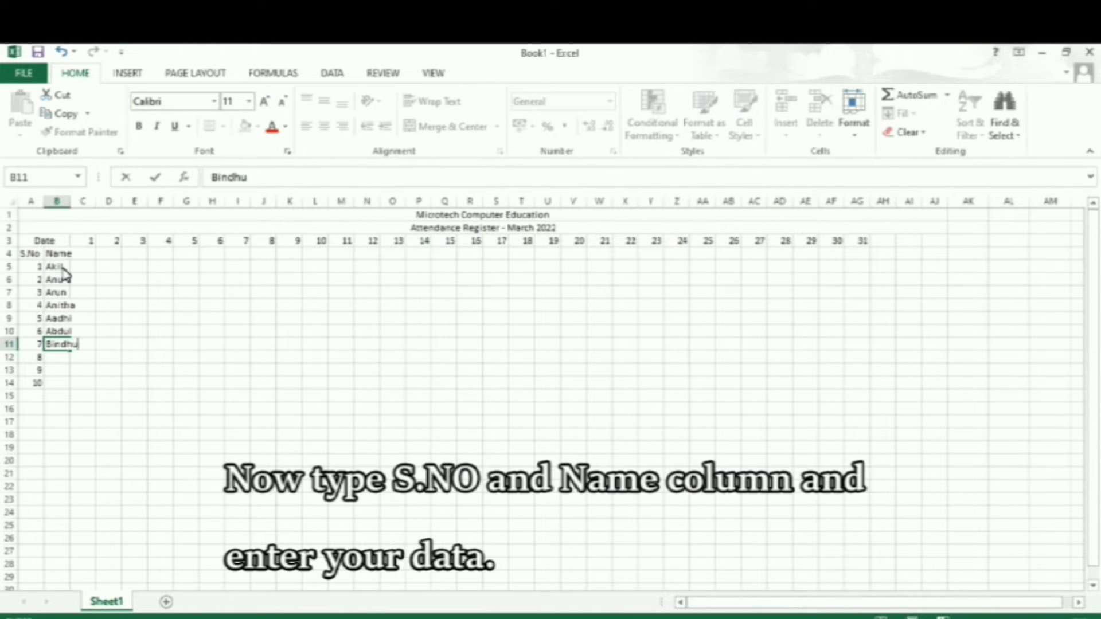
key("Return")
type("Banu")
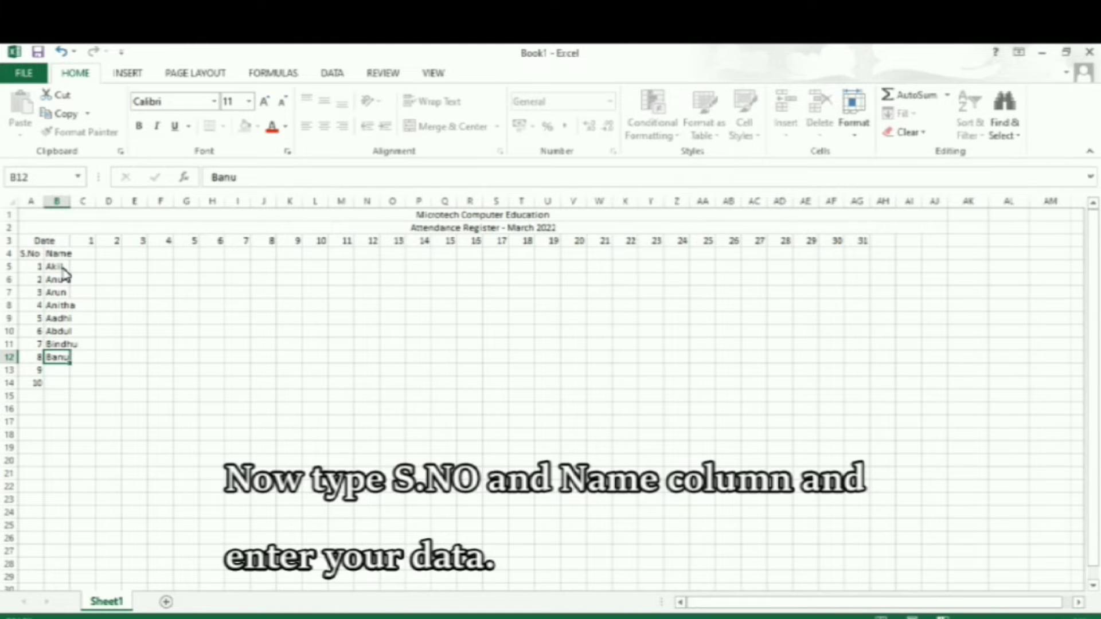
key("Return")
type("Bhakiya")
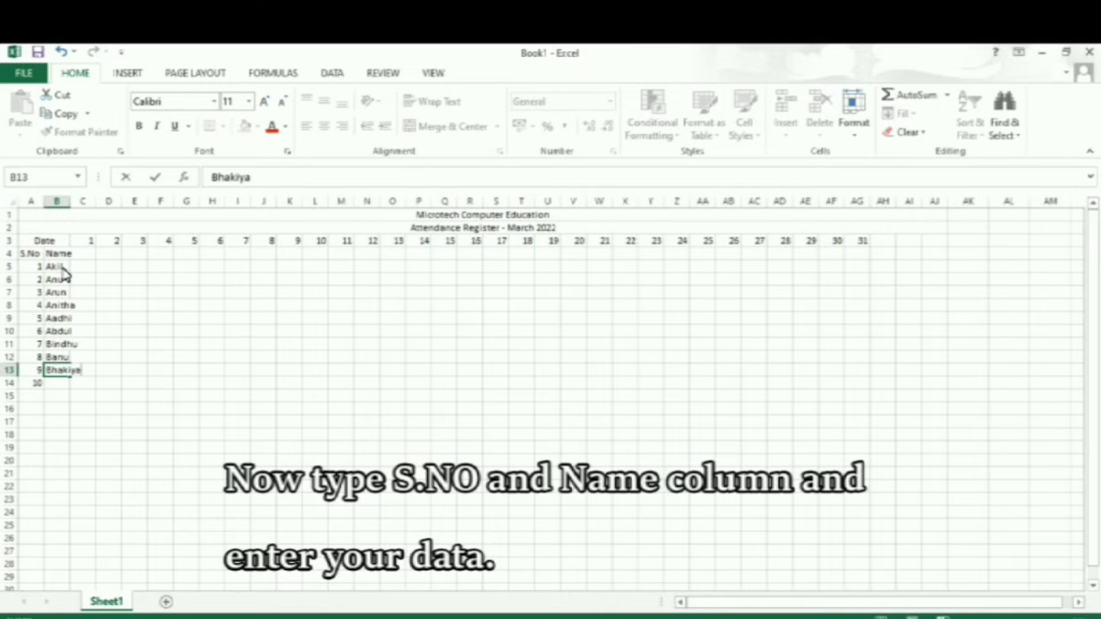
key("Return")
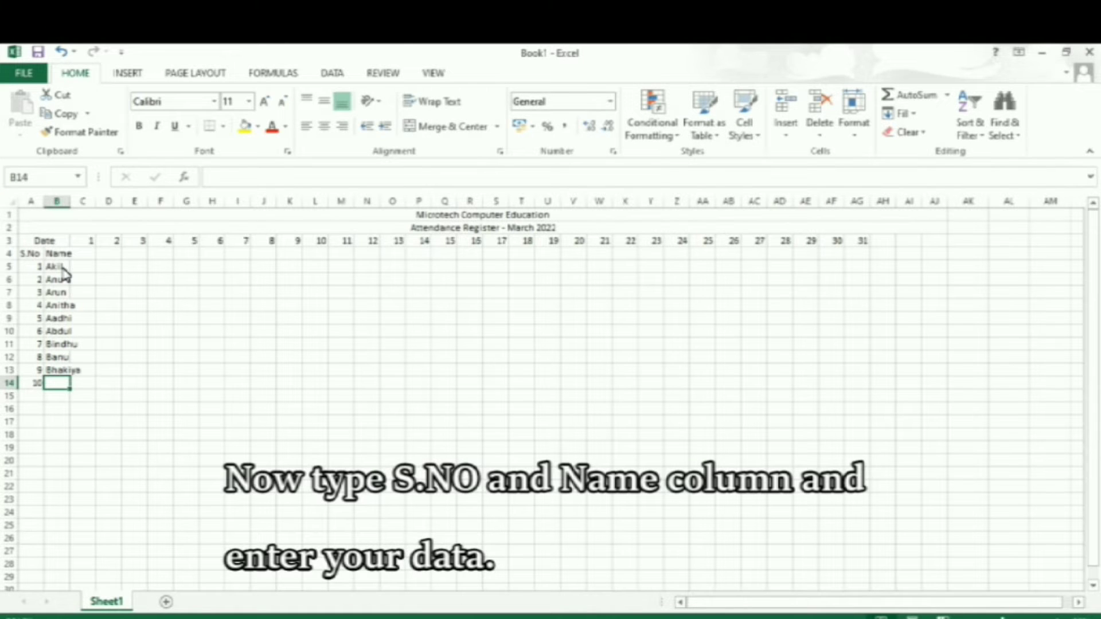
type("Bhar")
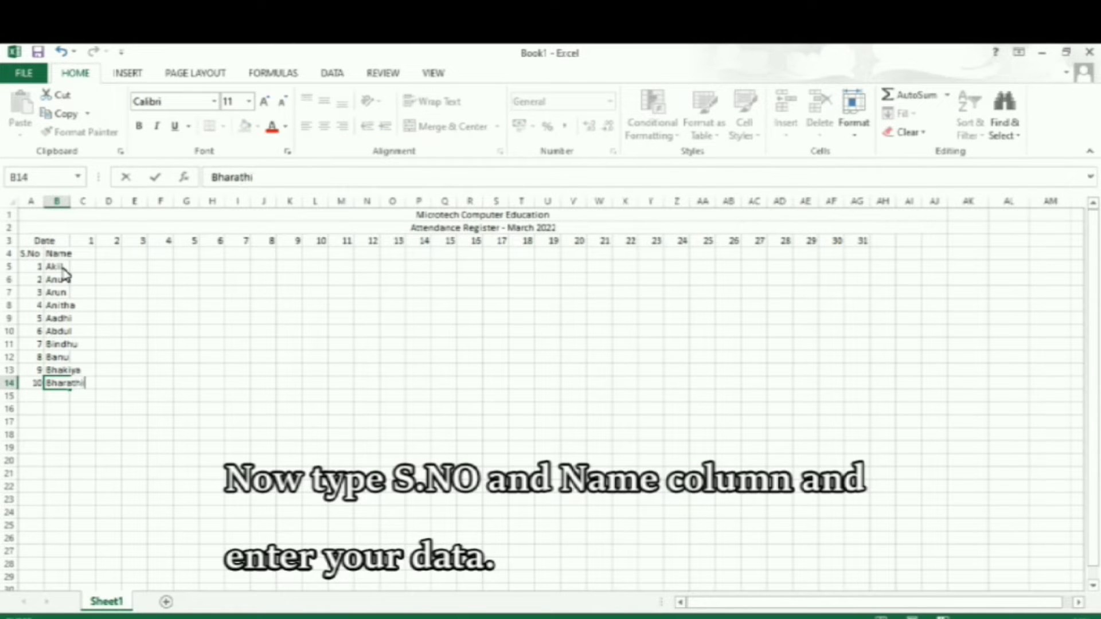
type("athi")
key("Tab")
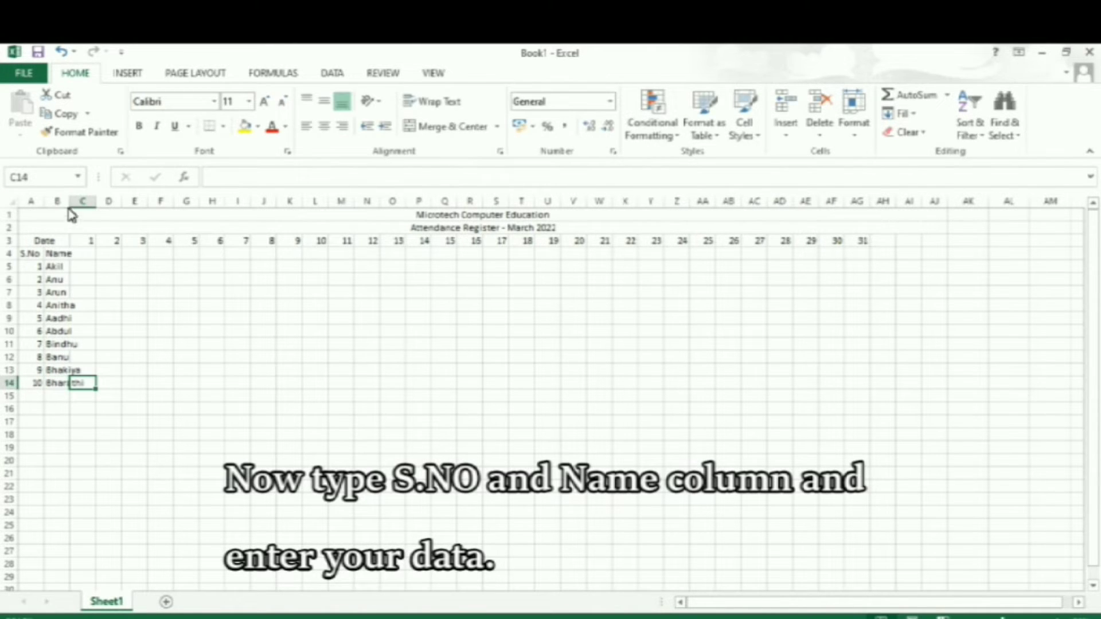
double_click(69, 211)
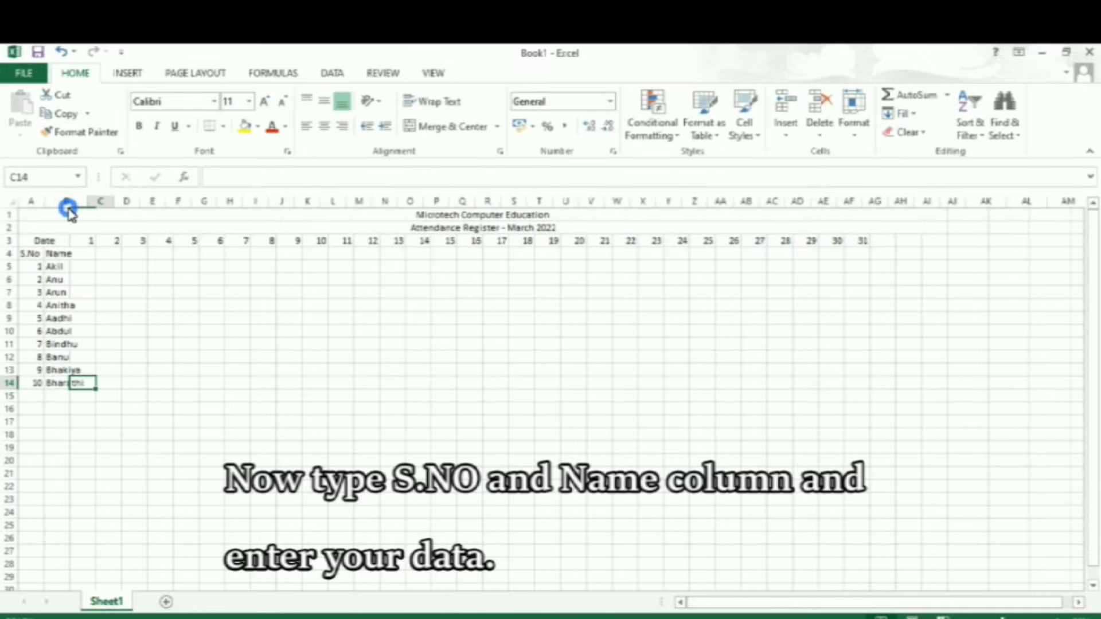
Enter "Tue" in C4 and autofill the weekday names across row 4 to AG4 beneath day 31.
left_click(103, 254)
type("Tue")
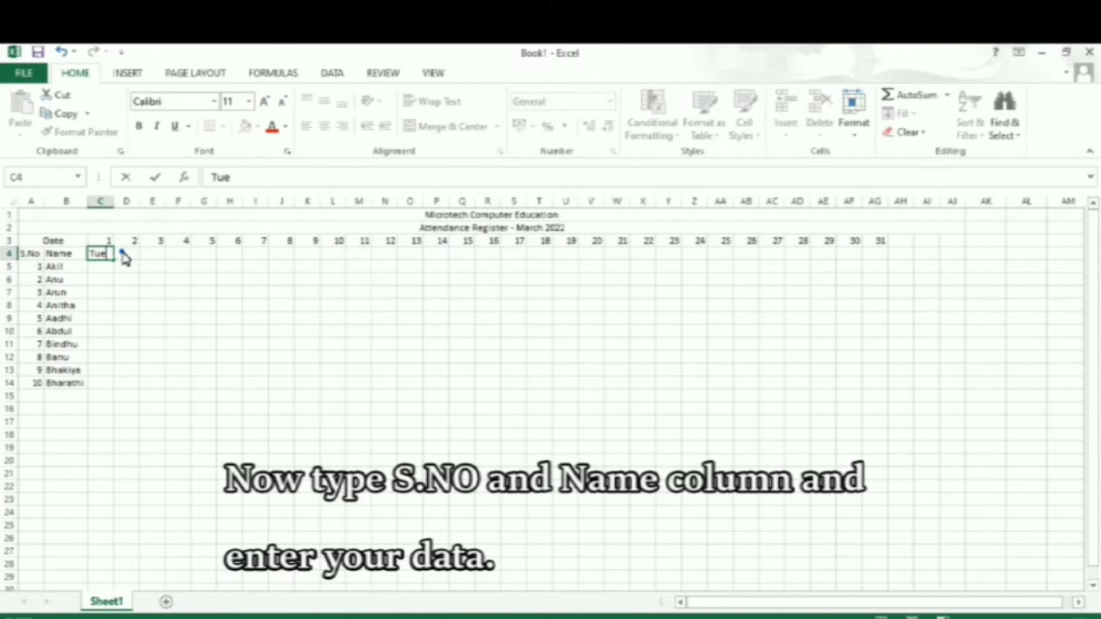
left_click(120, 254)
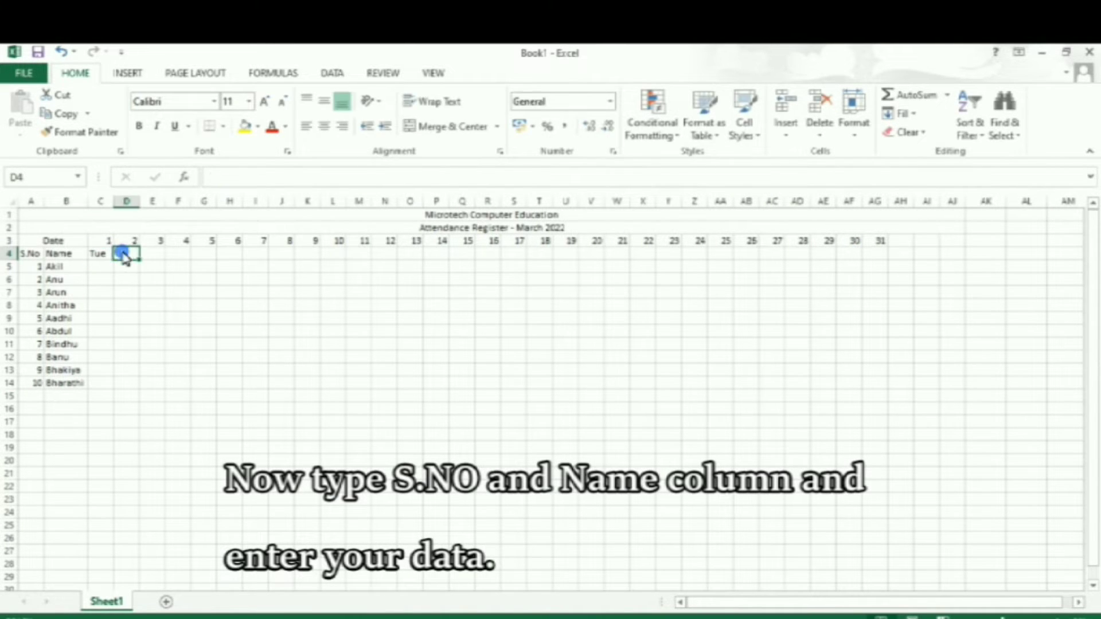
left_click(105, 255)
left_click_drag(114, 263, 897, 252)
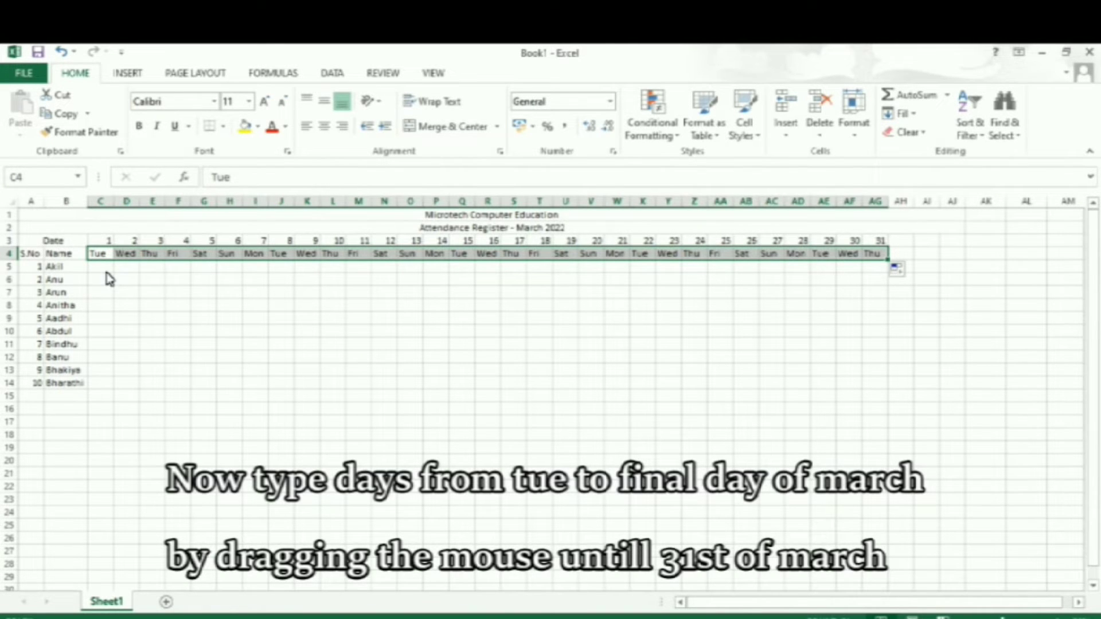
Shade the two merged title rows yellow and the Date, S.No and Name block A3:B14 dark blue.
left_click_drag(394, 220, 394, 229)
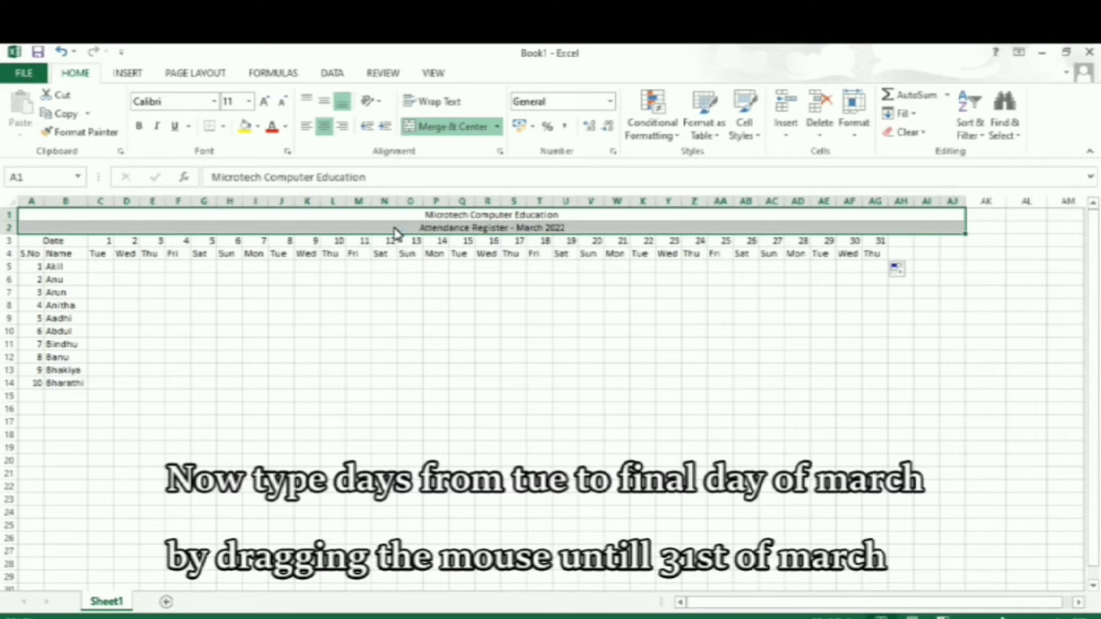
left_click(243, 126)
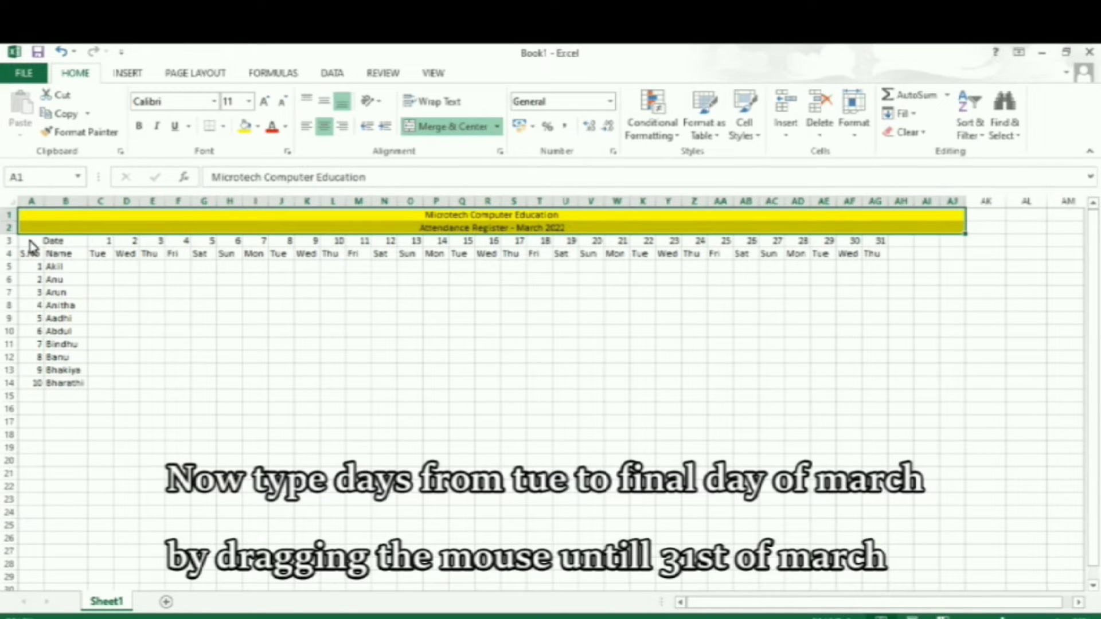
left_click_drag(29, 242, 59, 389)
left_click(258, 127)
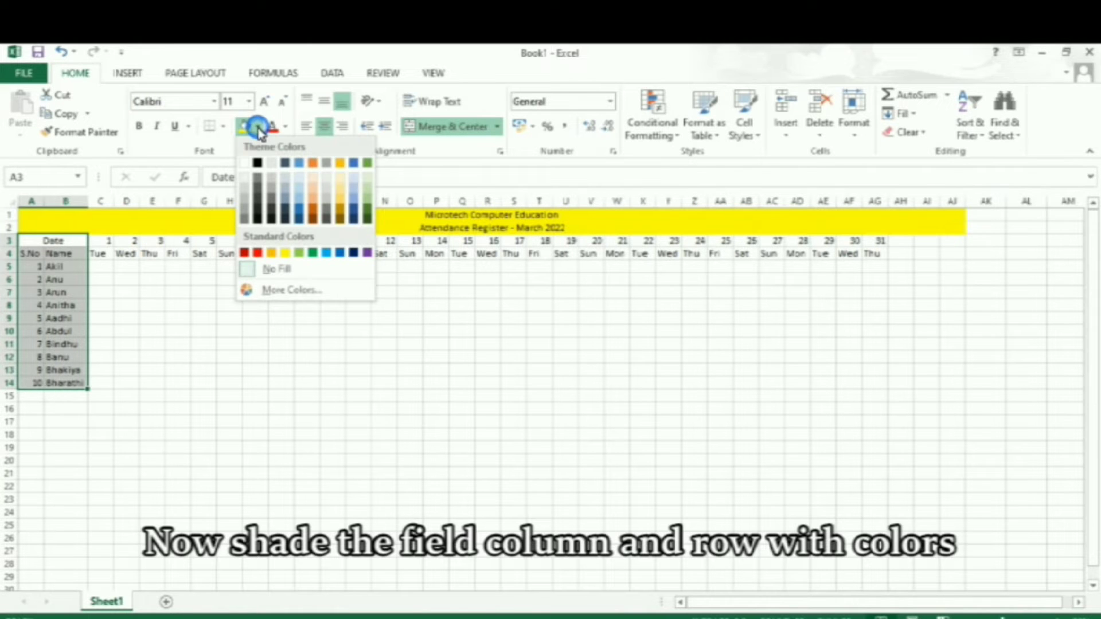
left_click(300, 214)
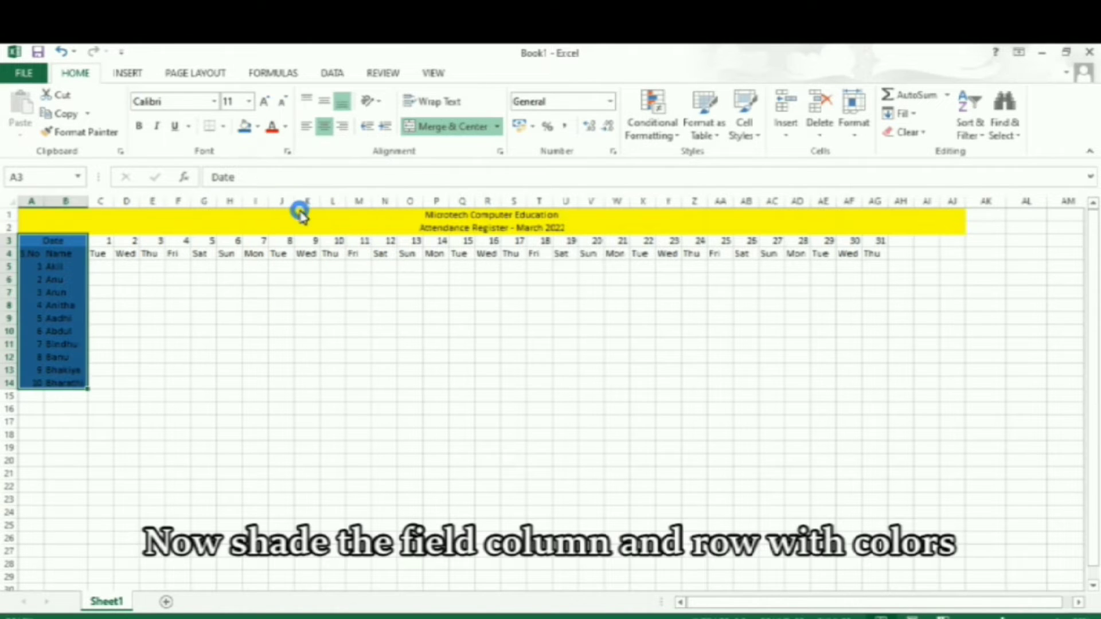
Shade the day-number row C3:AJ3 with the same dark blue fill.
left_click(104, 240)
left_click_drag(104, 241, 940, 247)
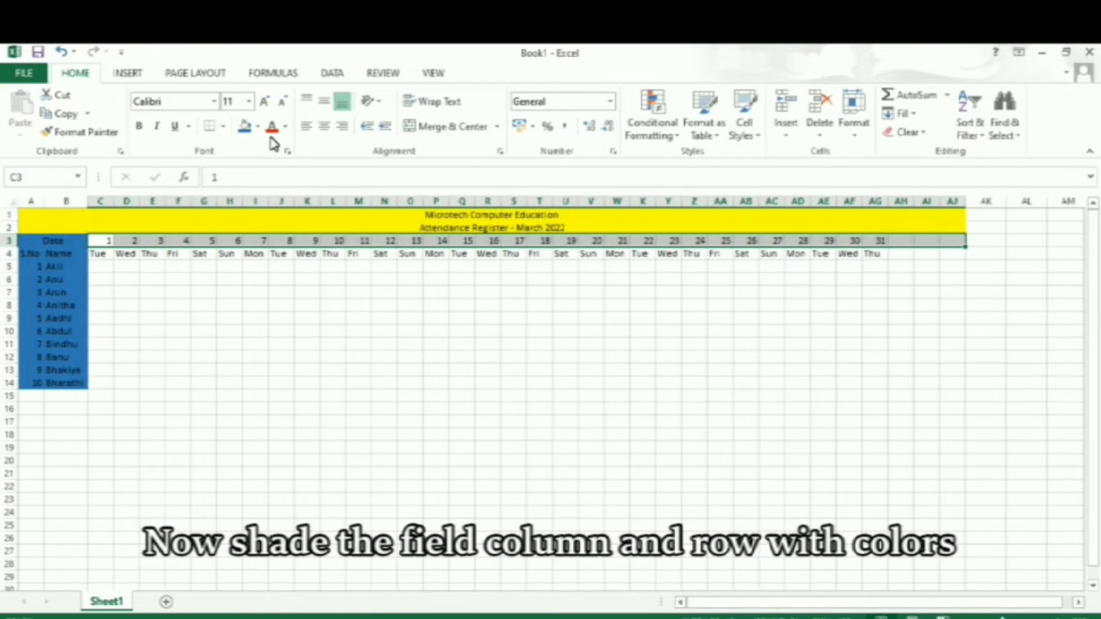
left_click(245, 129)
Shade the weekday row C4:AJ4 with a custom bright green from the standard colour palette.
left_click_drag(103, 253, 949, 263)
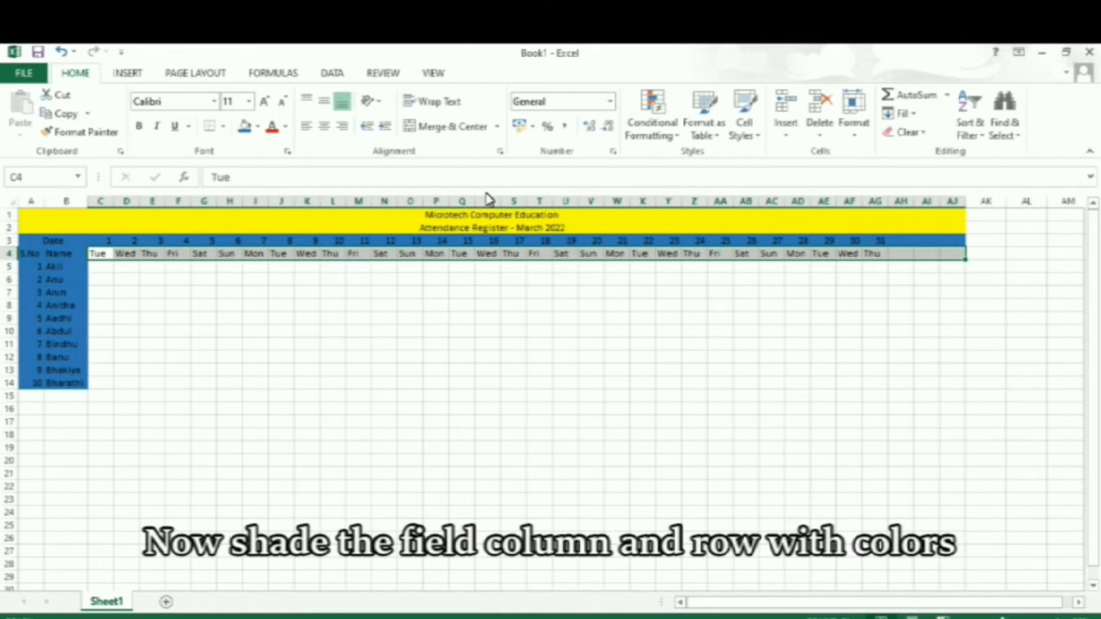
left_click(258, 126)
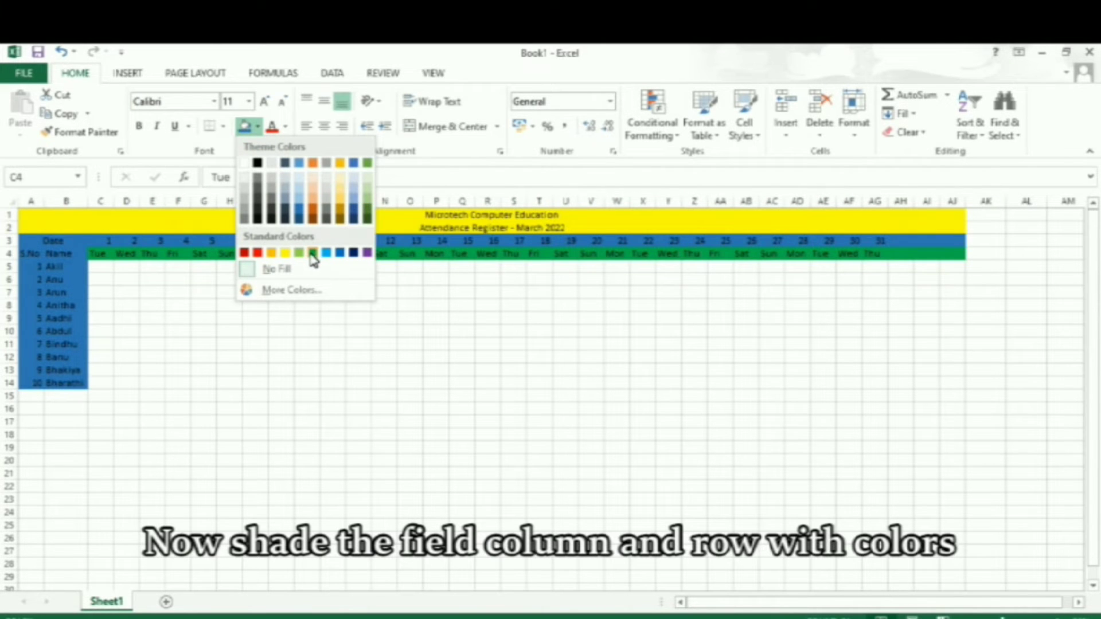
left_click(270, 291)
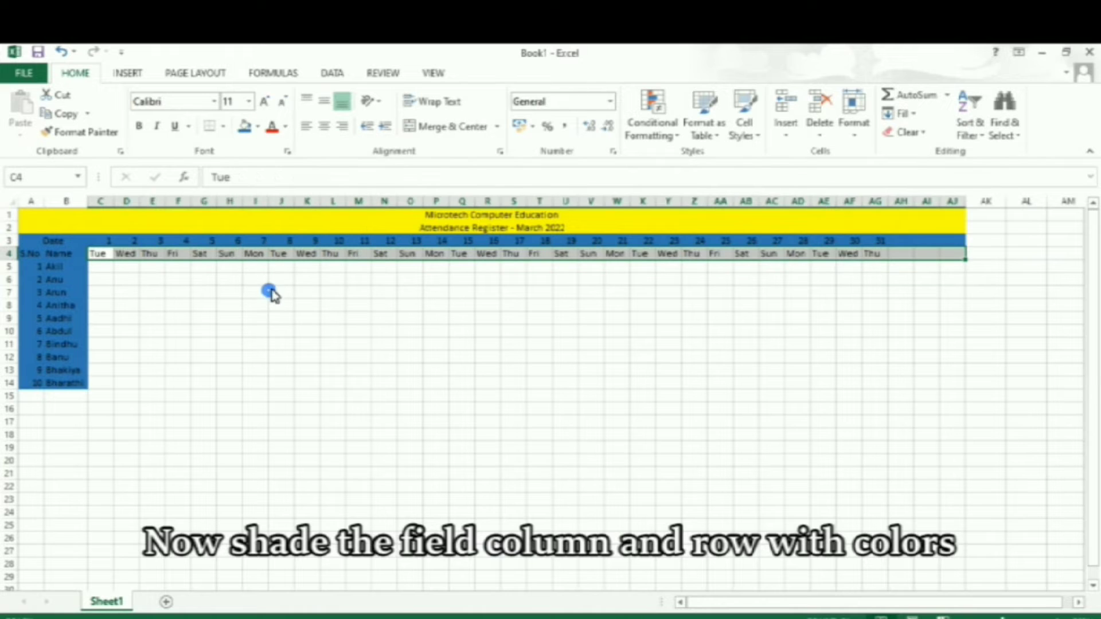
left_click(467, 305)
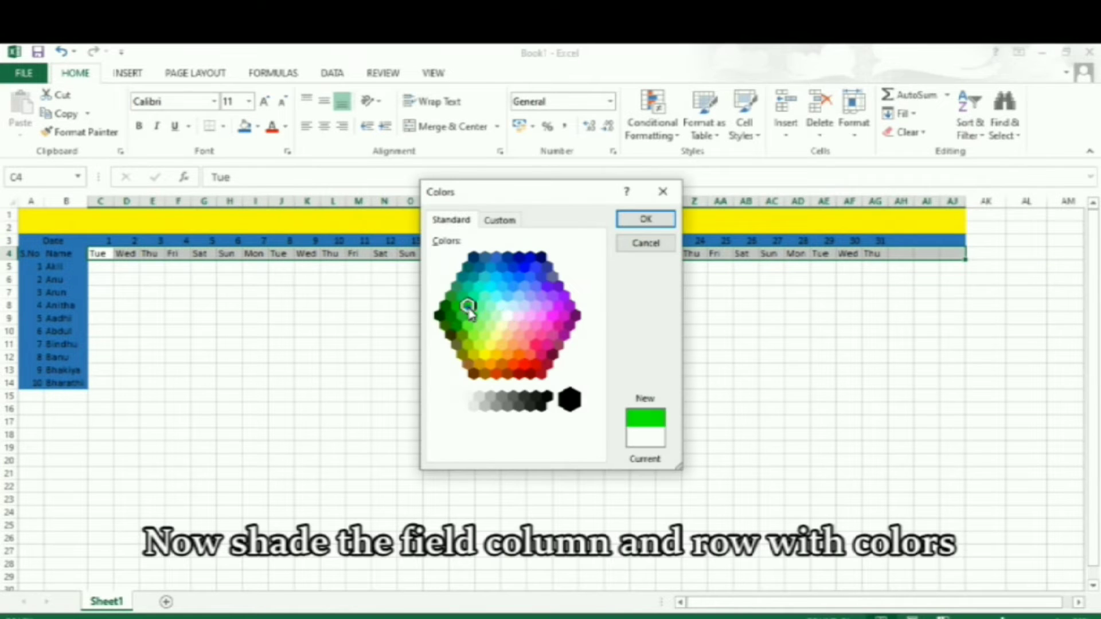
left_click(645, 219)
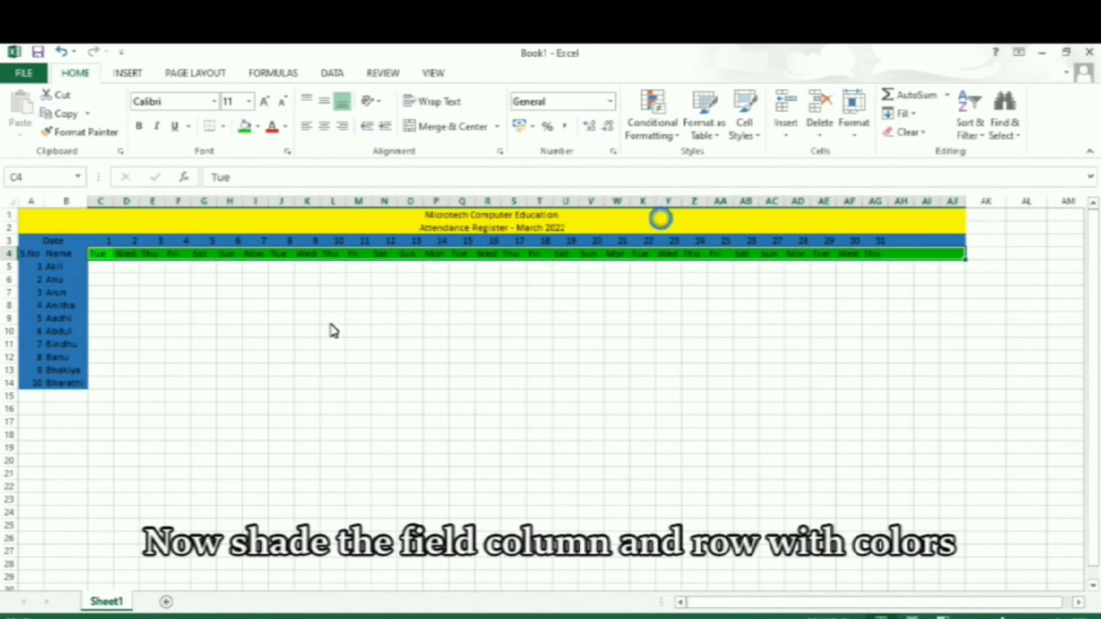
left_click(230, 256)
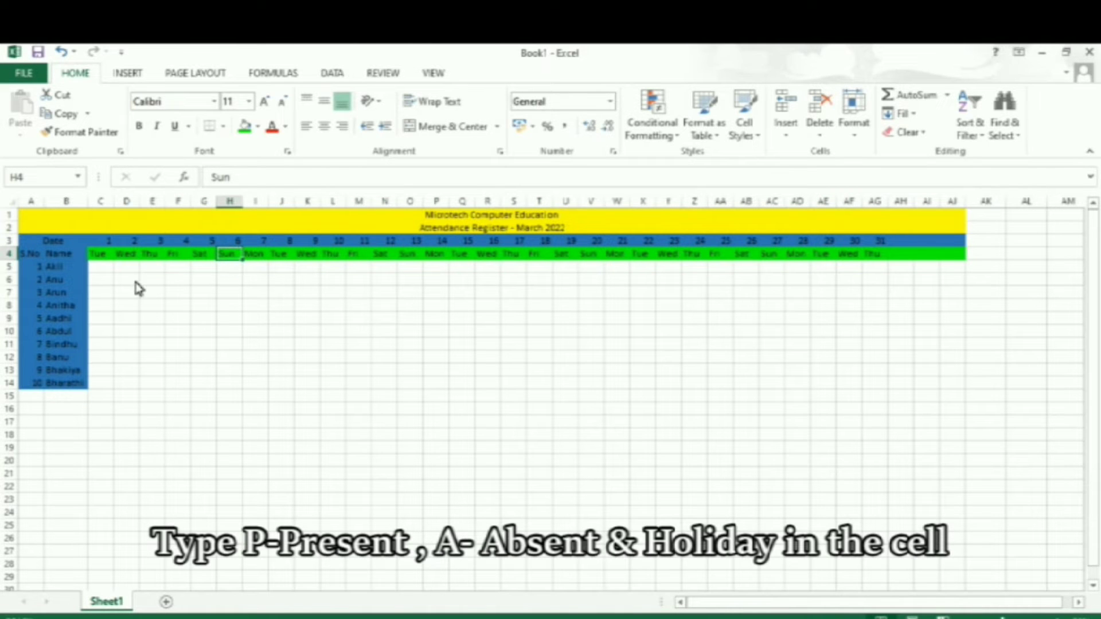
Enter "P" in C5 and autofill it across to AJ5 and down to row 14 for all attendees.
left_click(108, 267)
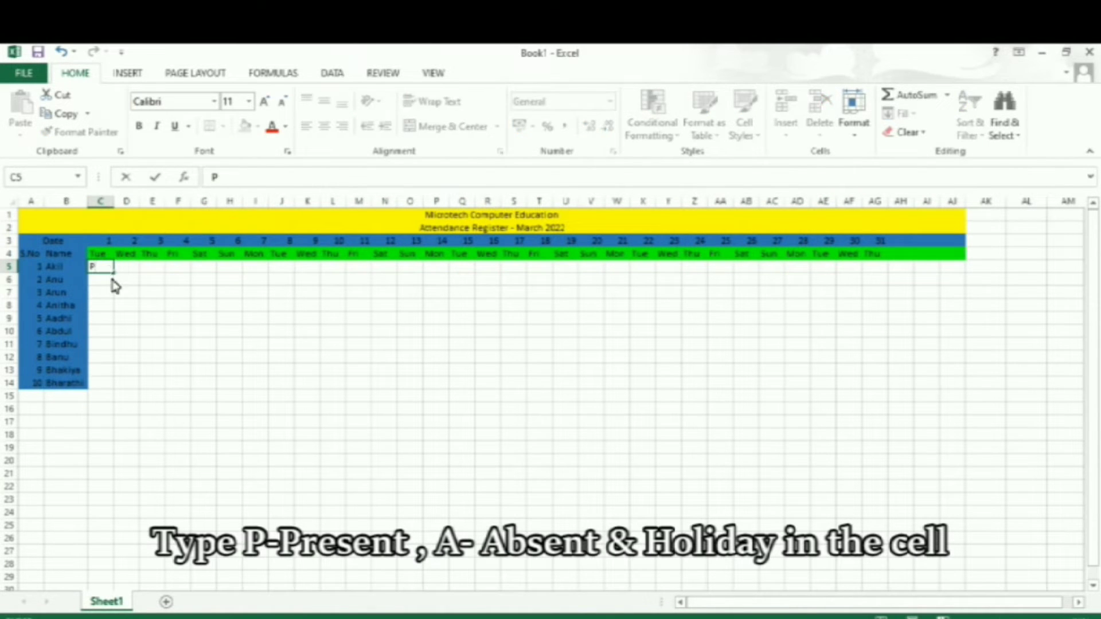
left_click(111, 279)
left_click(111, 267)
left_click_drag(113, 272, 956, 413)
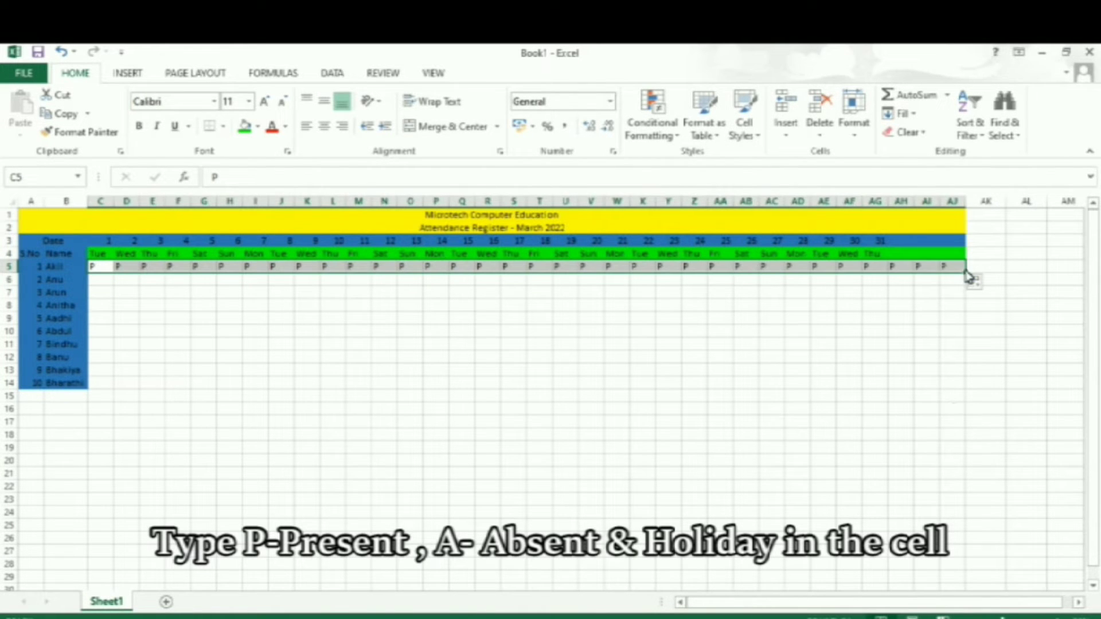
left_click_drag(967, 274, 953, 393)
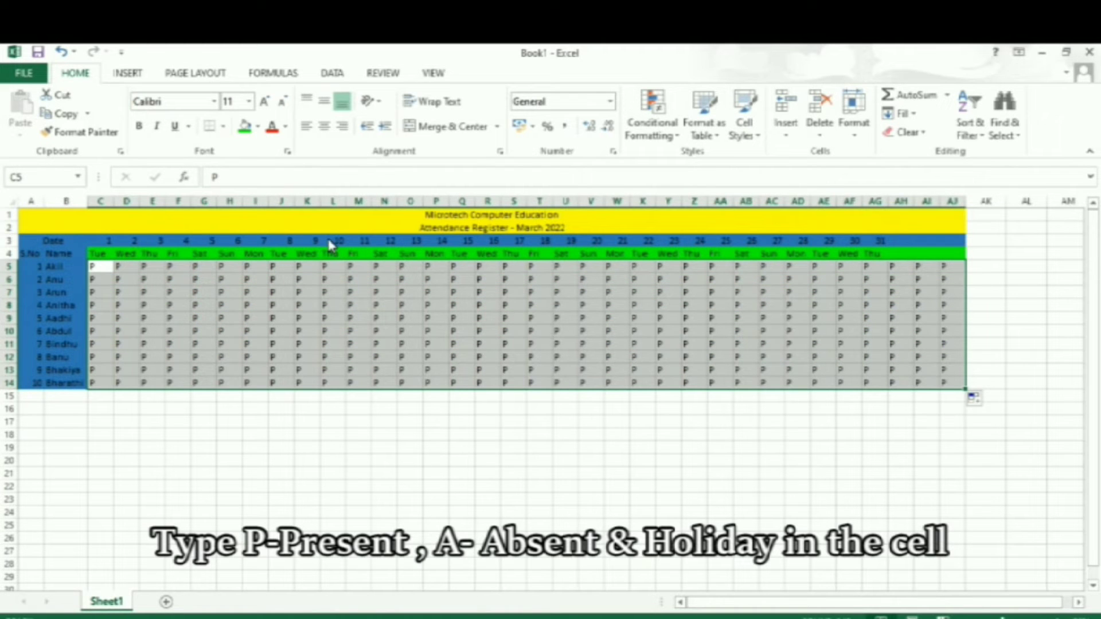
Centre the attendance marks in C5:AJ14 horizontally and middle-align them vertically.
left_click(324, 127)
left_click(324, 101)
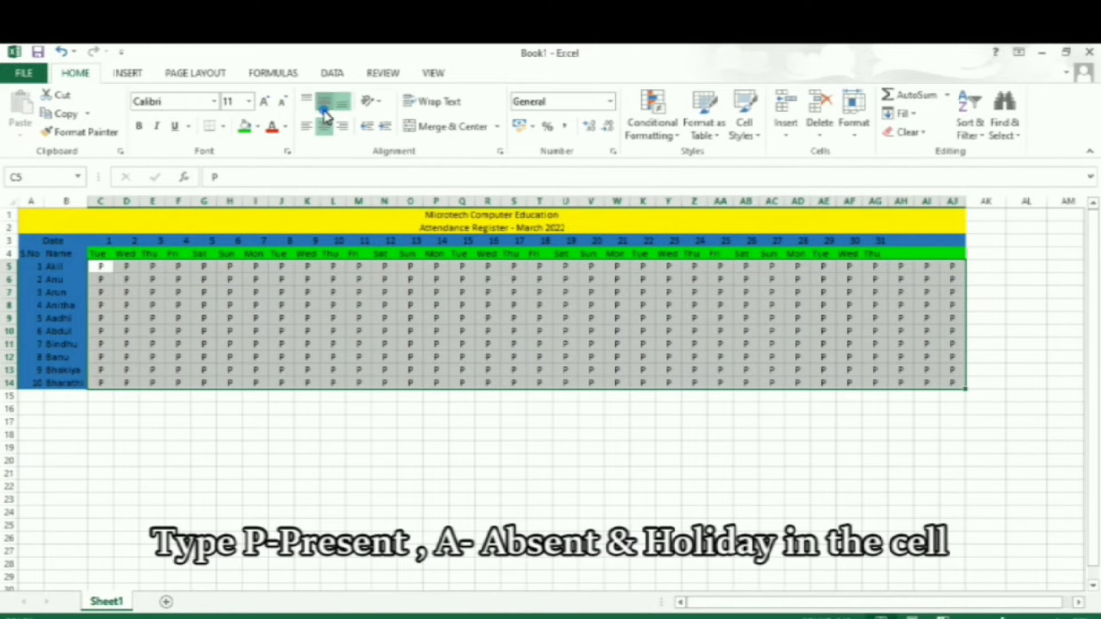
left_click_drag(362, 351, 366, 390)
left_click(301, 311)
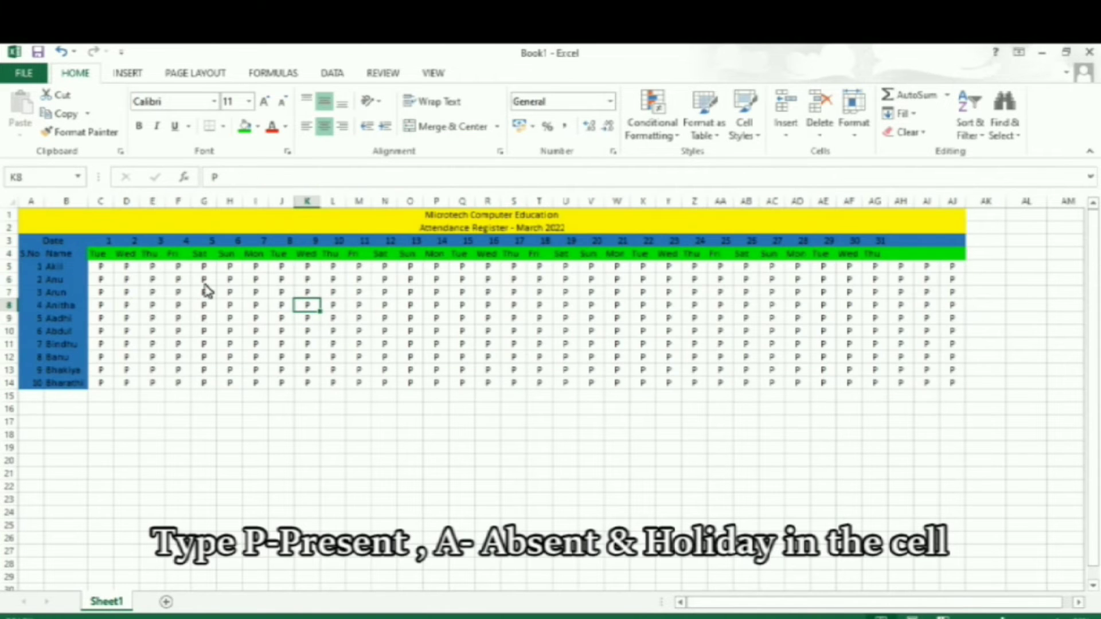
Enter "H" in H5 for Sunday the 6th and autofill it down to H14.
left_click_drag(232, 267, 239, 392)
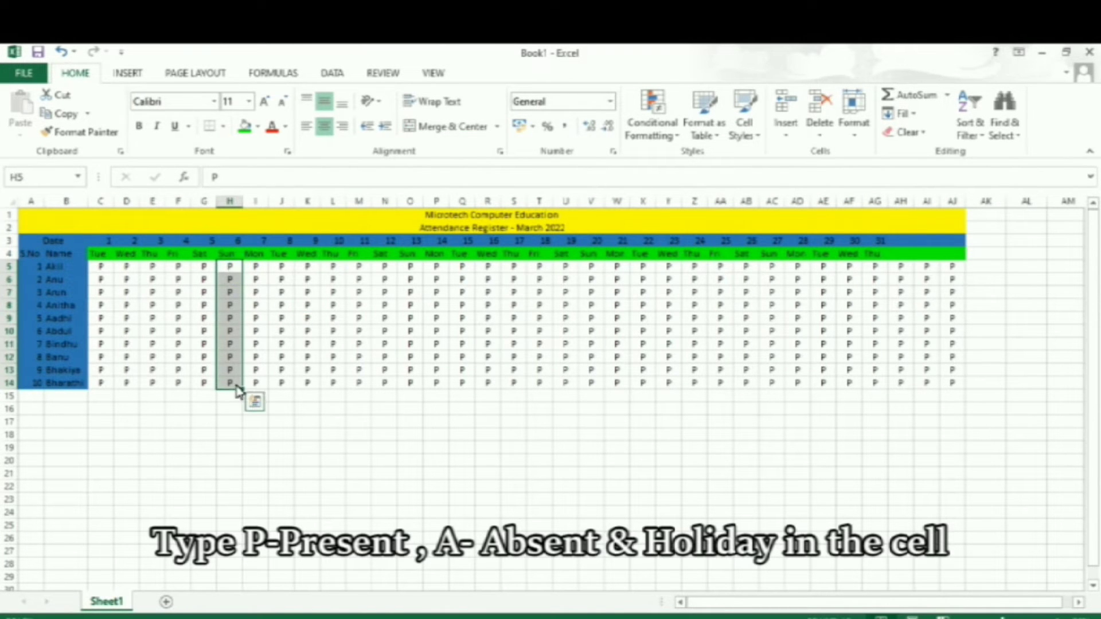
type("H")
key("Return")
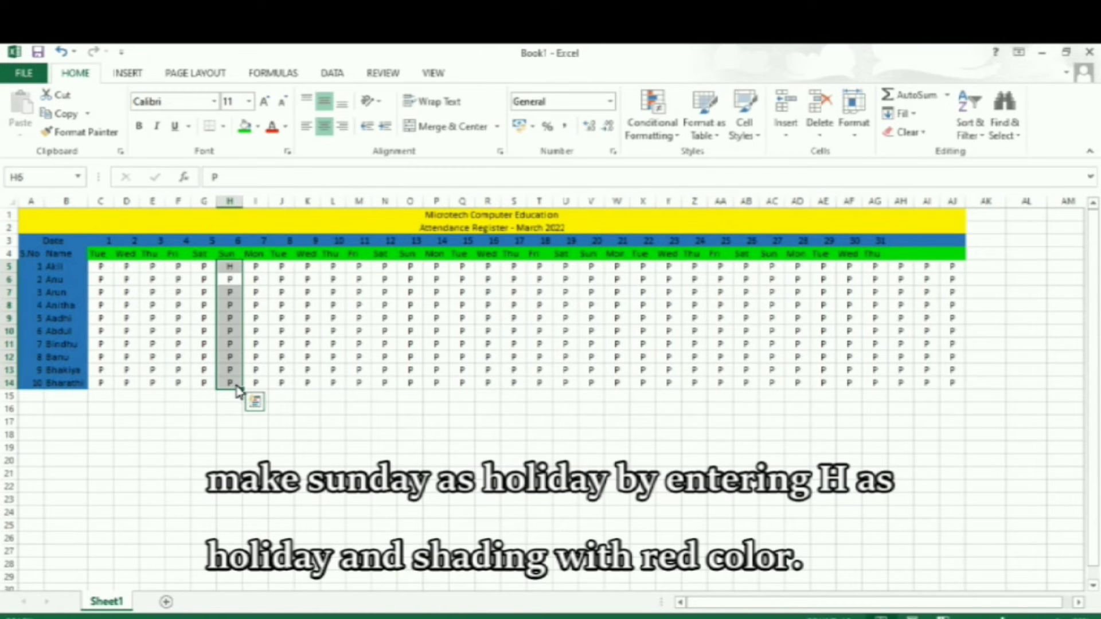
left_click(235, 268)
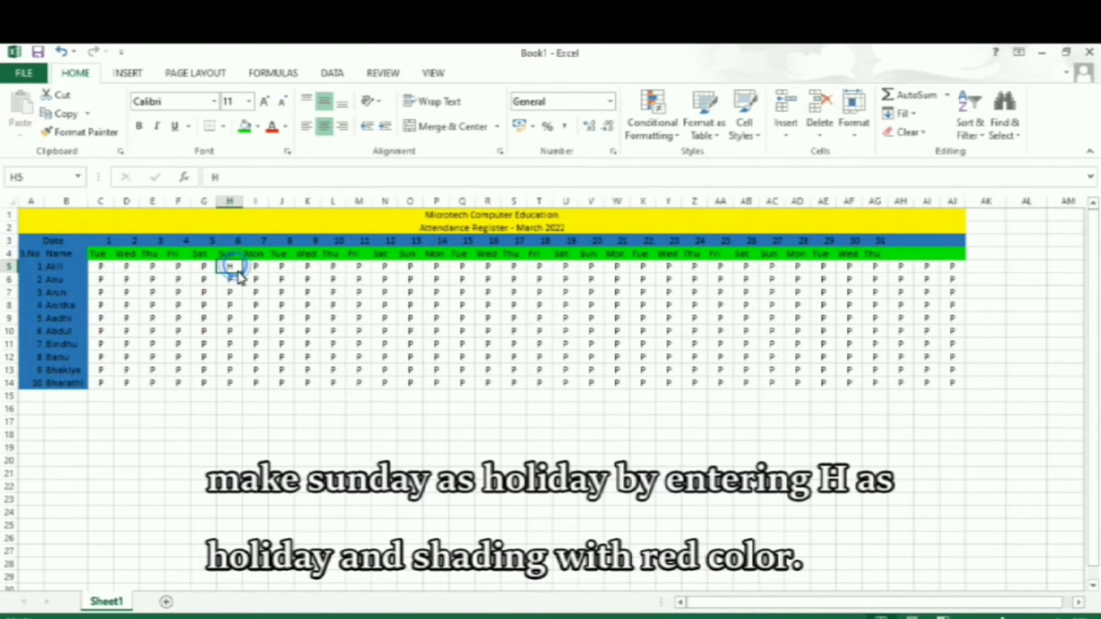
double_click(242, 273)
Shade the first Sunday column H4:H14 with the standard red fill.
left_click_drag(230, 254, 229, 383)
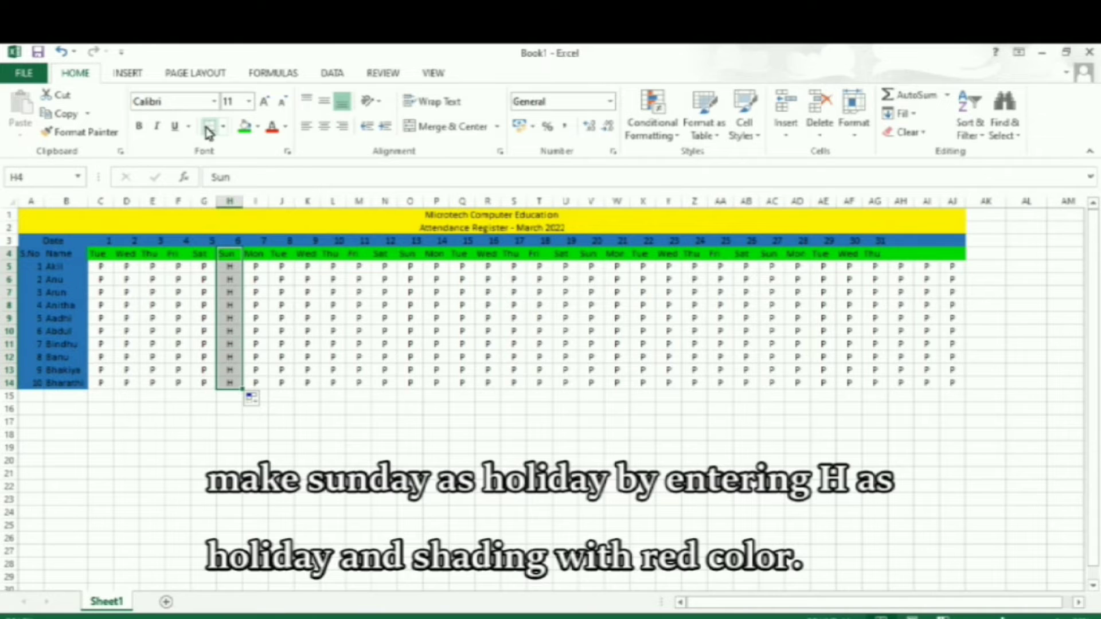
left_click(257, 128)
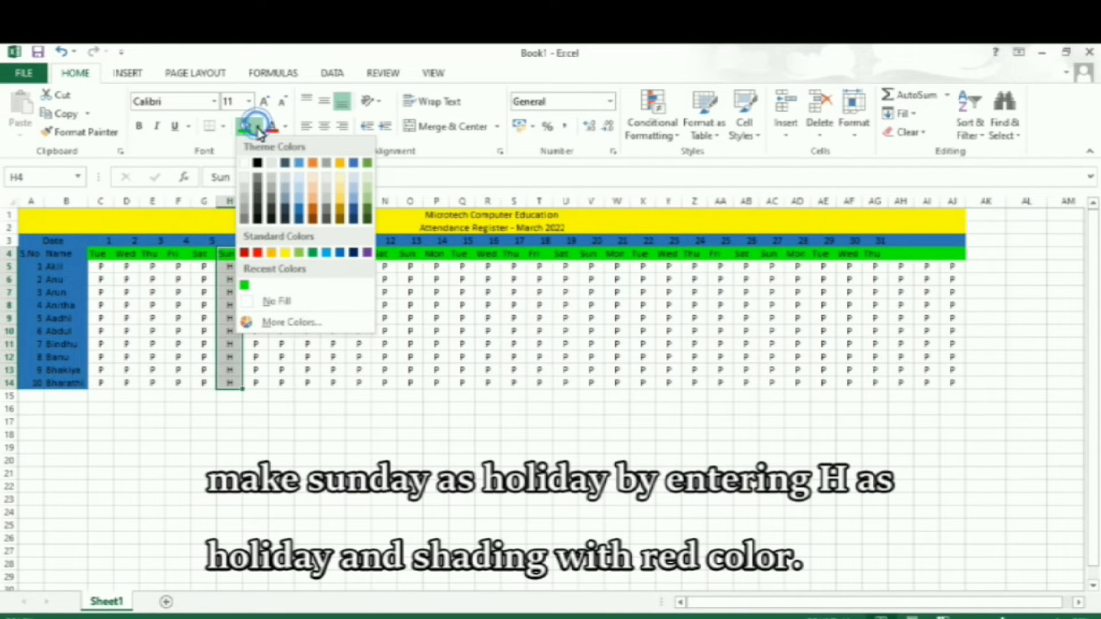
left_click(258, 251)
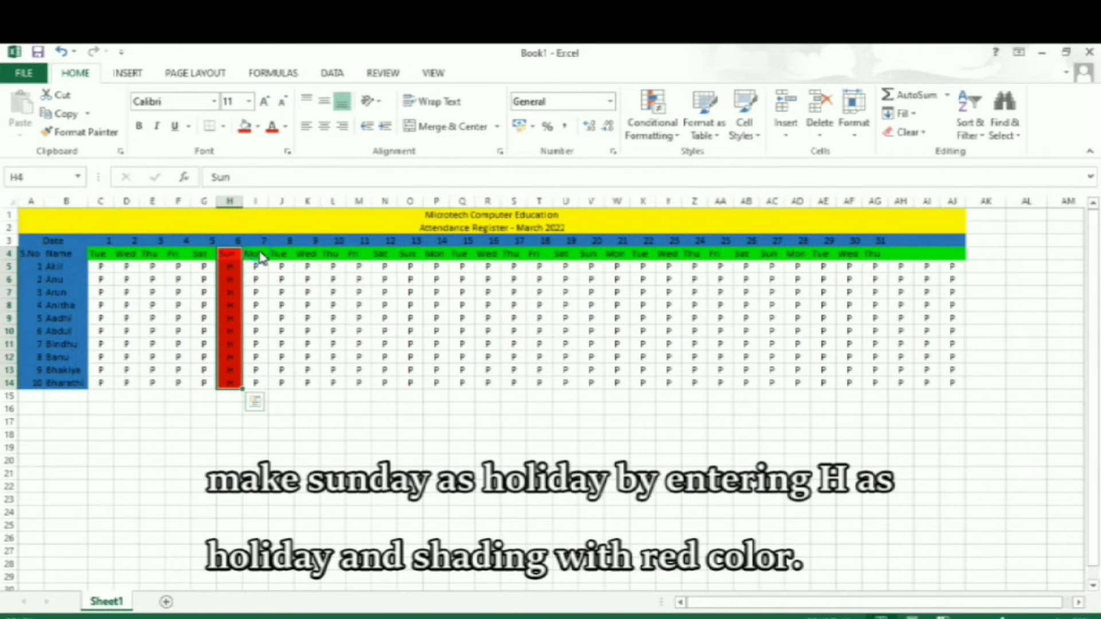
Copy the red Sunday column H4:H14 onto the other Sundays, starting at O4, V4 and AC4.
key("ctrl+c")
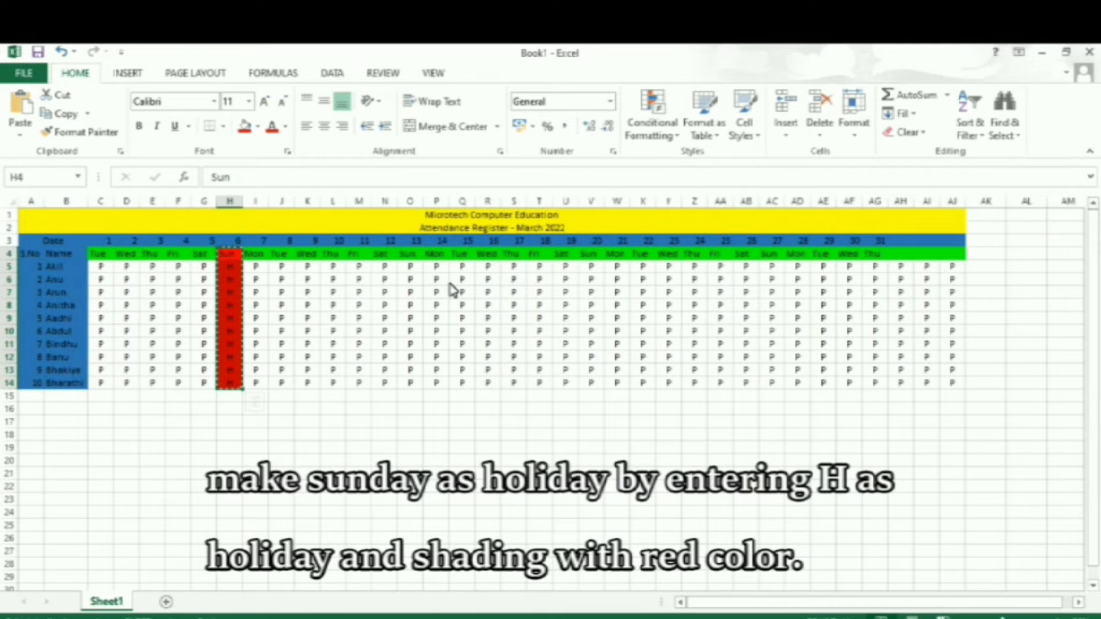
left_click(418, 255)
key("ctrl+v")
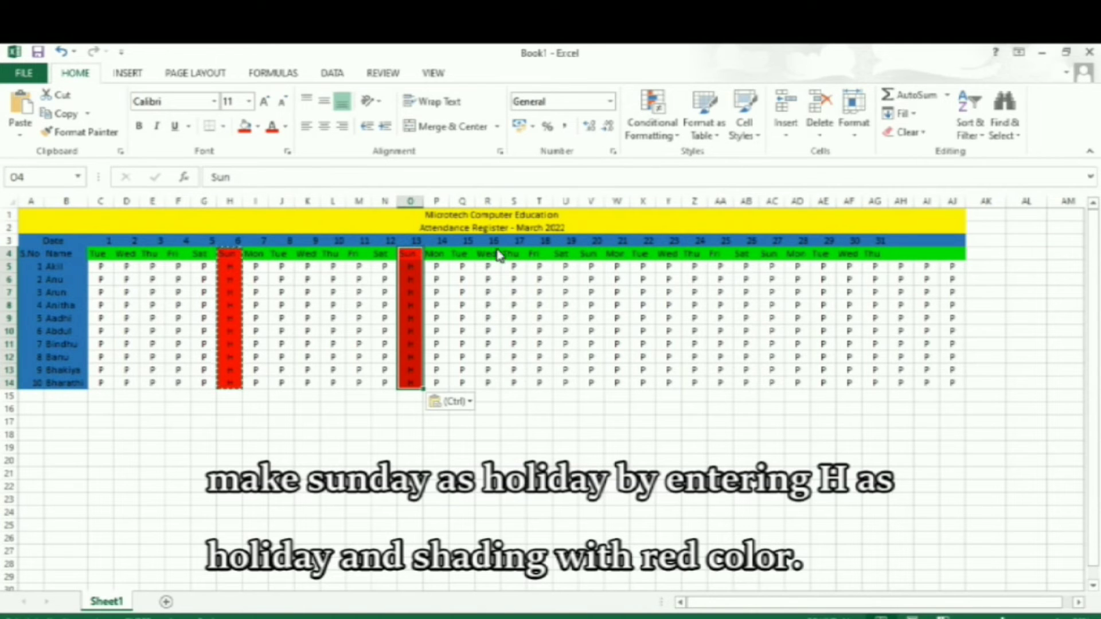
left_click(590, 255)
key("ctrl+v")
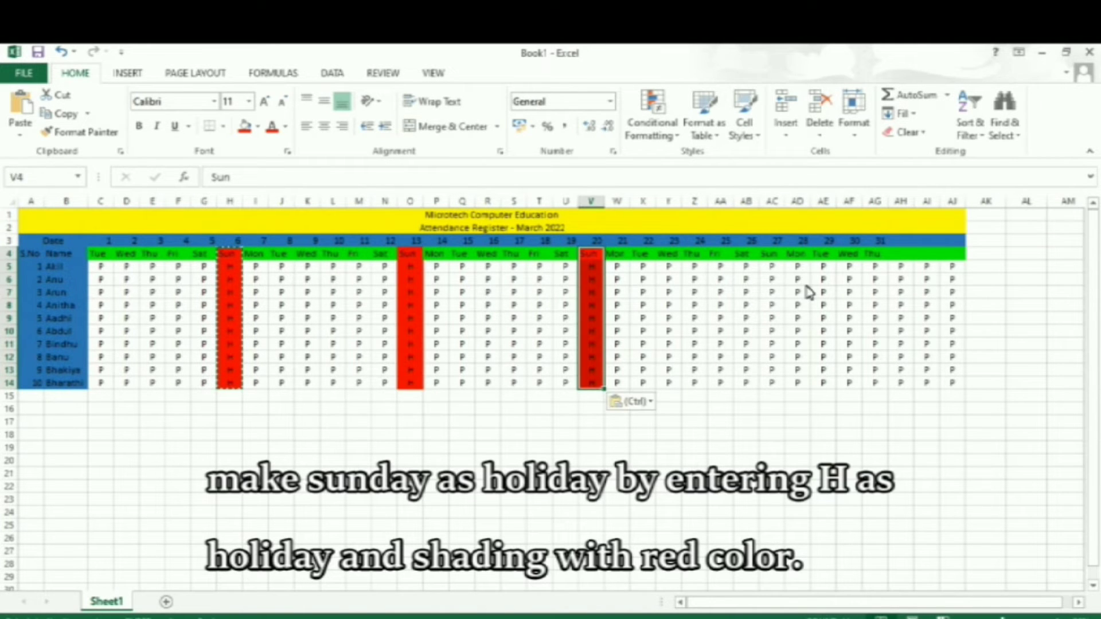
left_click(781, 255)
key("ctrl+v")
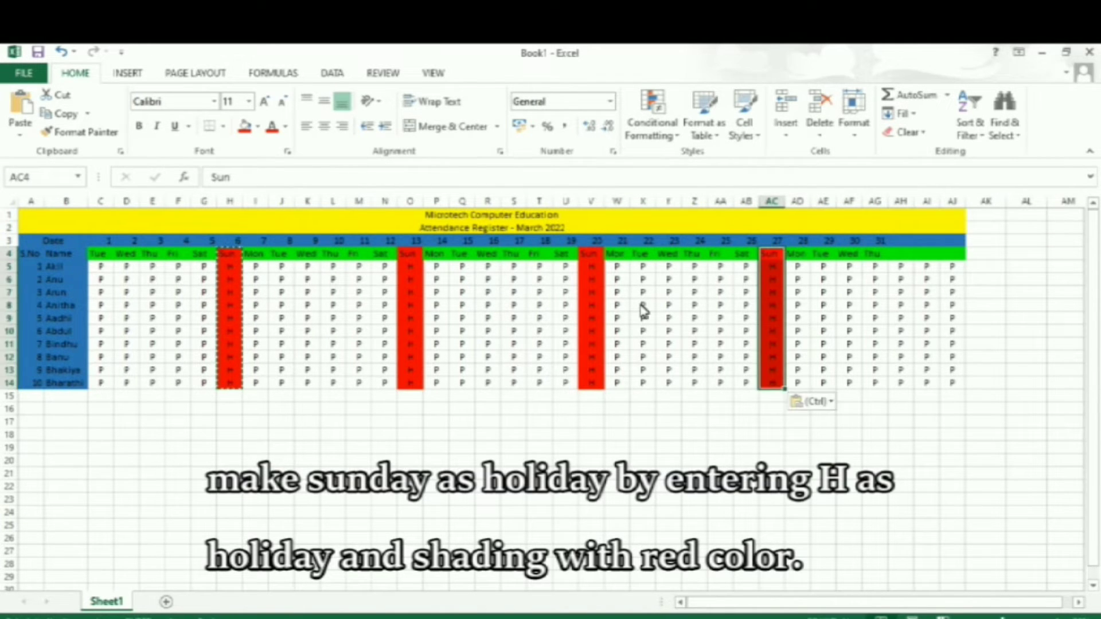
key("Escape")
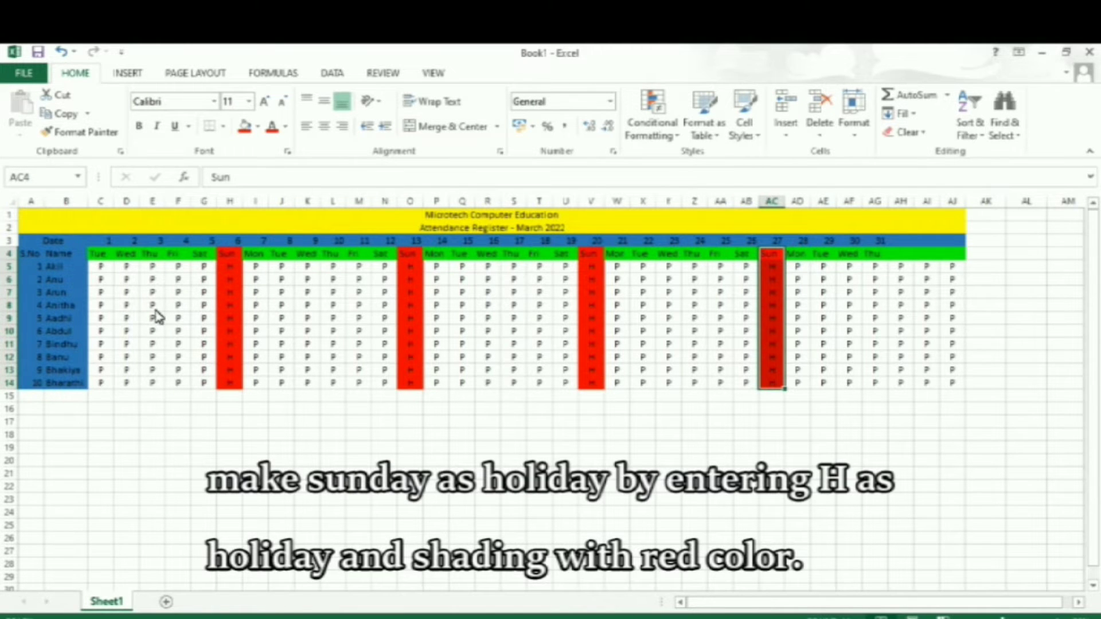
Apply All Borders to the register from the subtitle row down, A2:AJ14.
left_click(163, 229)
left_click_drag(163, 233, 208, 390)
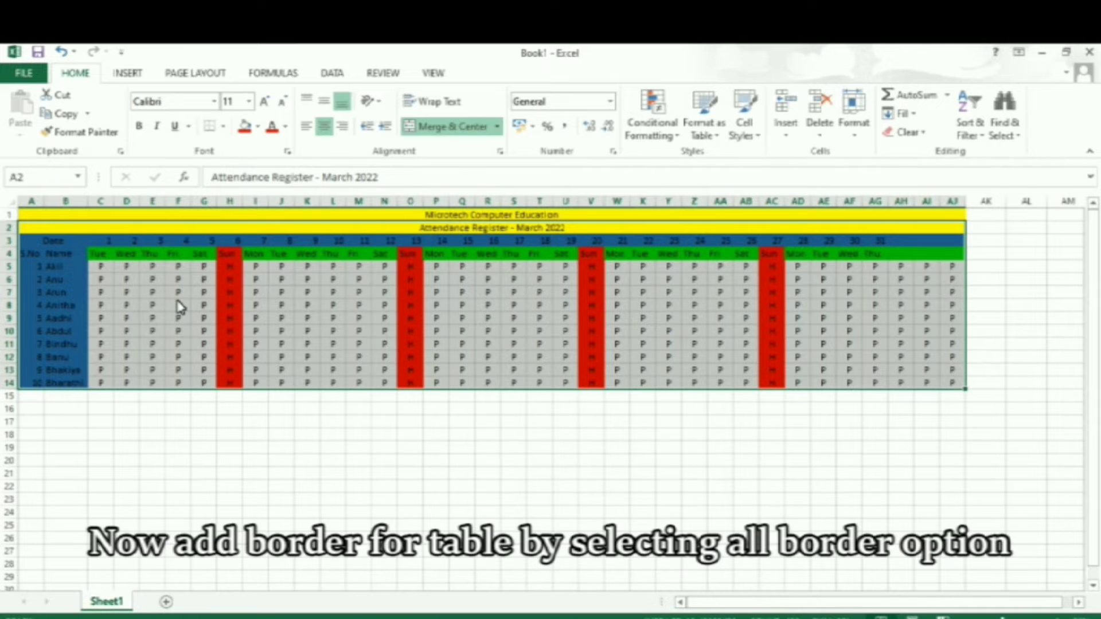
left_click(223, 126)
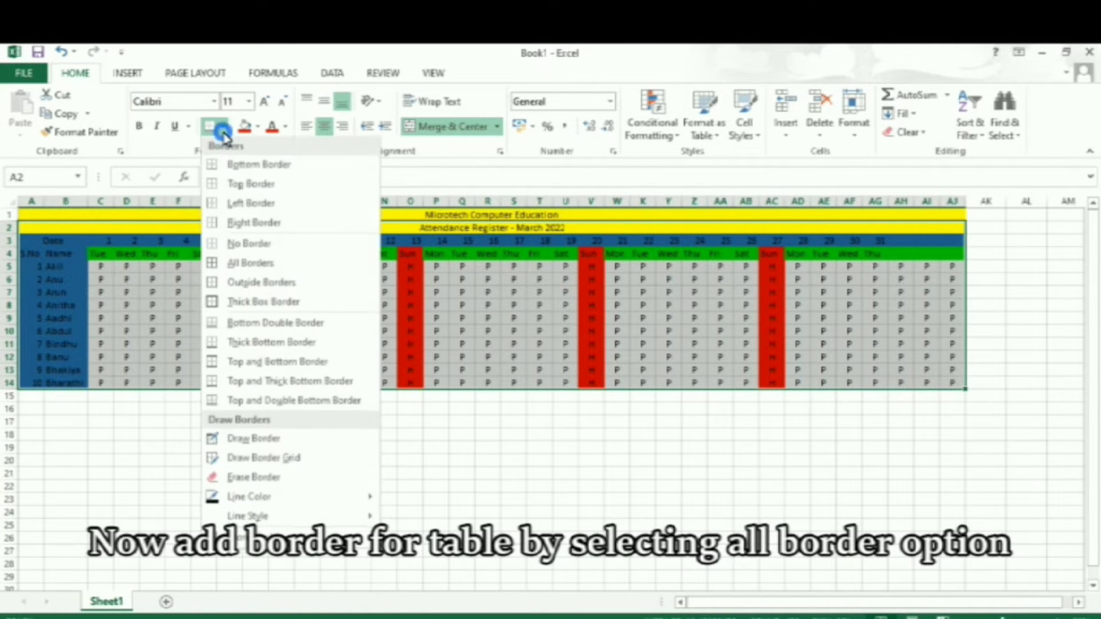
left_click(244, 269)
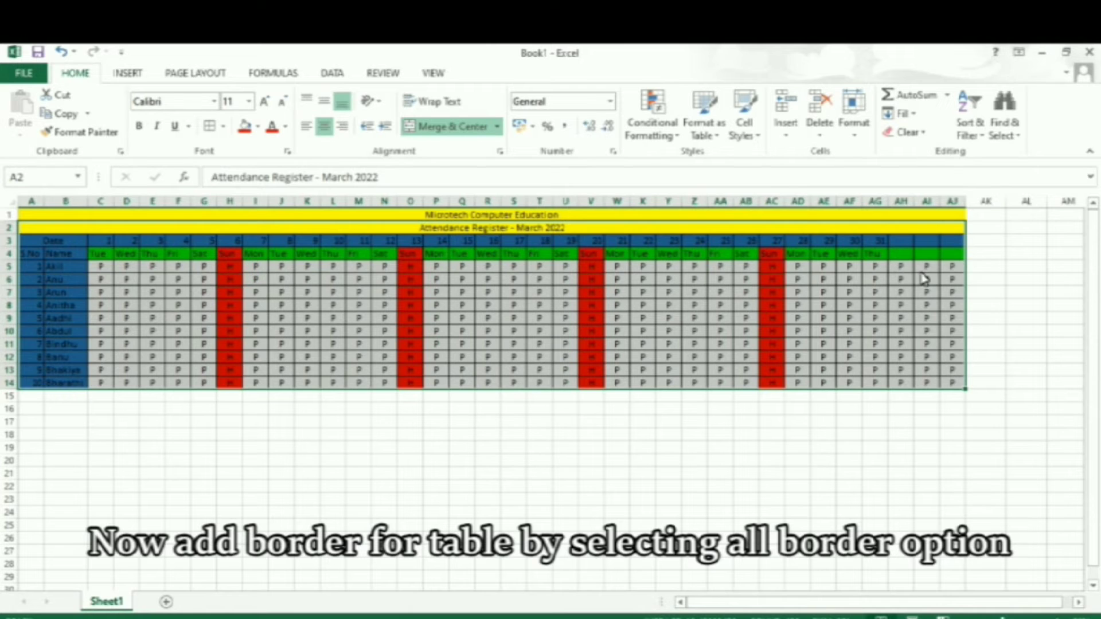
Clear the surplus attendance marks beyond the 31st in AH5:AJ14.
left_click(902, 271)
left_click_drag(904, 275, 949, 386)
key("Delete")
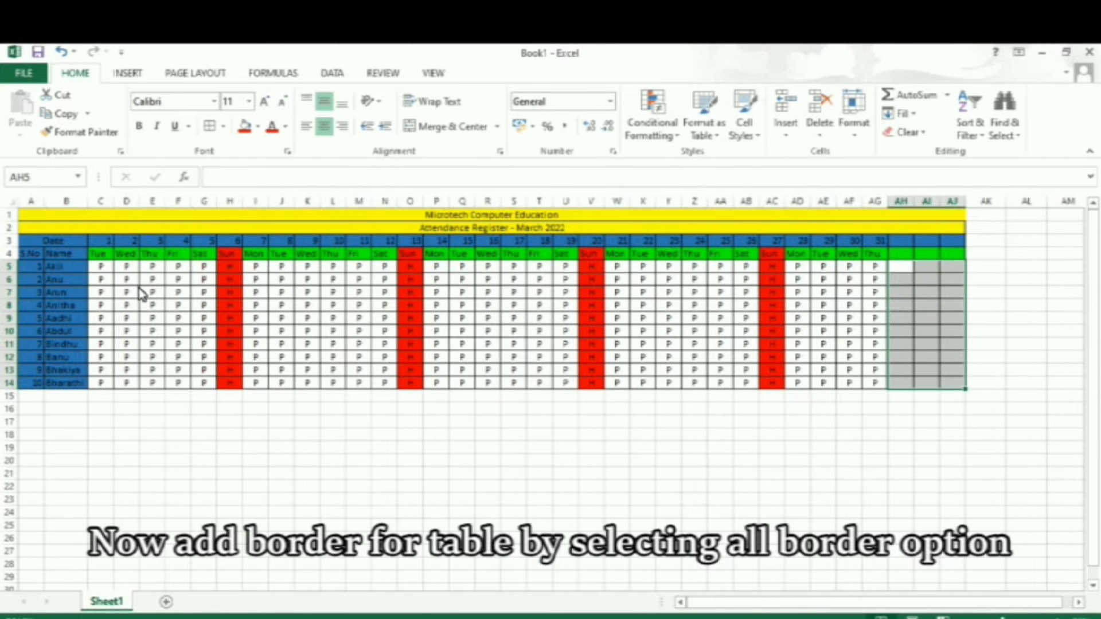
Mark absences by entering "A" in D8 and E9.
left_click(130, 306)
type("A")
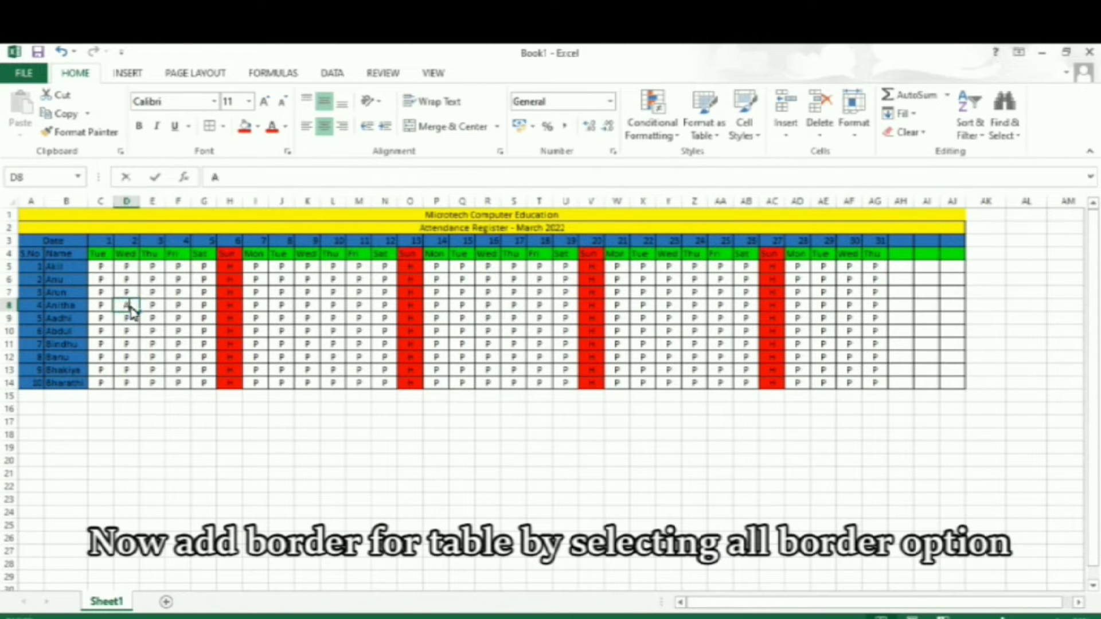
key("Return")
key("Right")
type("A")
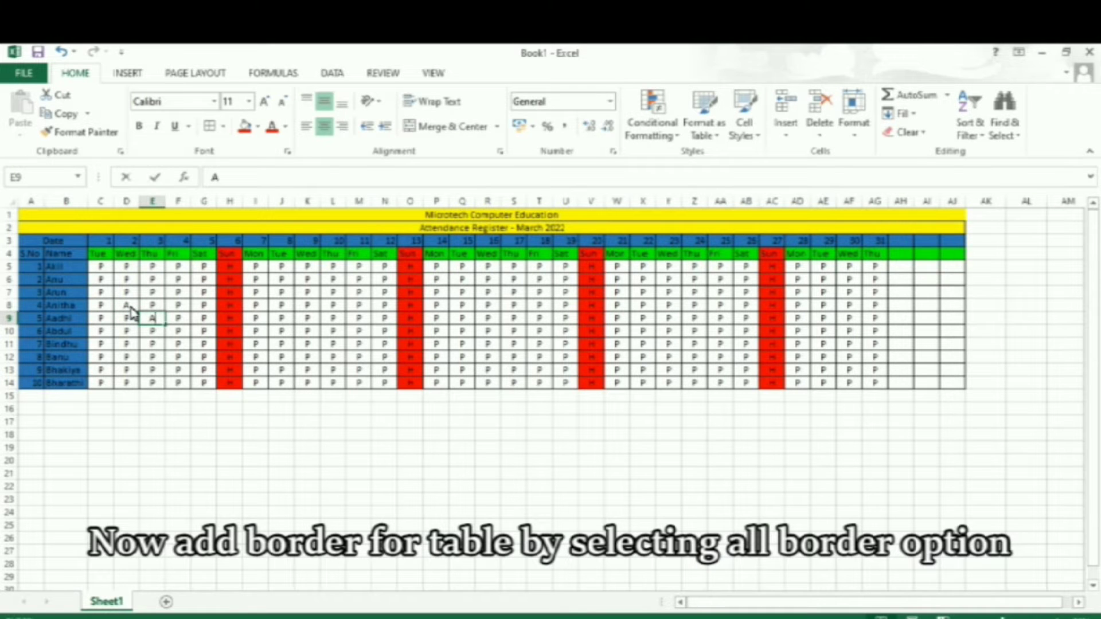
key("Return")
Enter "A" for absent in F7 and C12.
key("Right")
key("Up")
key("Up")
key("Up")
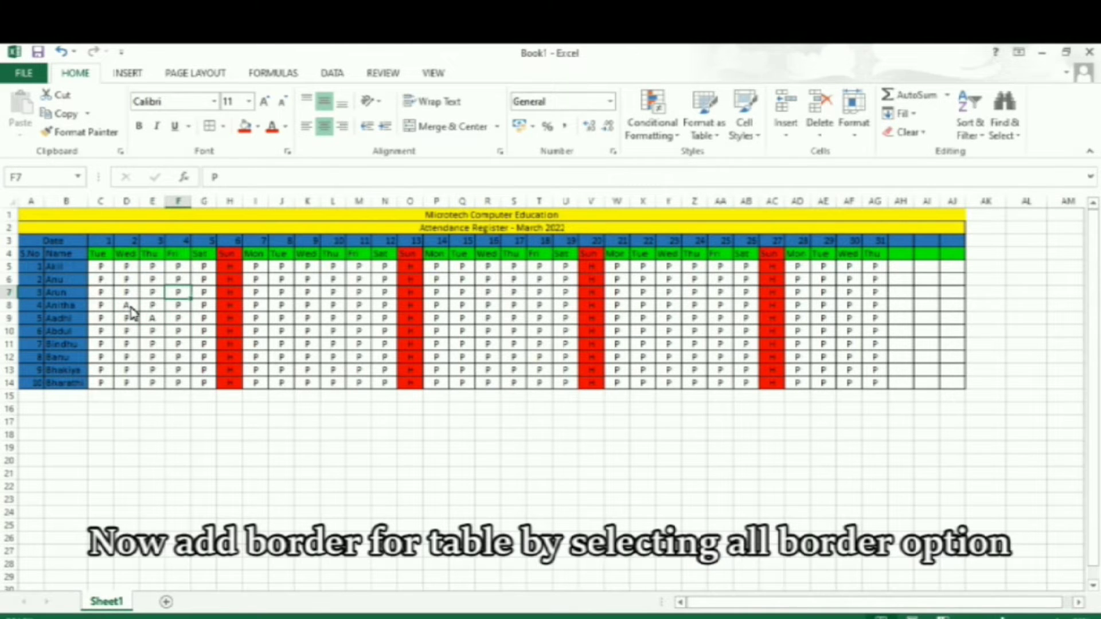
type("A")
key("Return")
key("Down")
key("Down")
key("Down")
key("Down")
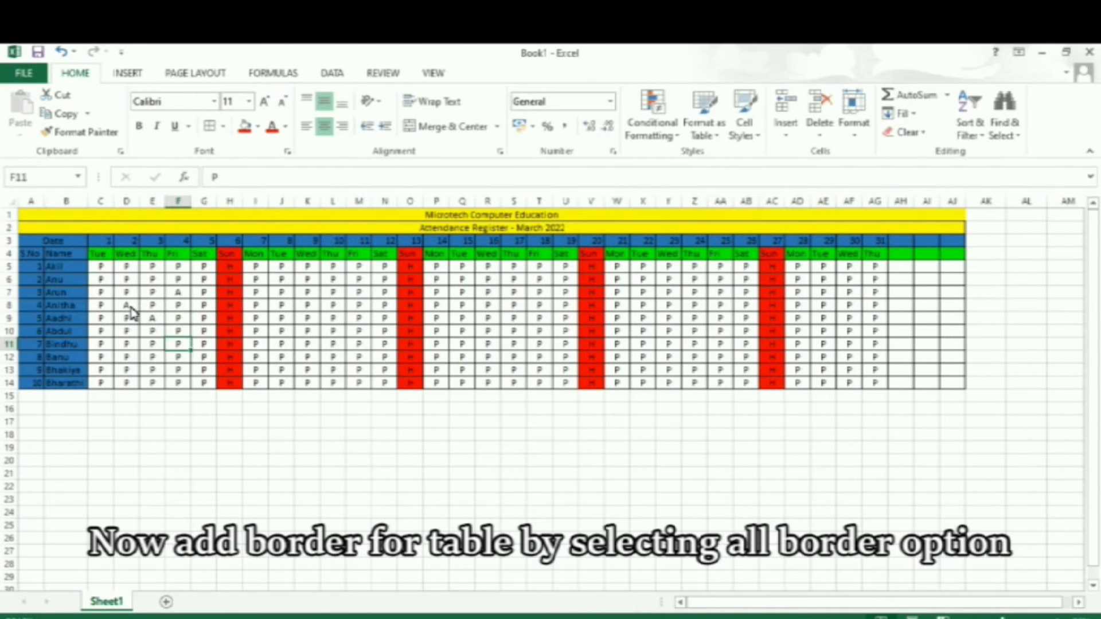
key("Left")
key("Left")
key("Left")
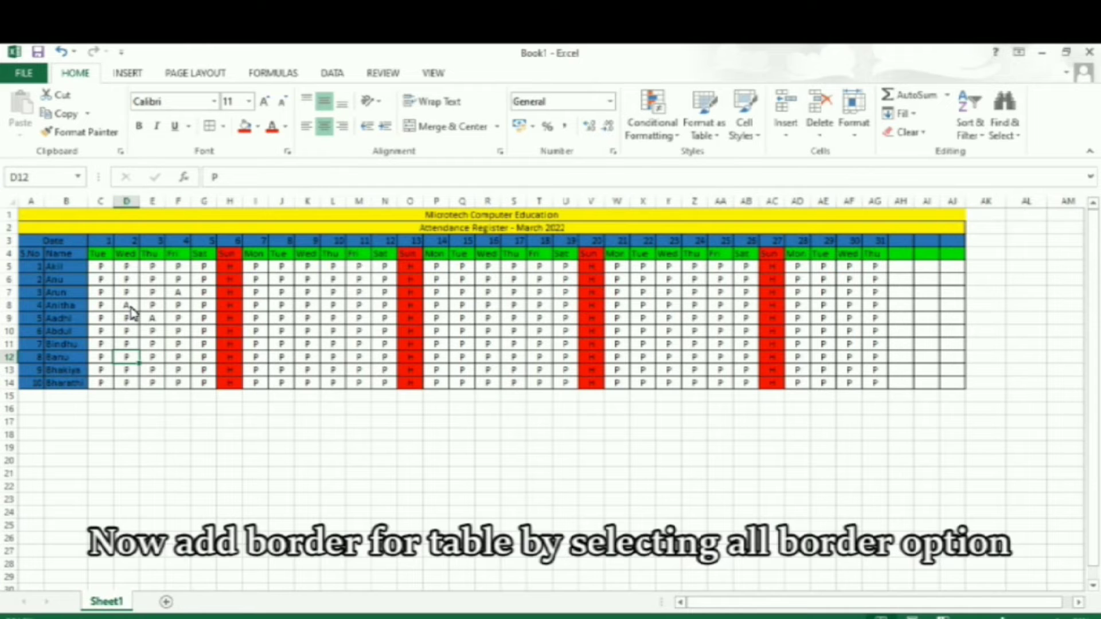
type("A")
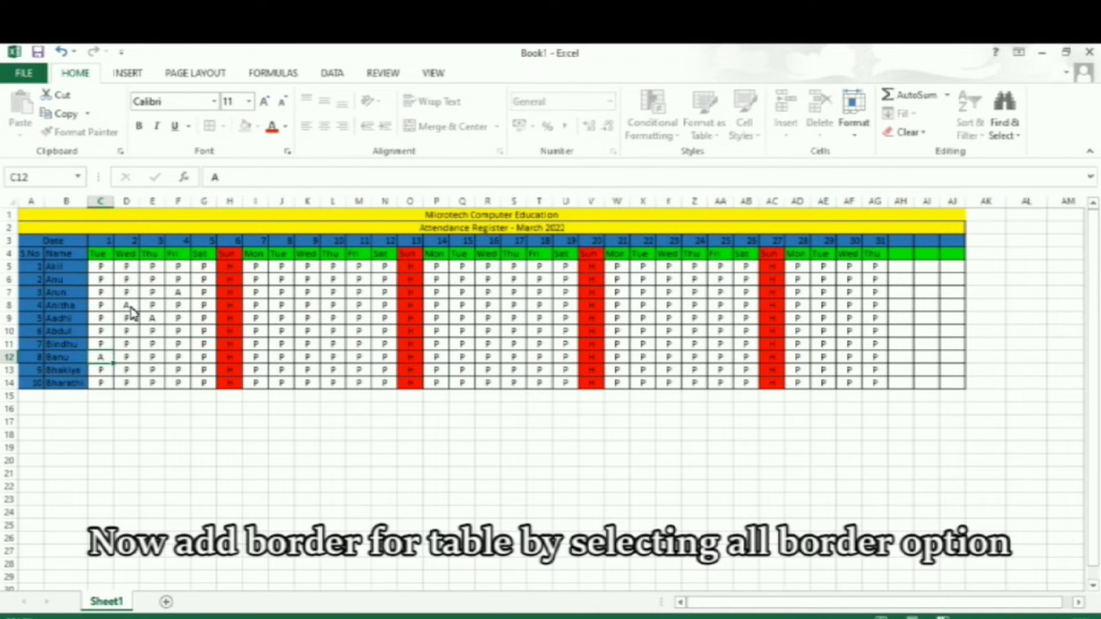
Enter "A" for absent in G13 and J14.
key("Right")
key("Right")
key("Right")
key("Right")
key("Down")
type("A")
key("Right")
key("Right")
key("Right")
key("Down")
type("A")
Enter "A" for absent in J8 and N9.
key("Up")
key("Up")
key("Up")
key("Up")
key("Up")
key("Up")
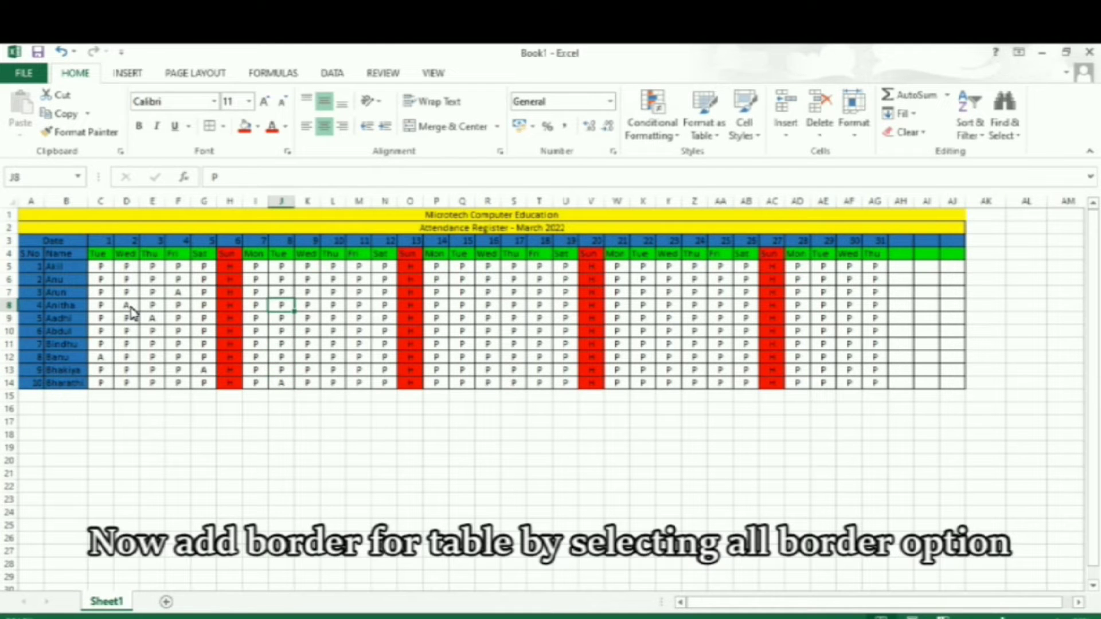
type("A")
key("Right")
key("Right")
key("Right")
key("Right")
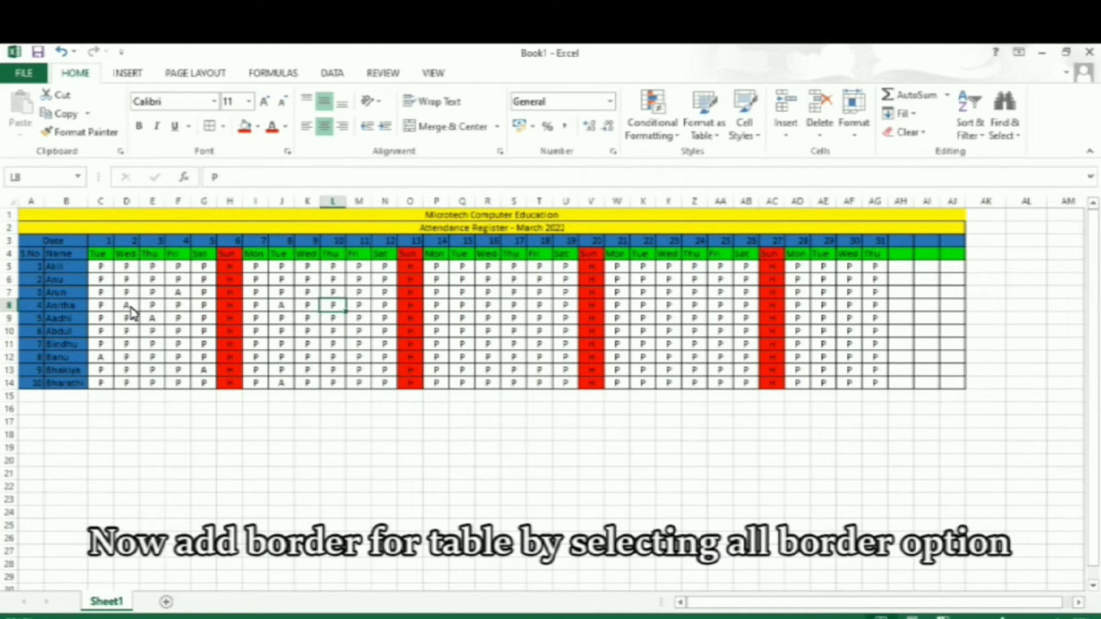
key("Down")
type("A")
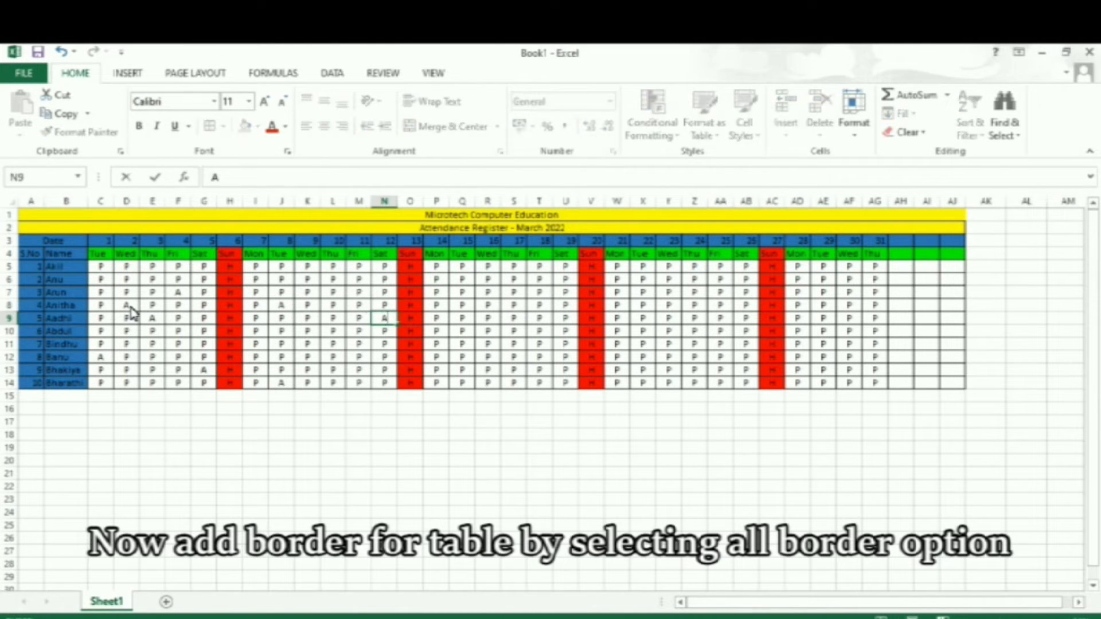
Enter "A" for absent in Q10 and U11.
key("Right")
key("Right")
key("Right")
key("Down")
type("A")
key("Right")
key("Right")
key("Right")
key("Right")
key("Down")
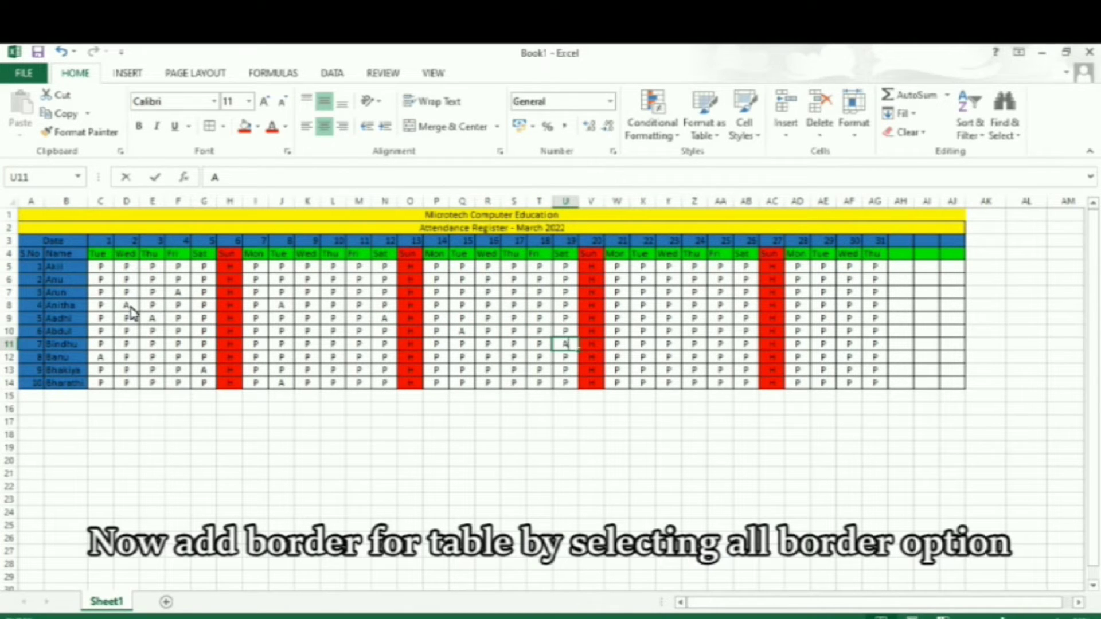
type("A")
Enter "A" for absent in R12 and W8.
key("Left")
key("Down")
key("Left")
key("Left")
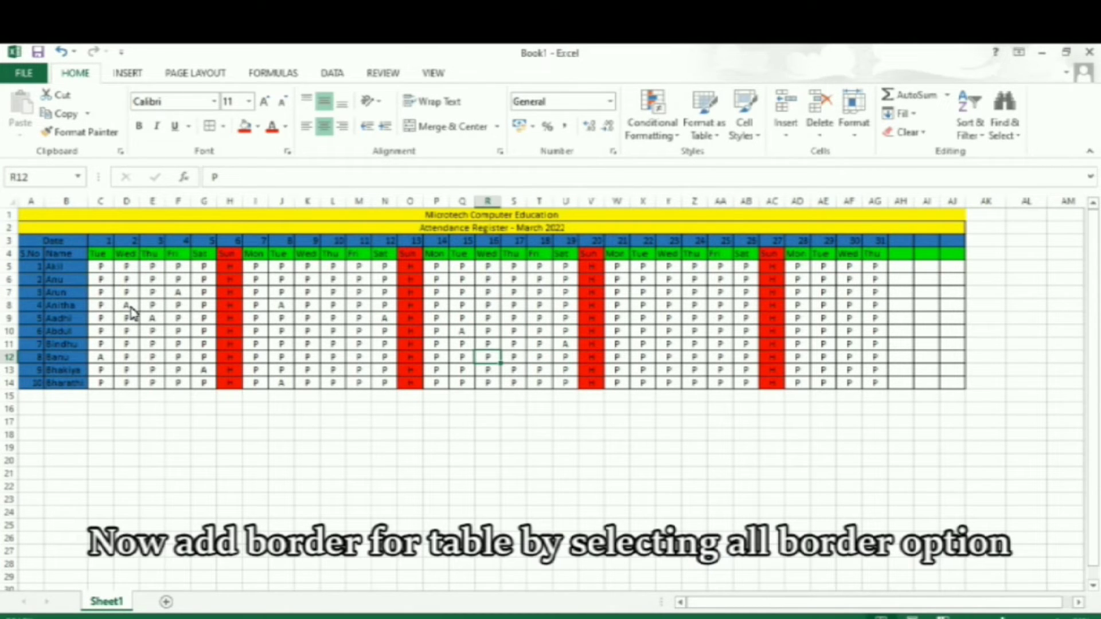
type("A")
key("Right")
key("Right")
key("Right")
key("Right")
key("Right")
key("Up")
key("Up")
key("Up")
key("Up")
type("A")
Enter "A" for absent in X6 and AB9.
key("Right")
key("Up")
key("Up")
type("A")
key("Right")
key("Right")
key("Right")
key("Right")
key("Down")
key("Down")
key("Down")
type("A")
Enter "A" for absent in AE10 and AF12.
key("Right")
key("Right")
key("Right")
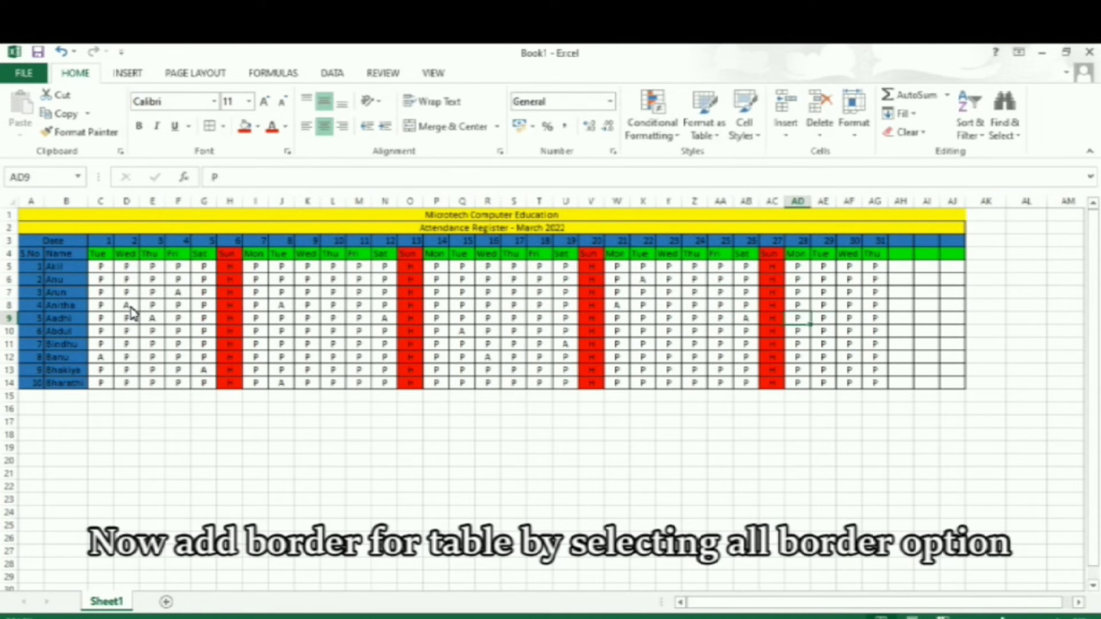
type("A")
key("Down")
key("Up")
key("Down")
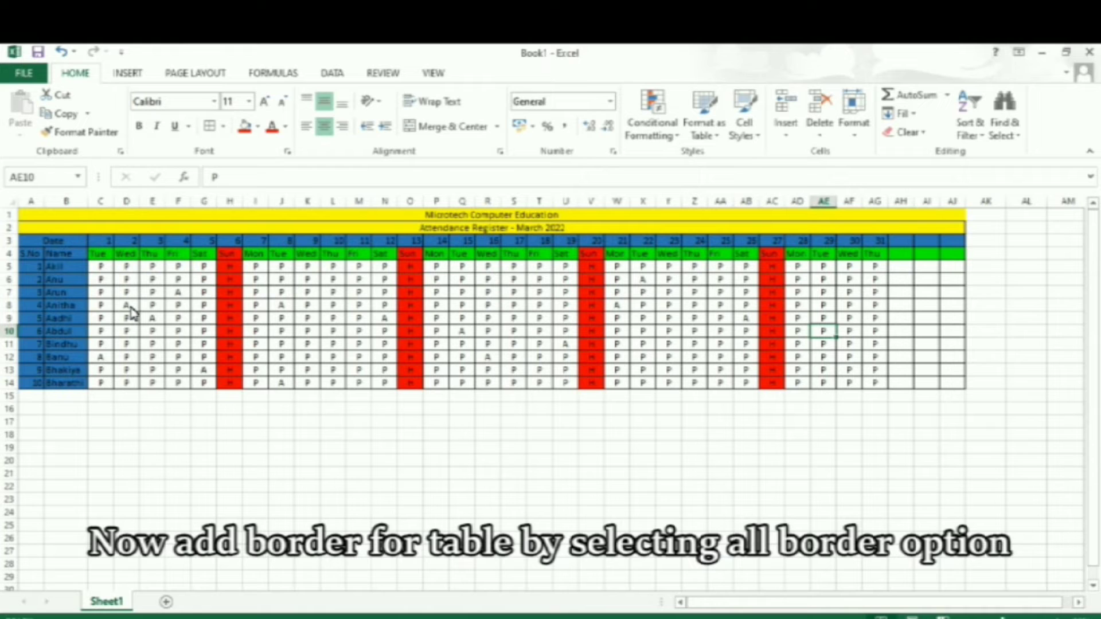
type("A")
key("Right")
key("Down")
key("Down")
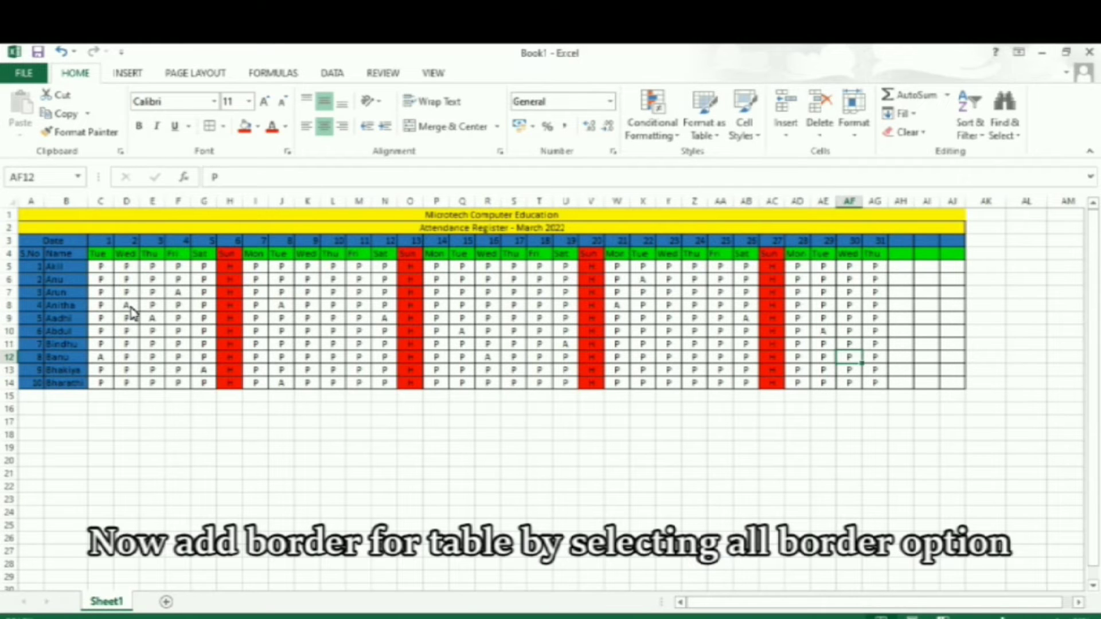
type("A")
Enter "A" for absent in AF7 and AG6.
key("Up")
key("Up")
key("Up")
key("Up")
key("Up")
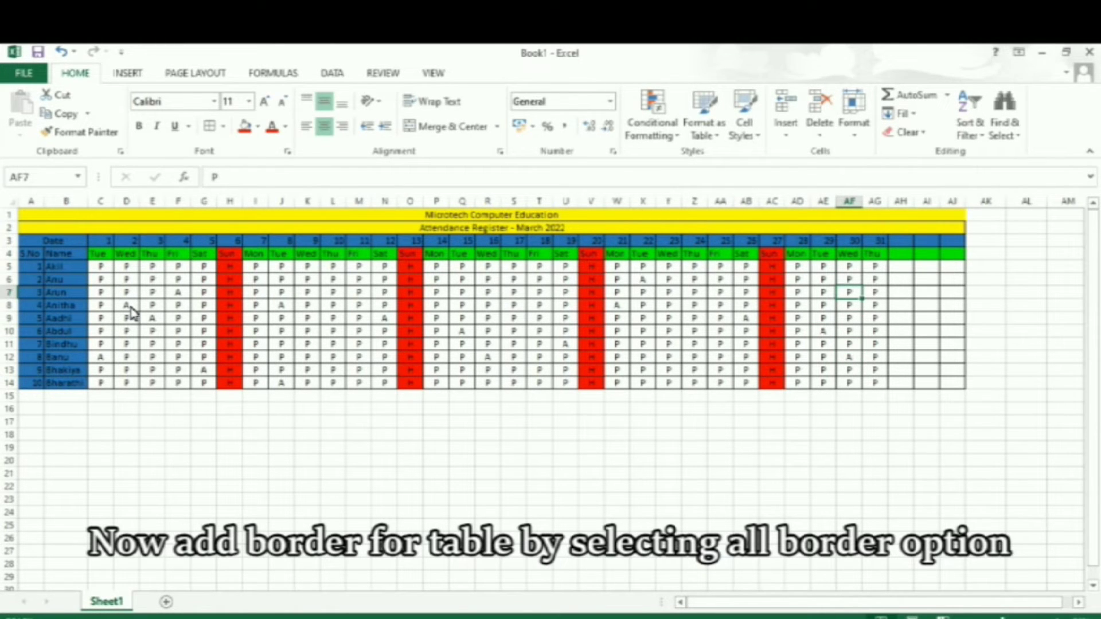
type("A")
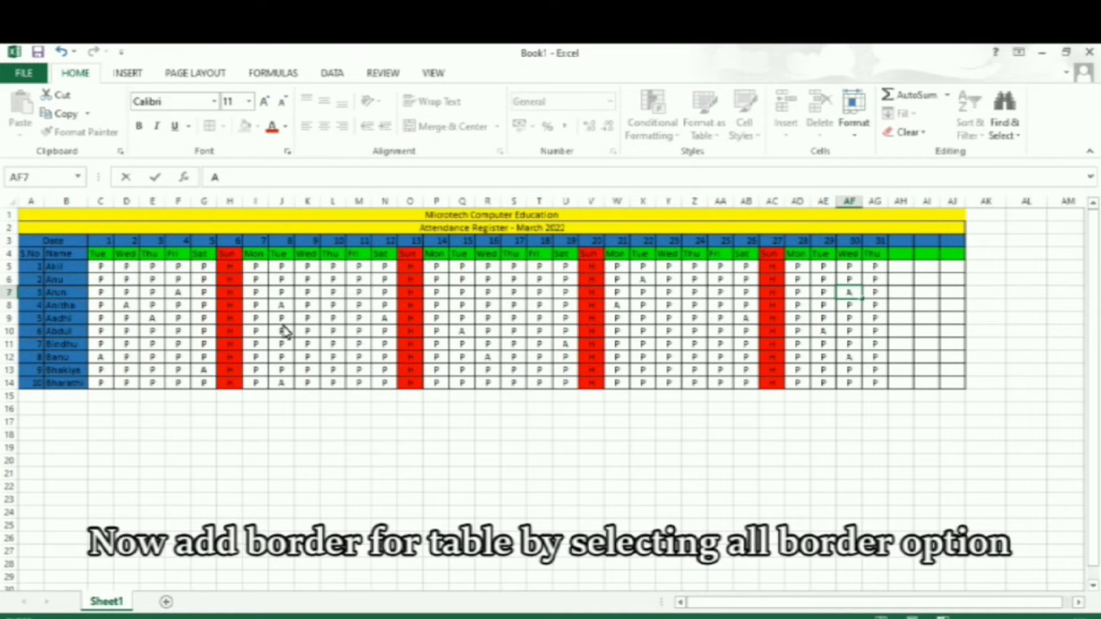
key("Up")
key("Right")
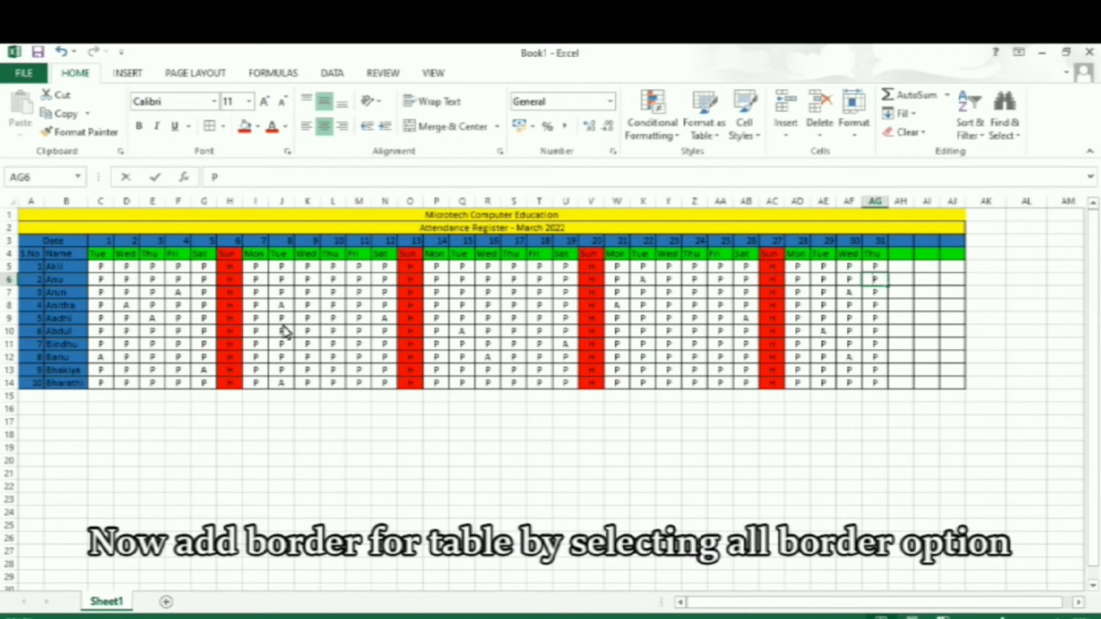
type("A")
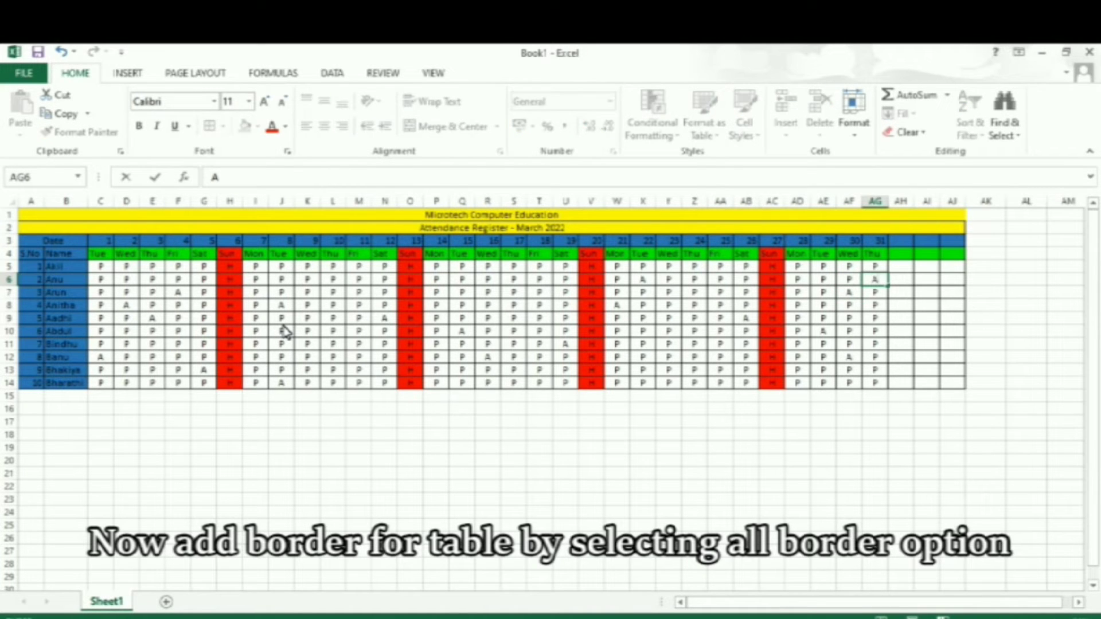
Widen the three empty summary columns AH, AI and AJ.
left_click(898, 254)
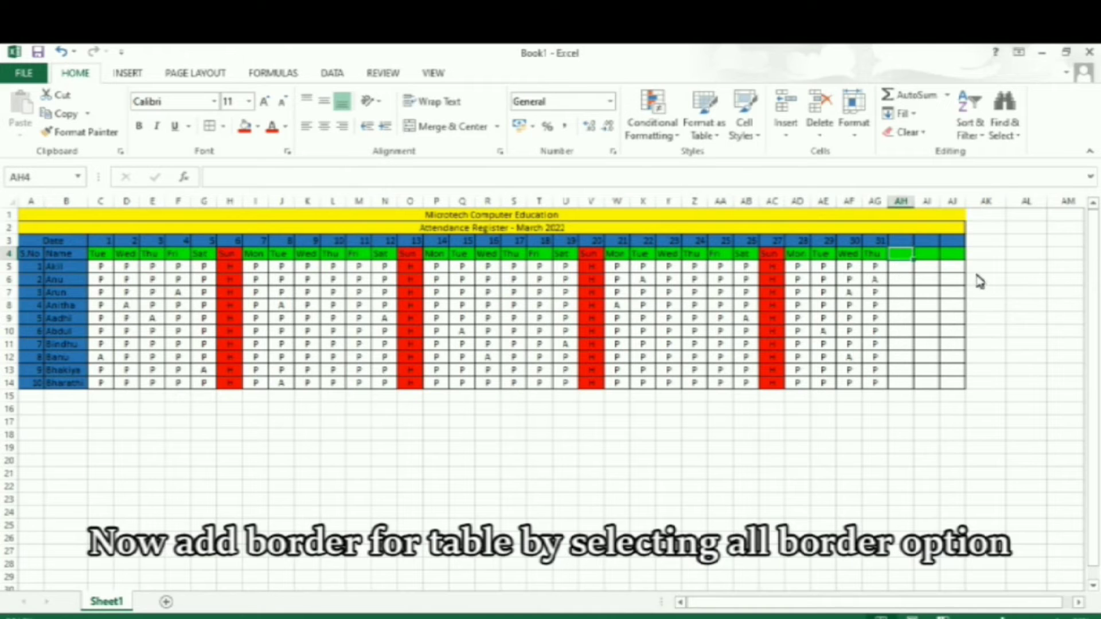
left_click_drag(913, 202, 1059, 211)
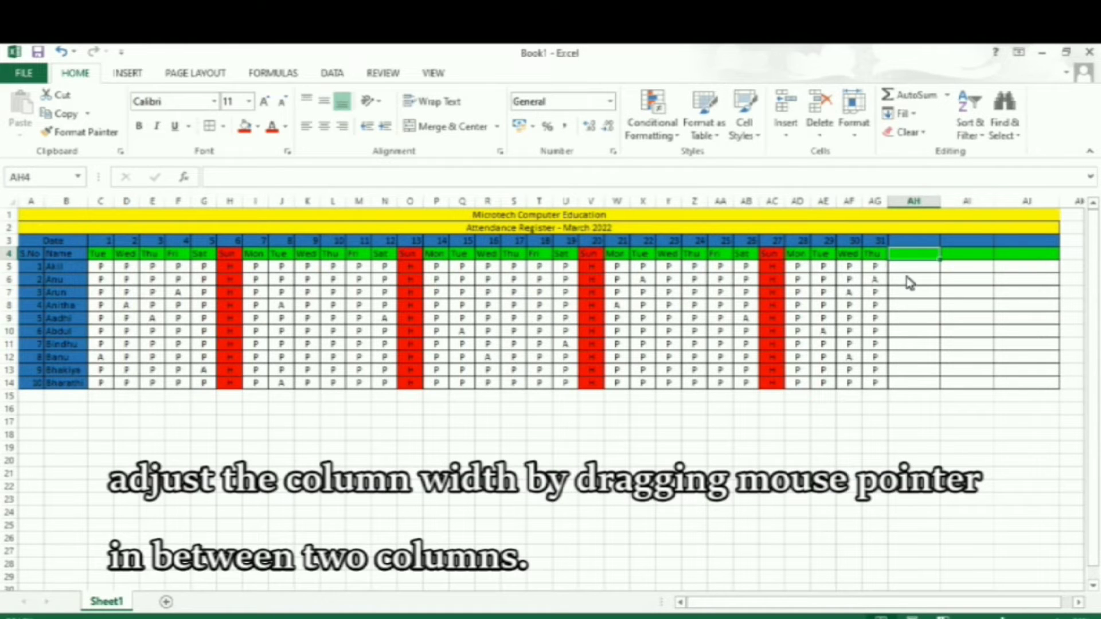
Merge and center rows 3 and 4 in each of the summary columns AH, AI and AJ.
left_click_drag(910, 241, 951, 260)
left_click(433, 126)
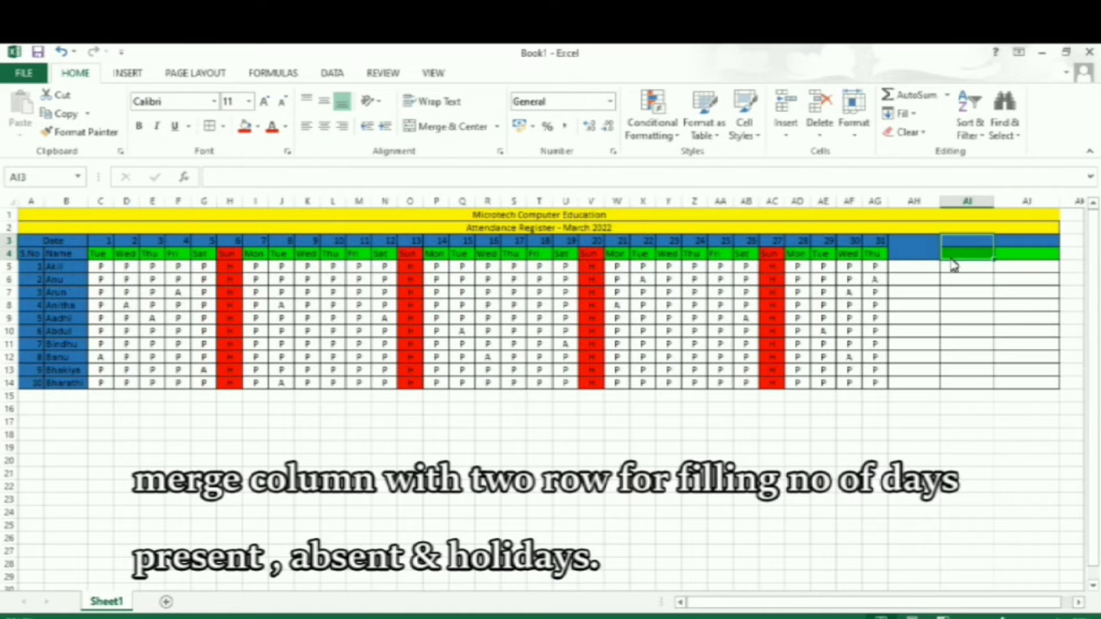
left_click(455, 127)
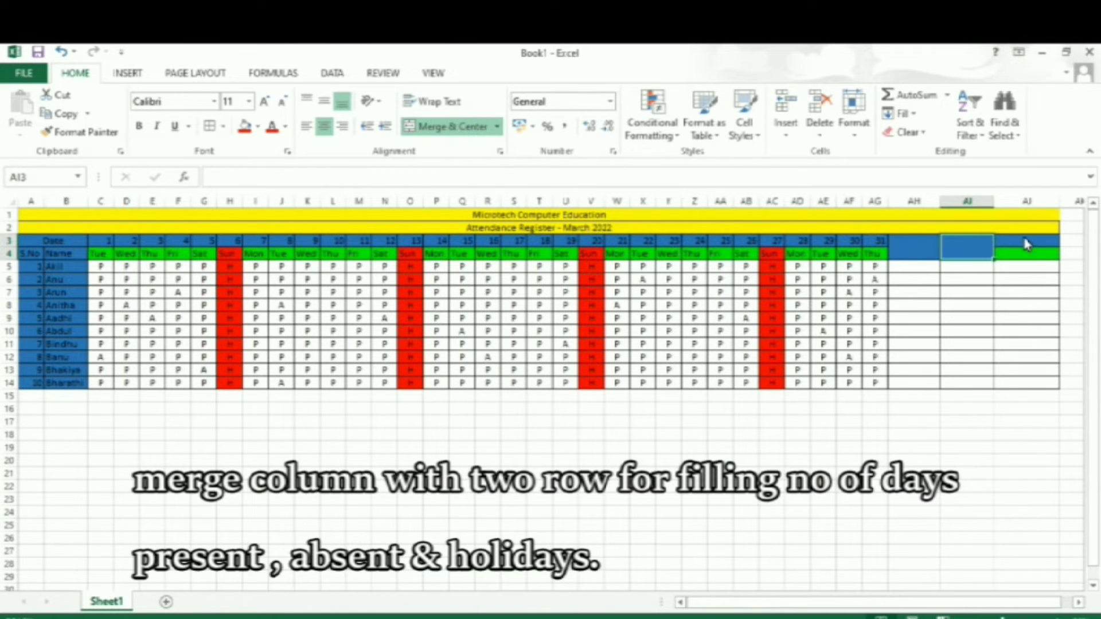
left_click_drag(1023, 238, 1026, 263)
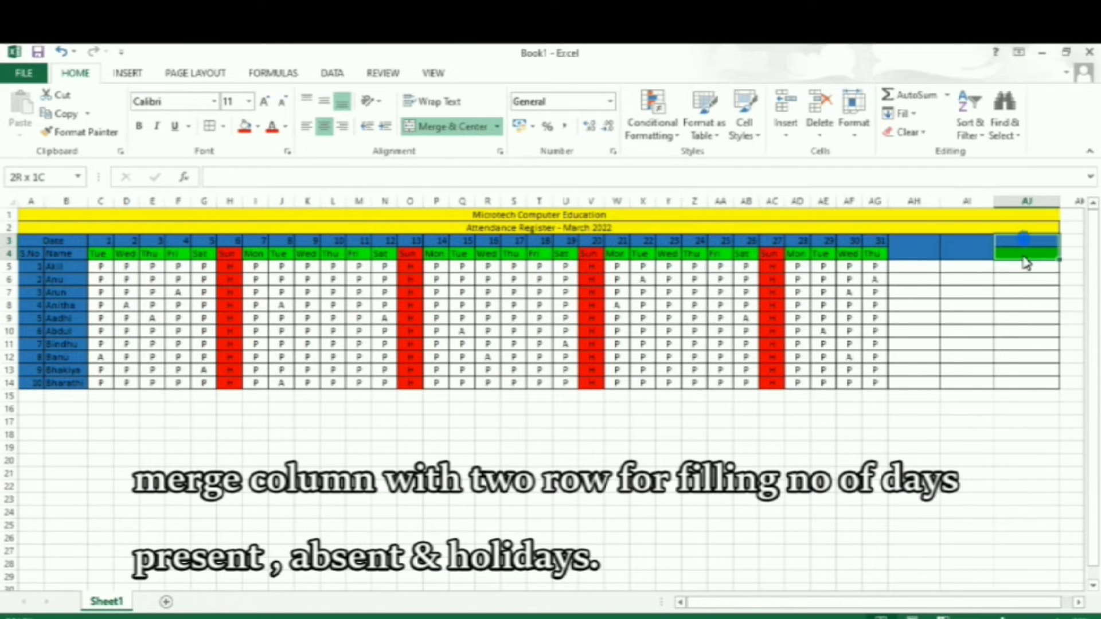
left_click(445, 127)
Enter the two-line header "No.Of days Present" in merged cell AH3, breaking the line before "Present".
left_click_drag(913, 241, 912, 261)
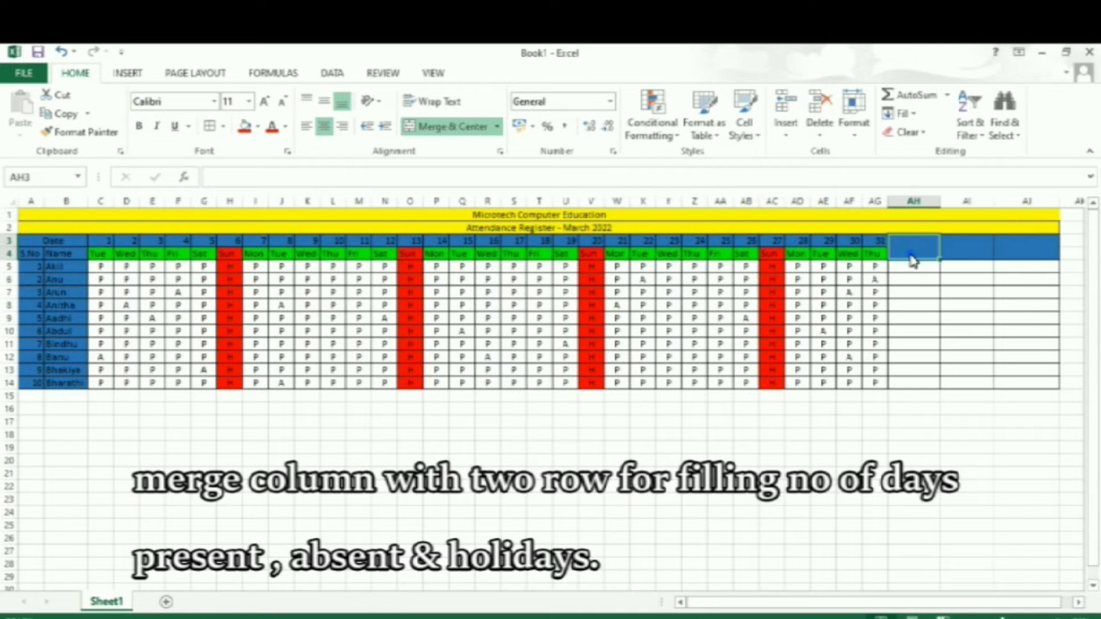
type("No.Of")
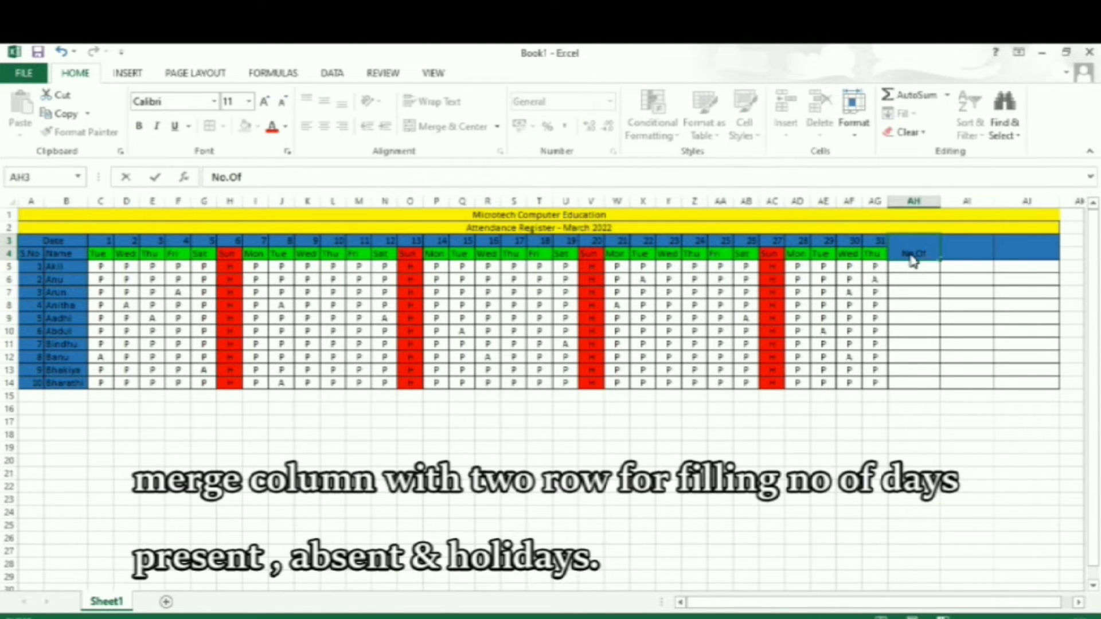
type(" days")
key("Return")
type("Present")
key("Tab")
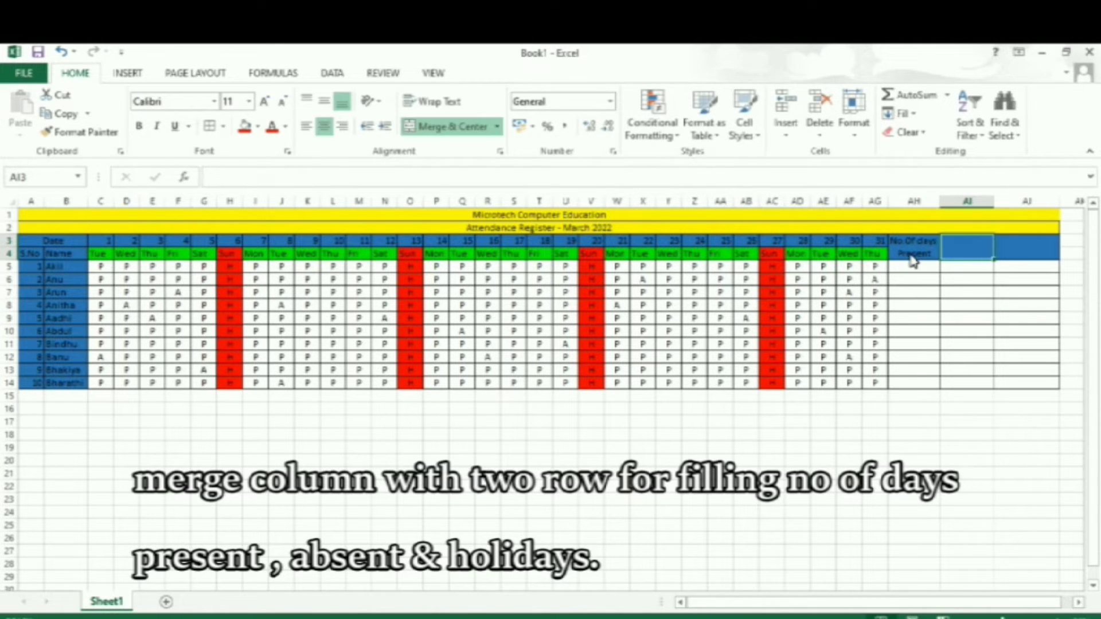
Enter the two-line header "No of days Absent" in merged cell AI3, breaking the line before "Absent".
type("No of")
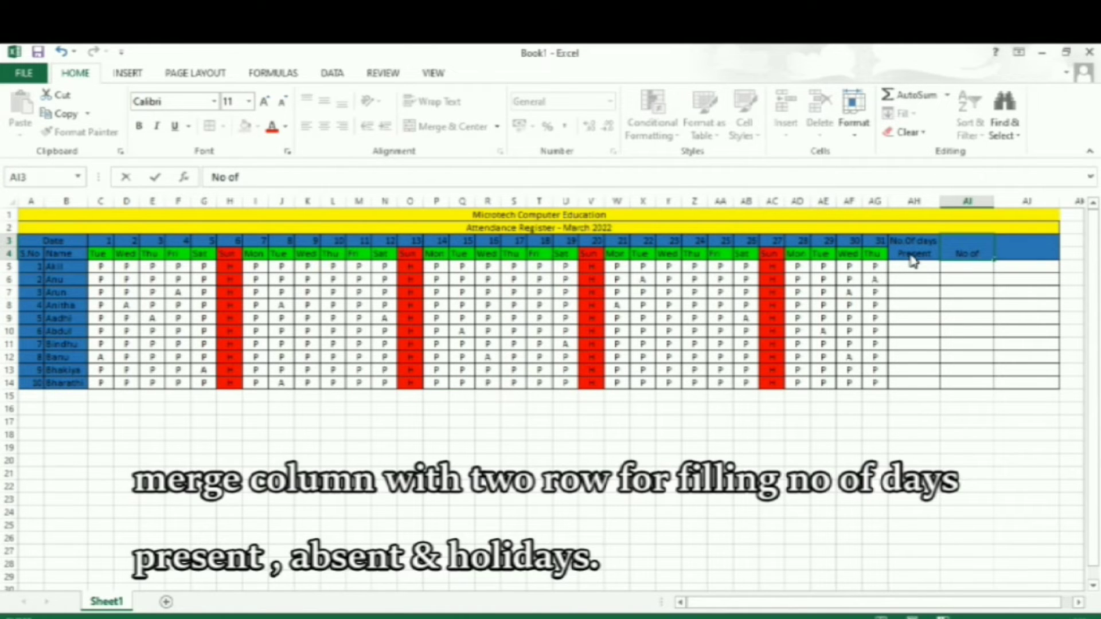
type(" days")
key("Return")
type("Absen")
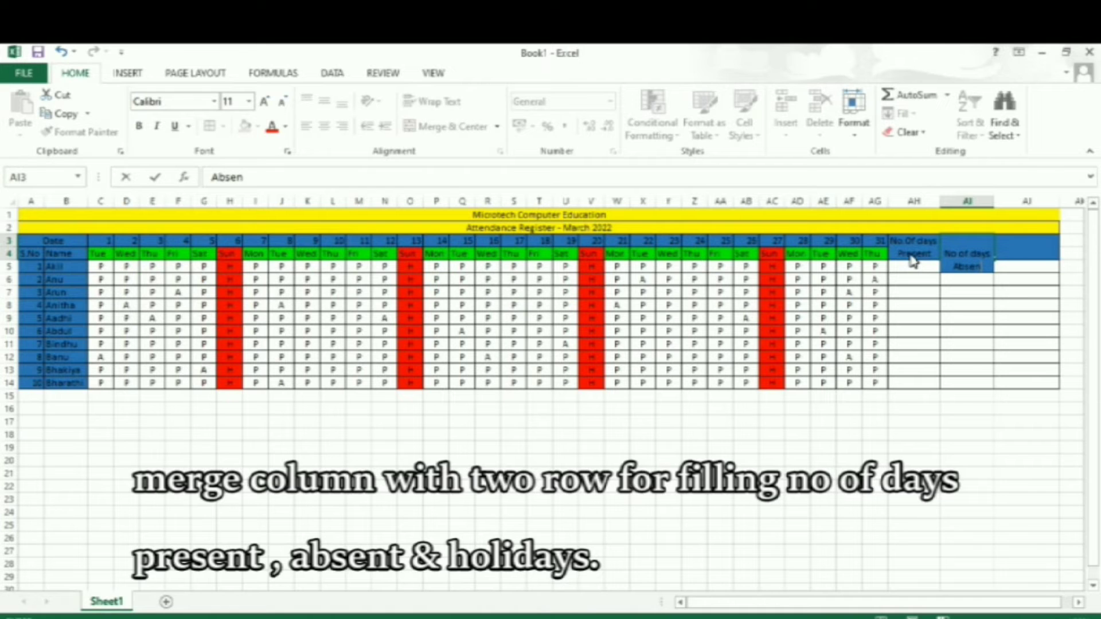
type("t")
key("Tab")
Enter the header "No of Holidays" in merged cell AJ3.
type("N")
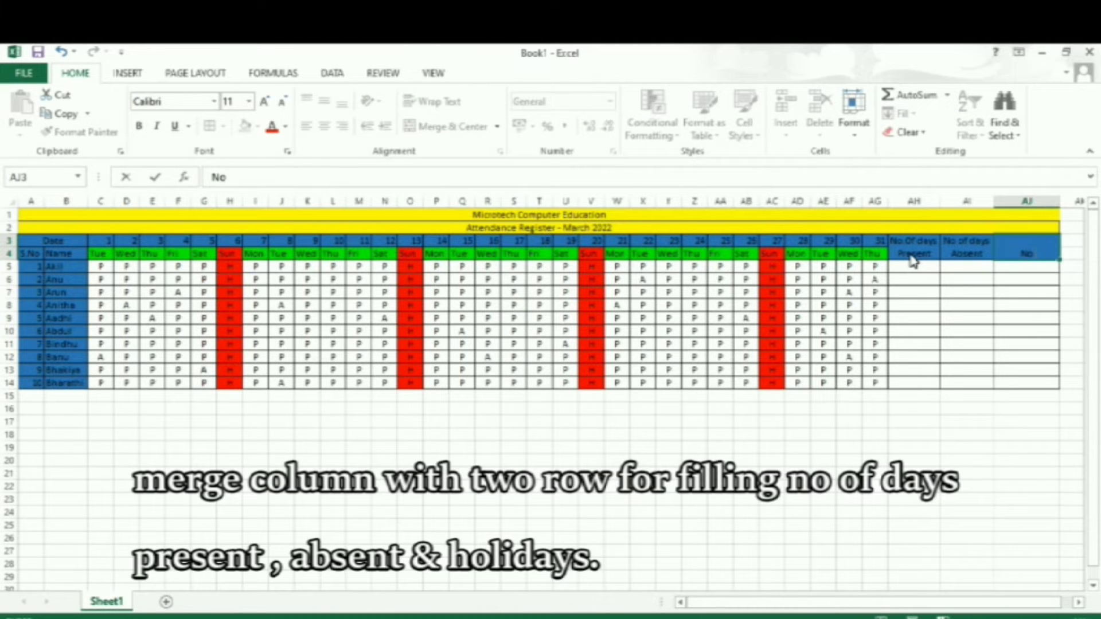
type("o ofr Holidays")
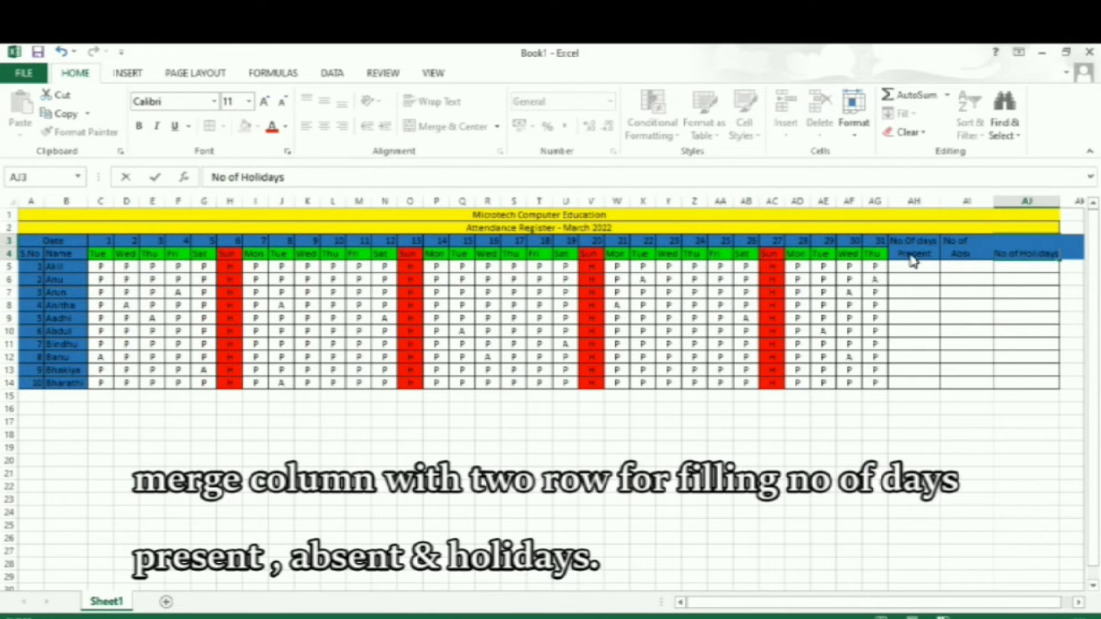
key("Left")
key("Left")
key("Left")
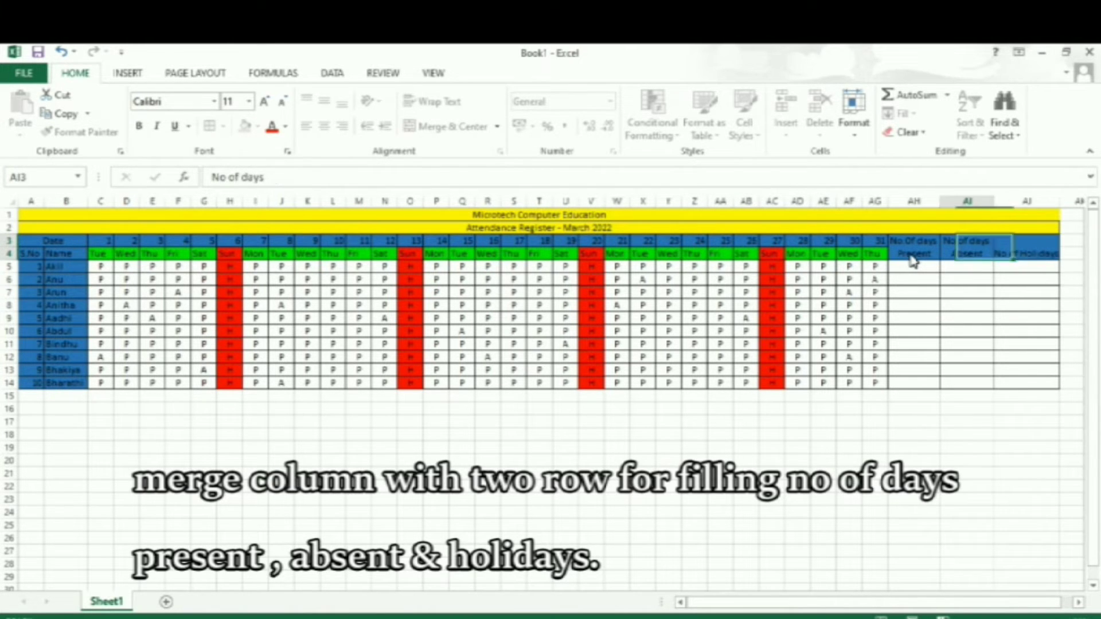
double_click(1027, 259)
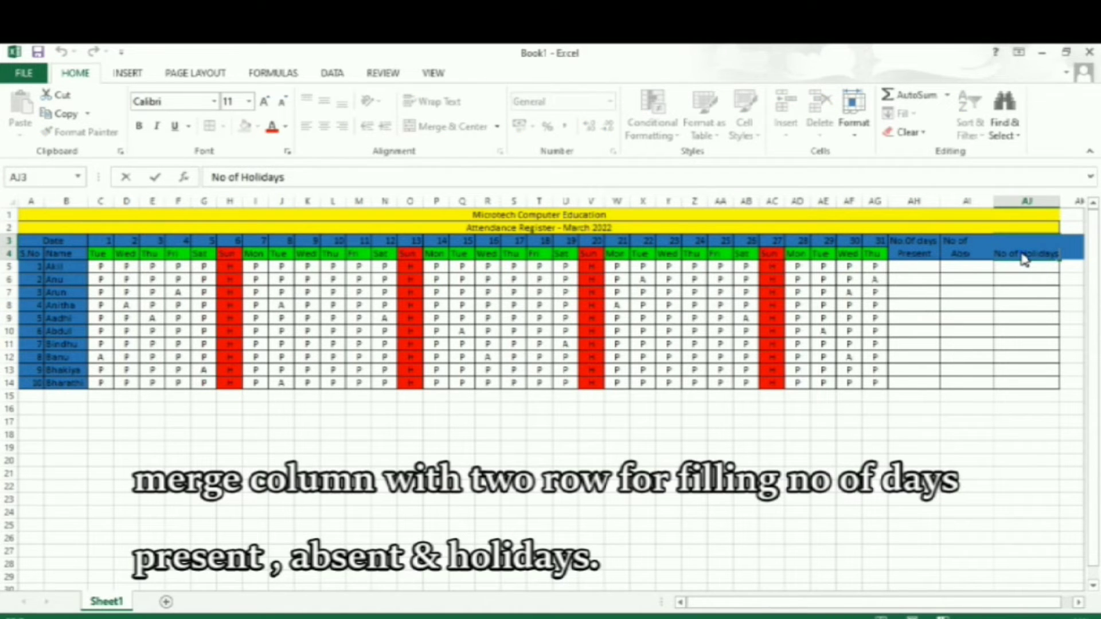
key("Escape")
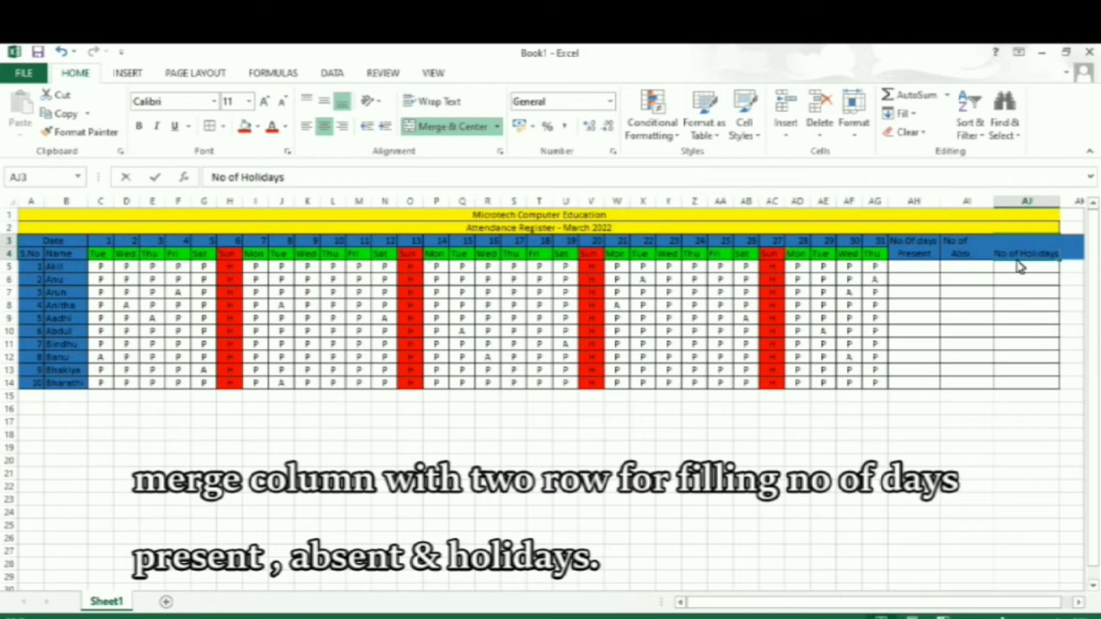
double_click(1020, 265)
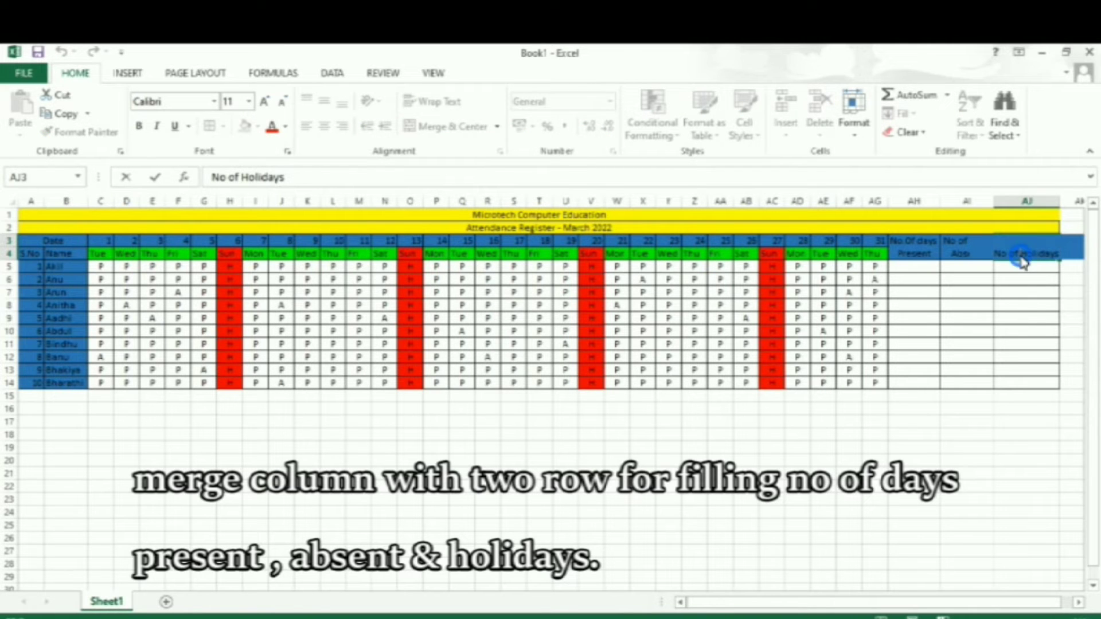
key("Escape")
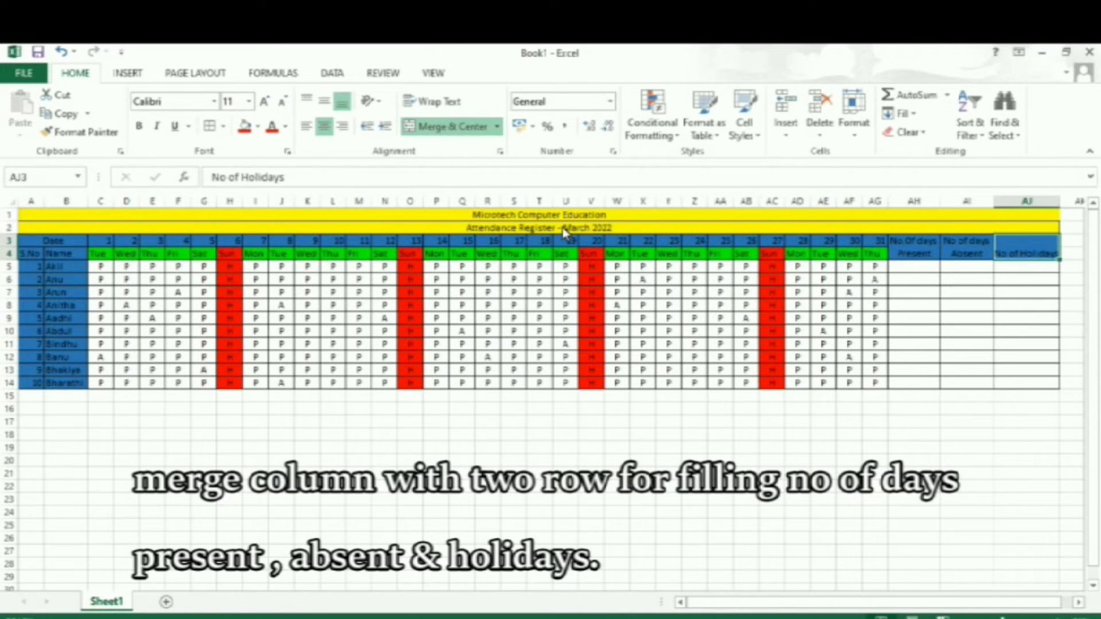
Insert a line break in the AJ3 header so that "Holidays" sits below "No of".
key("F2")
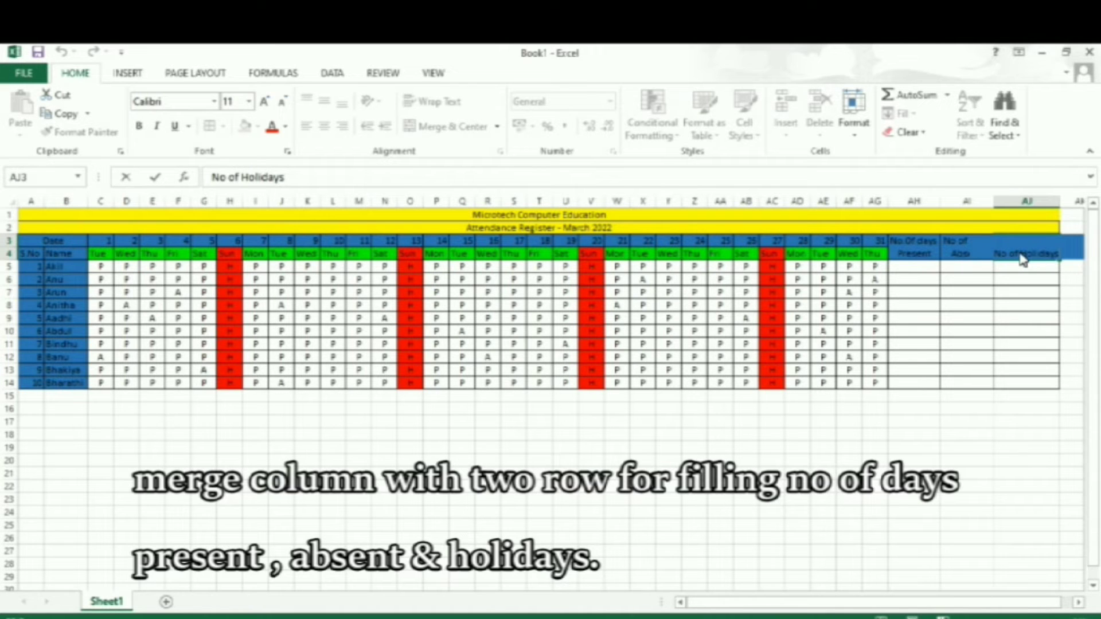
key("alt+Return")
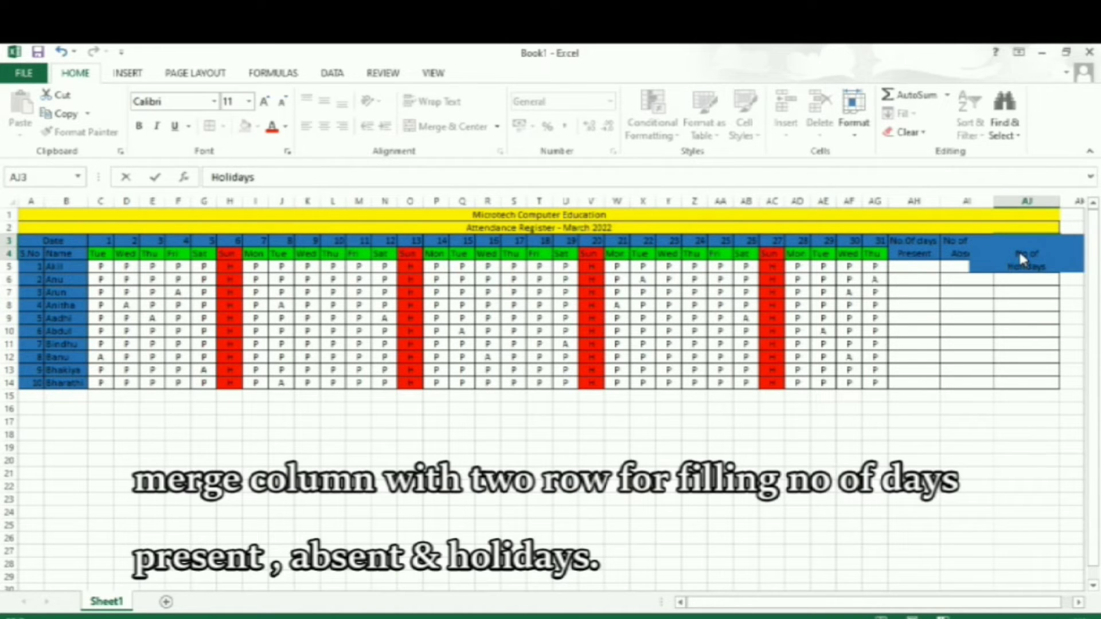
key("Return")
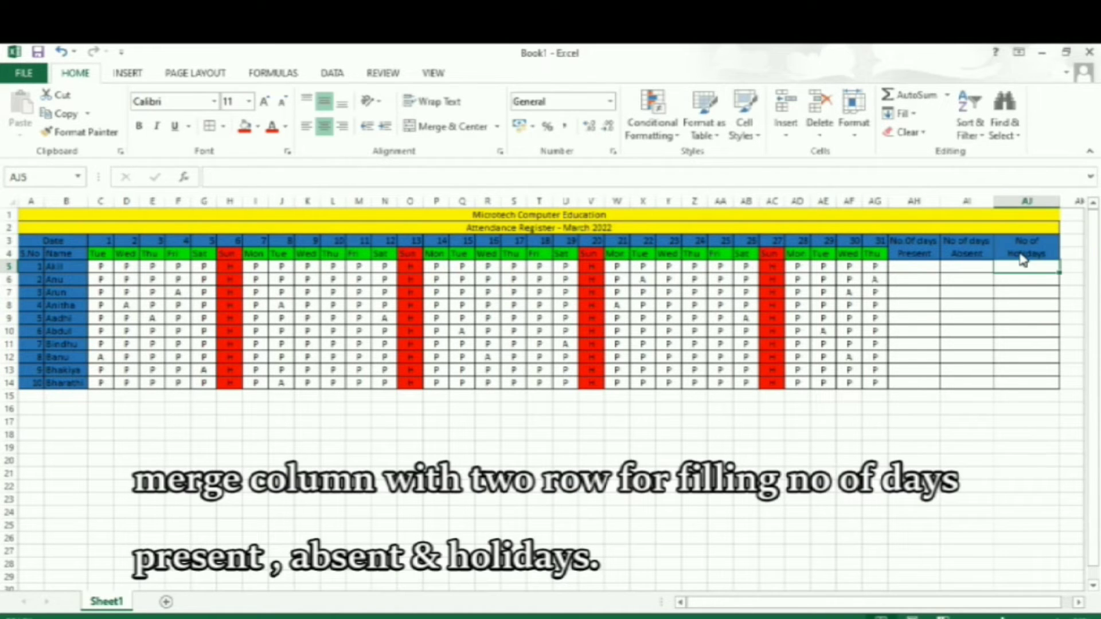
Count the days present with =COUNTIF(C5:AG5,"P") in AH5 and fill the formula down to AH14.
left_click(924, 268)
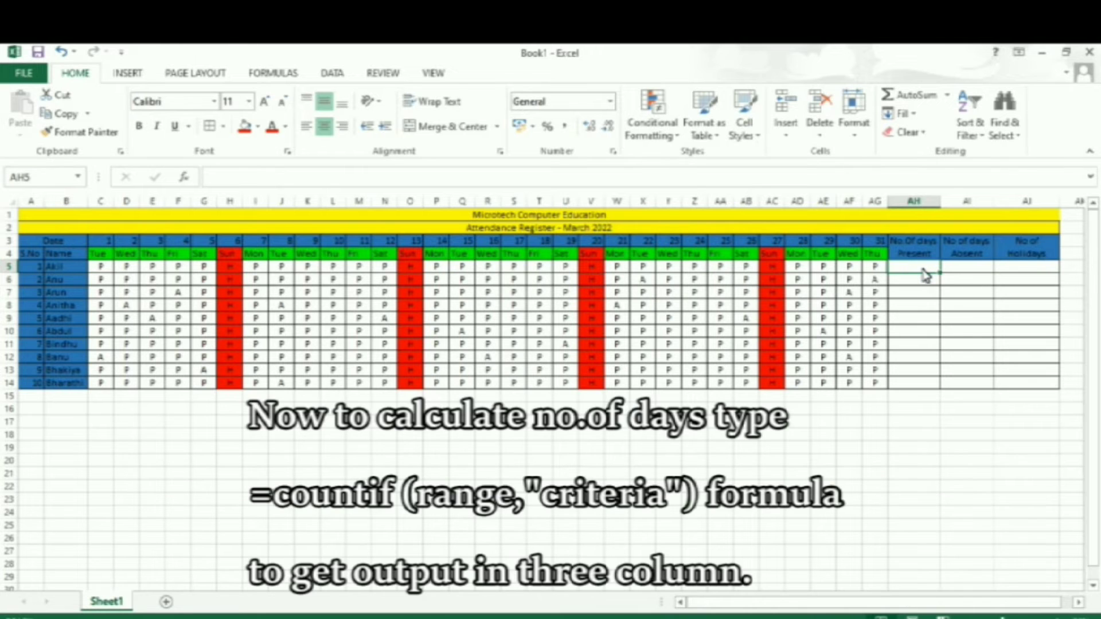
type("=Co")
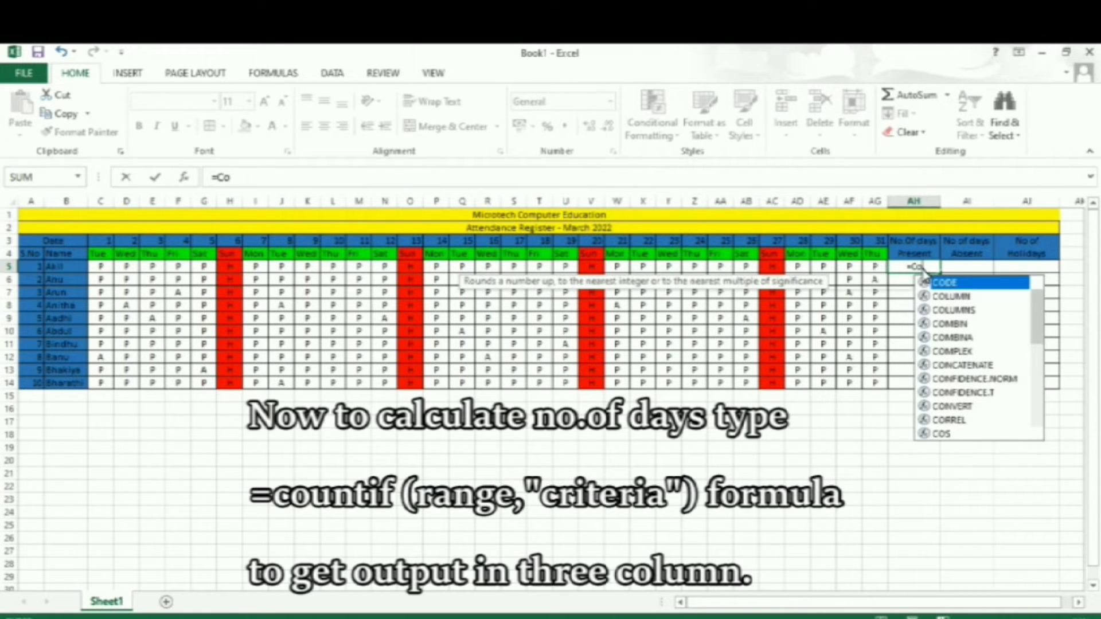
type("untif")
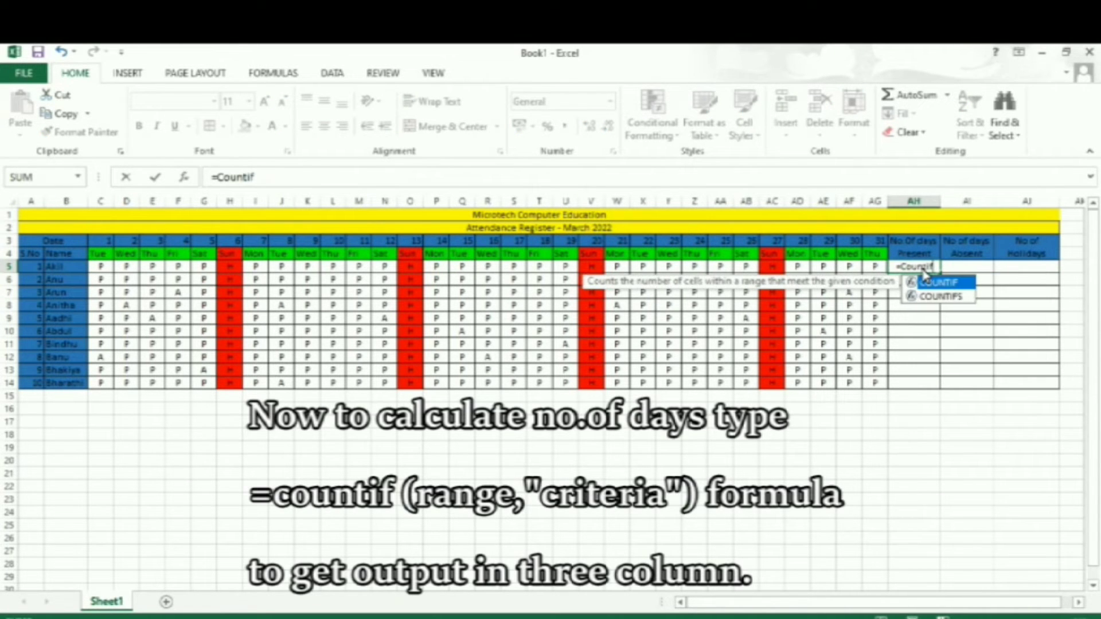
type("(")
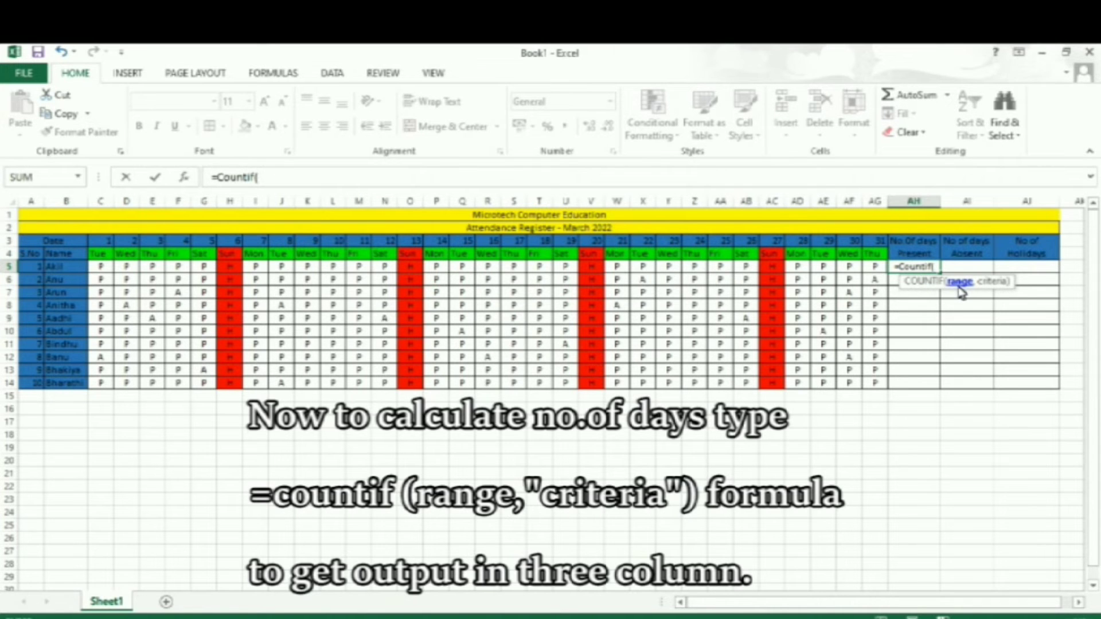
left_click(101, 267)
left_click_drag(101, 267, 881, 275)
type(",")
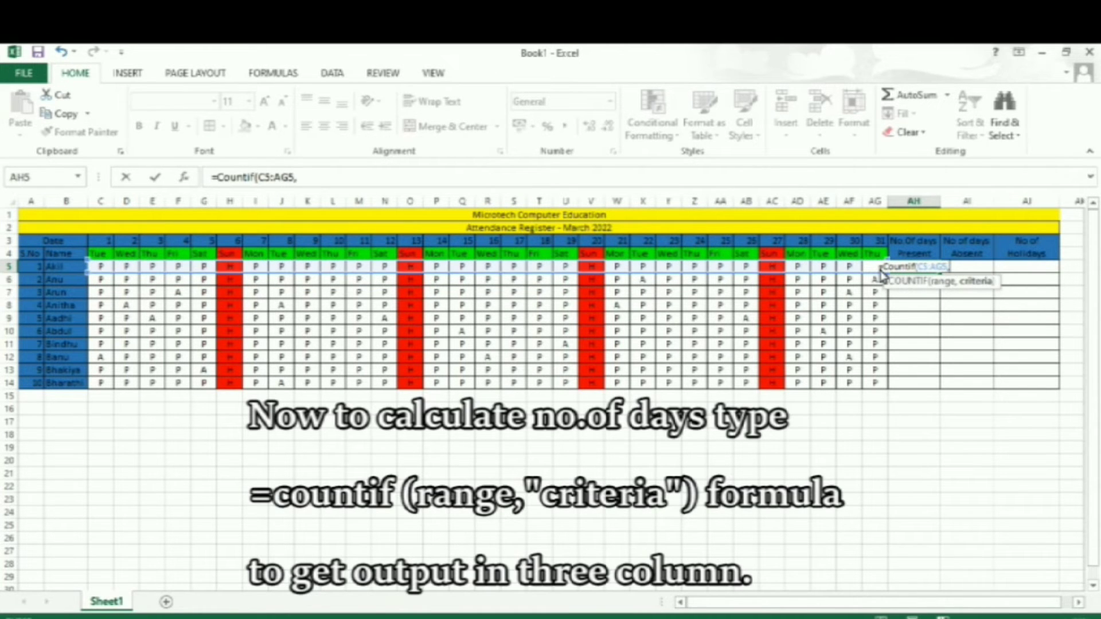
type("\"P\"")
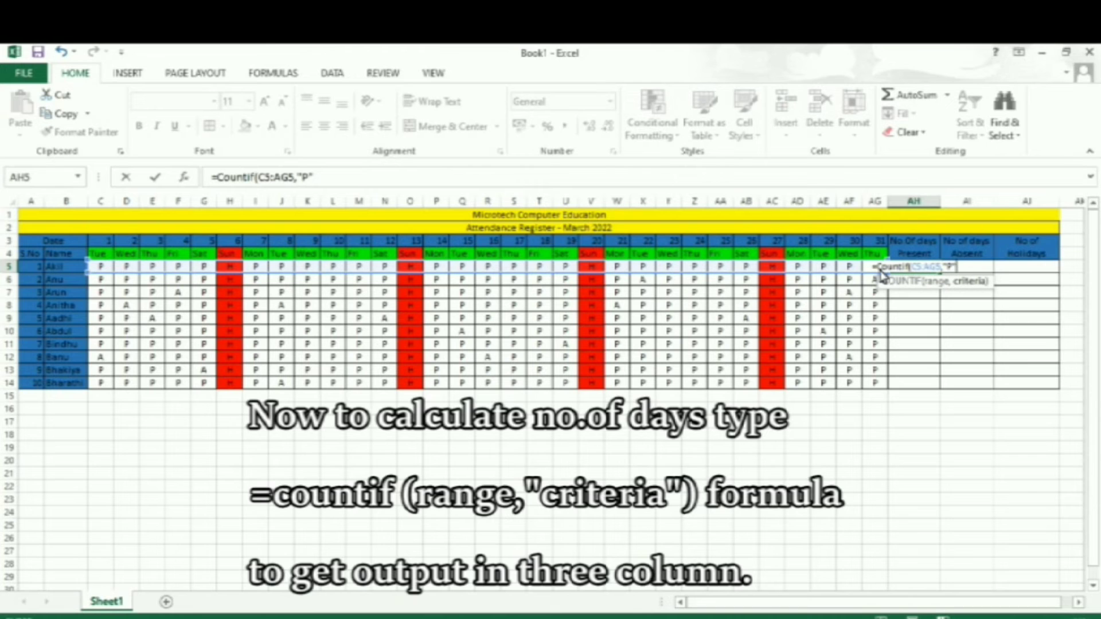
key("Return")
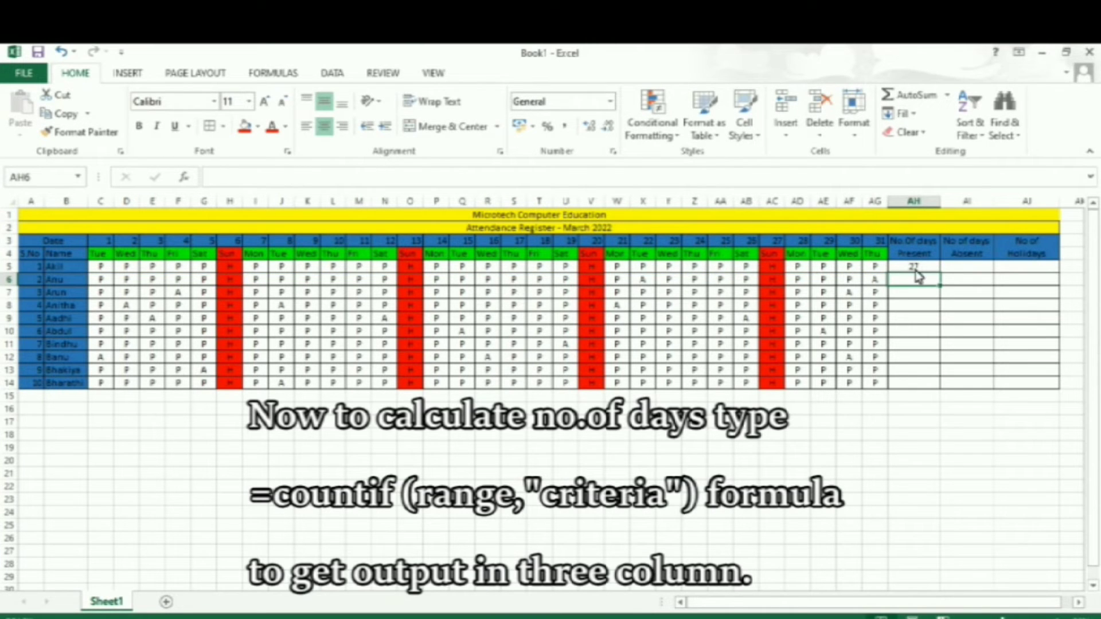
left_click(914, 267)
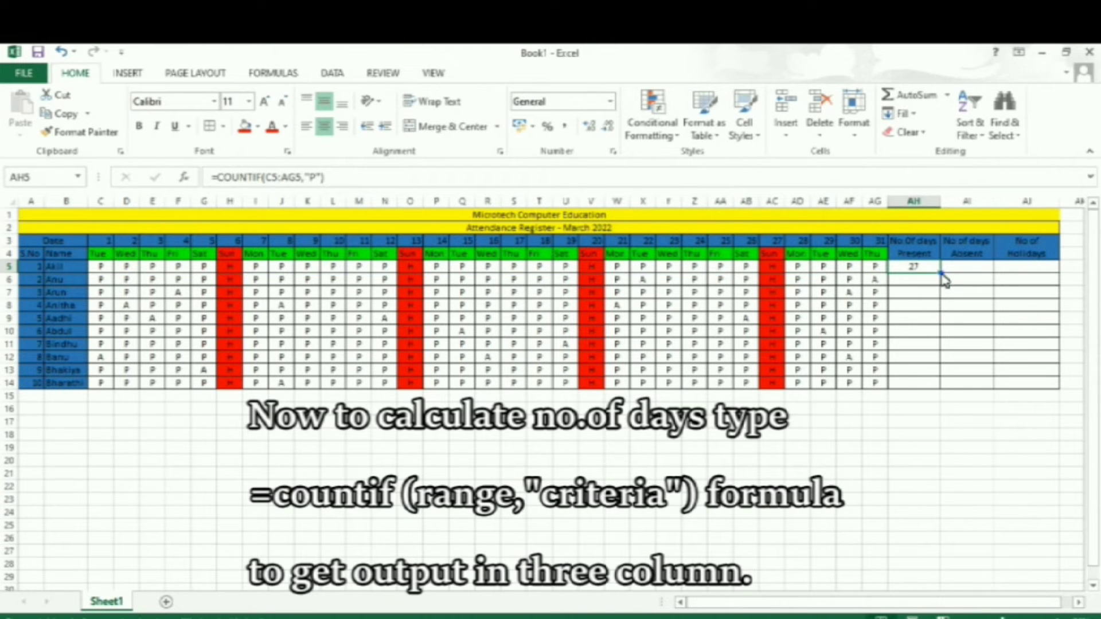
double_click(941, 275)
Count the days absent with =COUNTIF(C5:AG5,"A") in AI5 and fill the formula down to AI14.
left_click(964, 271)
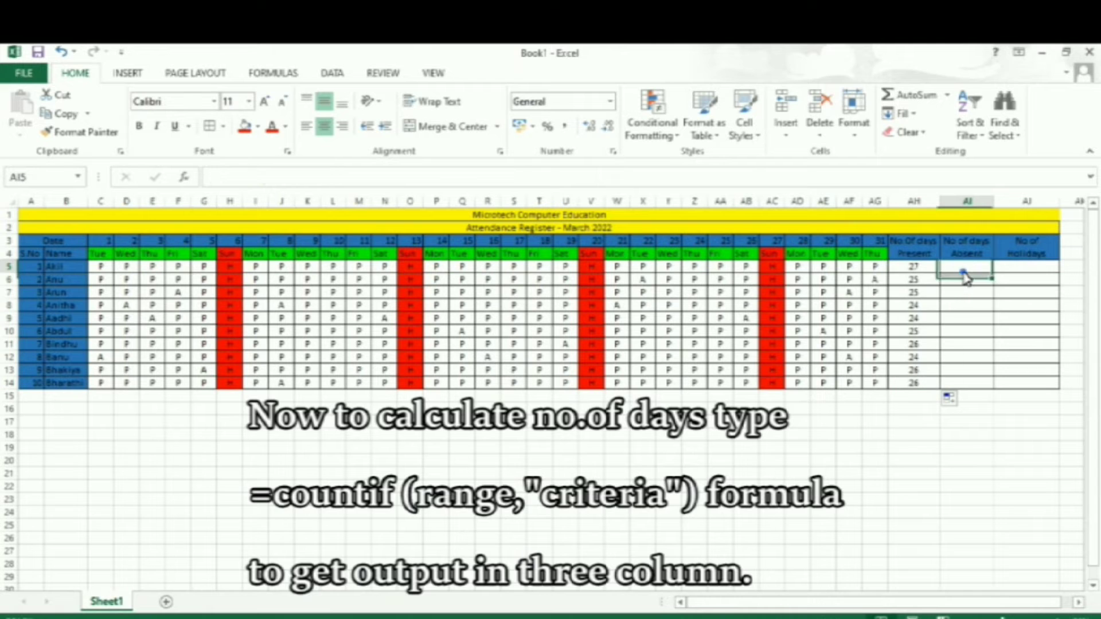
type("=")
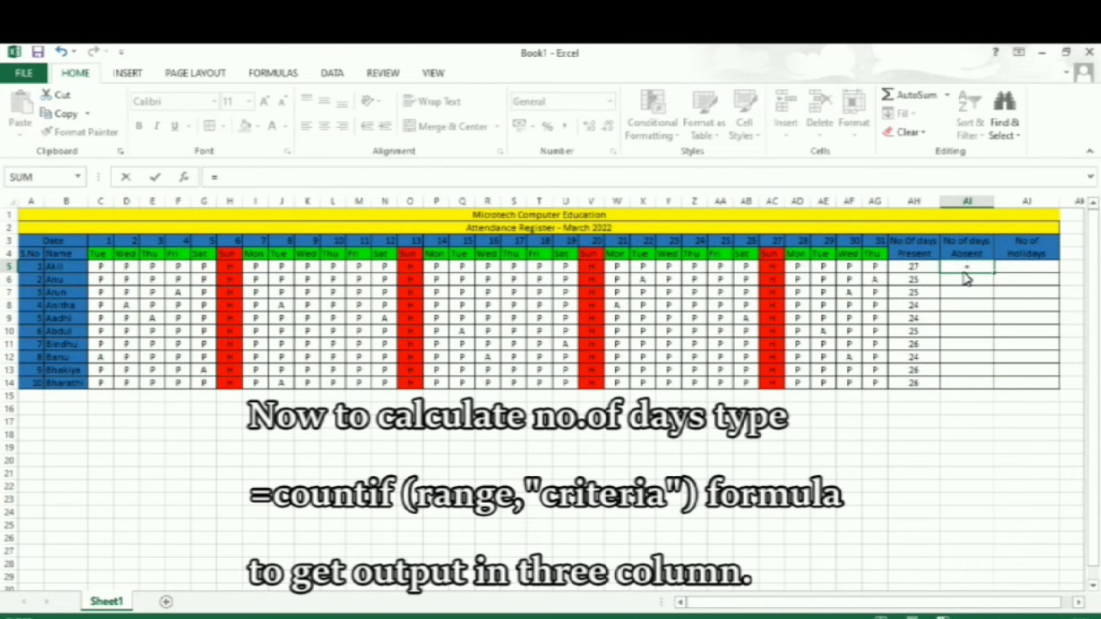
type("Countif")
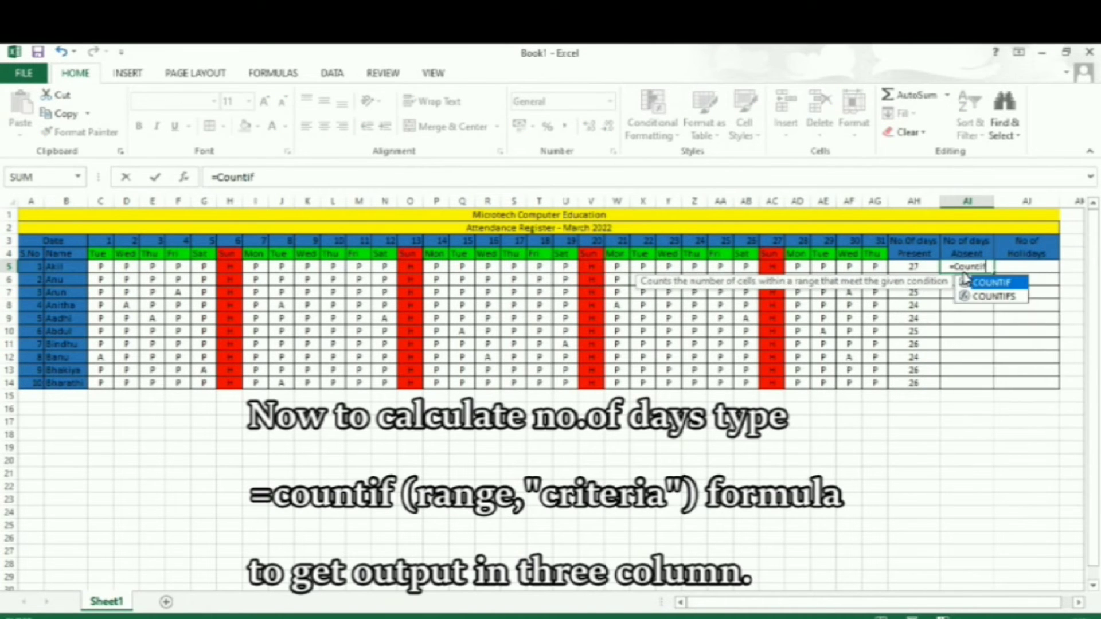
type("(")
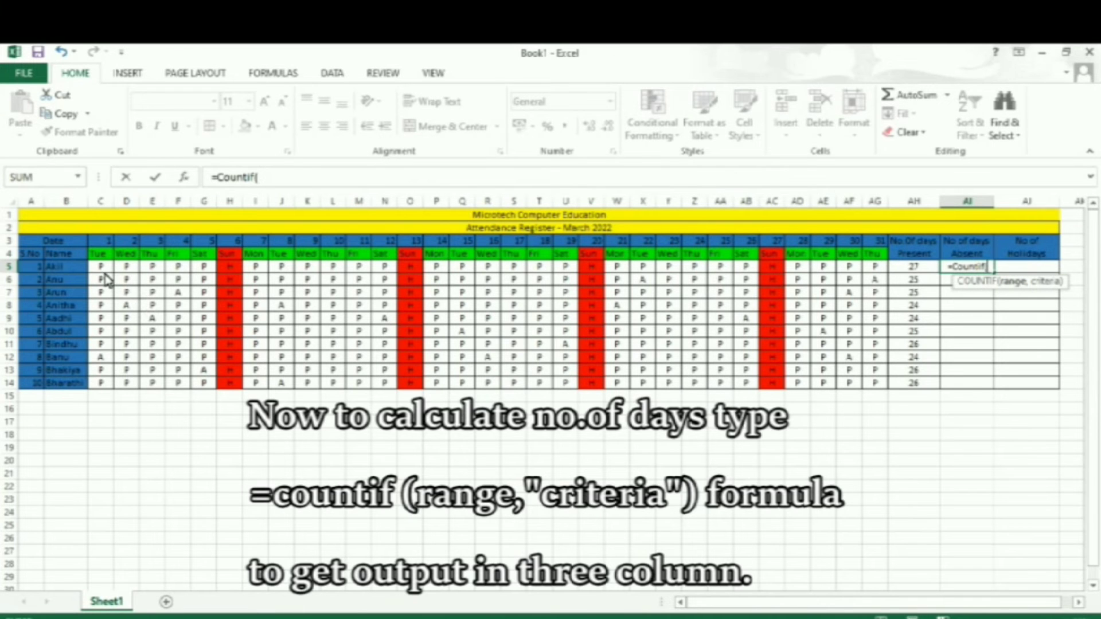
left_click_drag(102, 267, 870, 271)
type(",\"A\")")
key("Return")
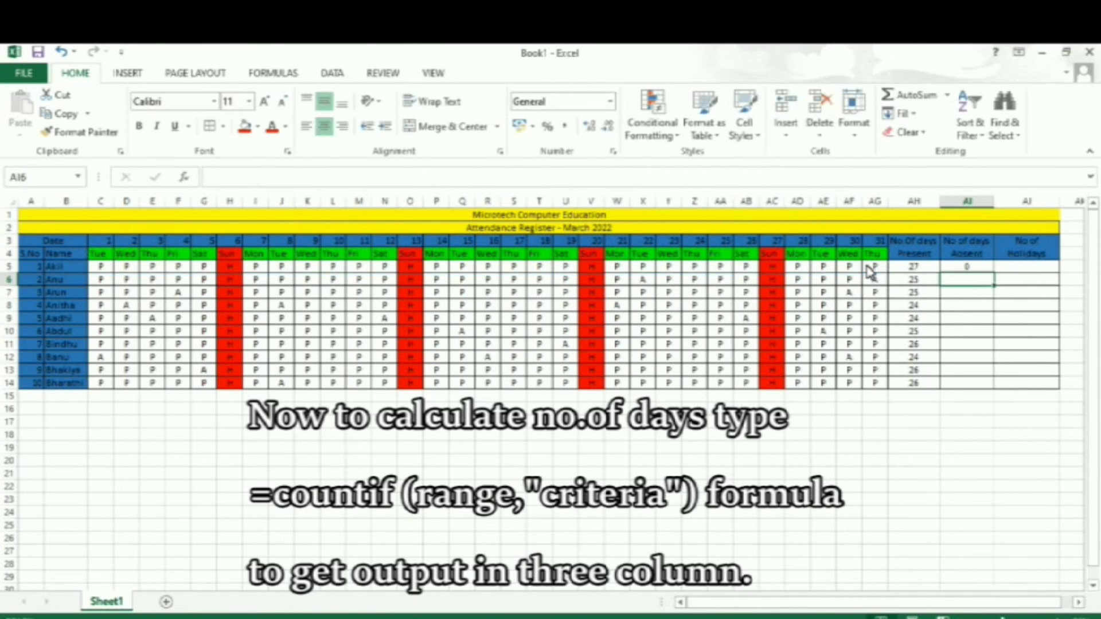
left_click(985, 269)
double_click(993, 273)
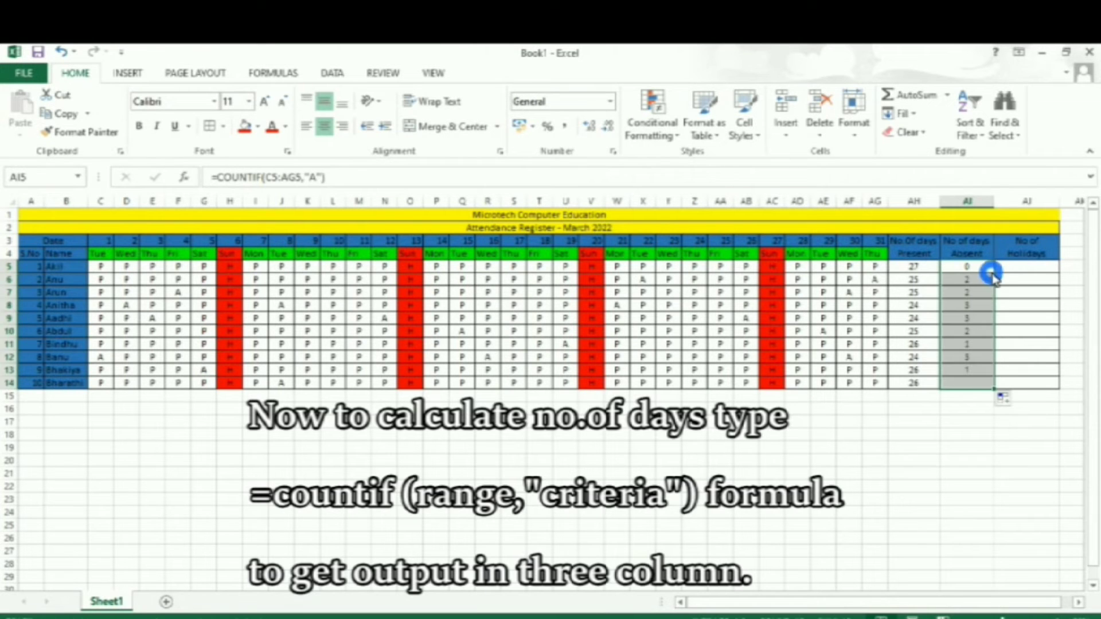
Count the holidays with =COUNTIF(C5:AG5,"H") in AJ5 and fill the formula down to AJ14.
left_click(1025, 270)
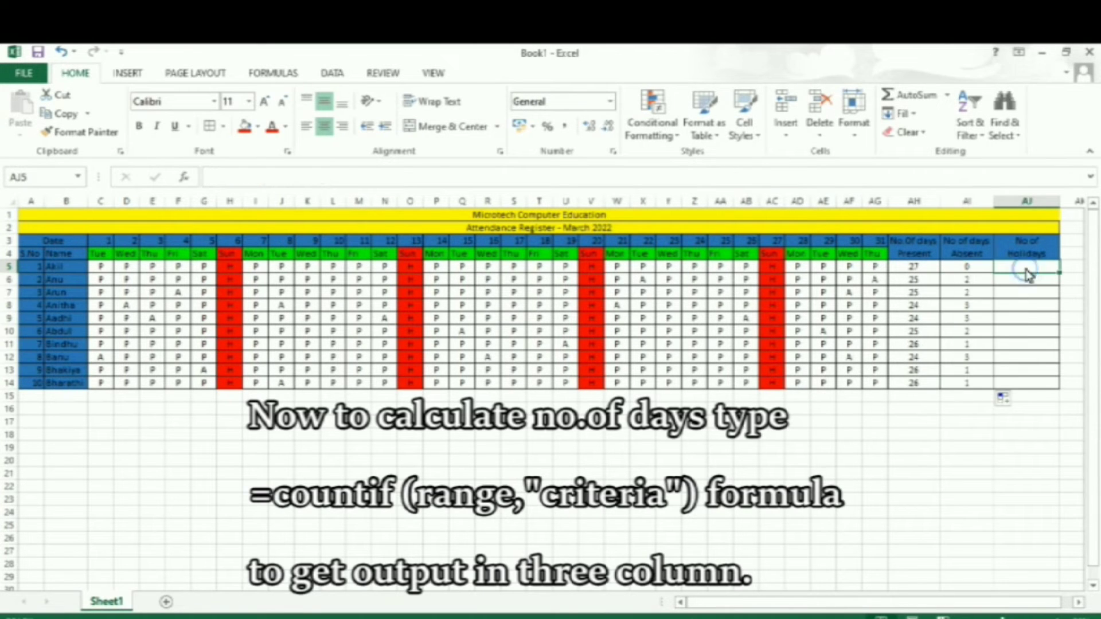
type("=")
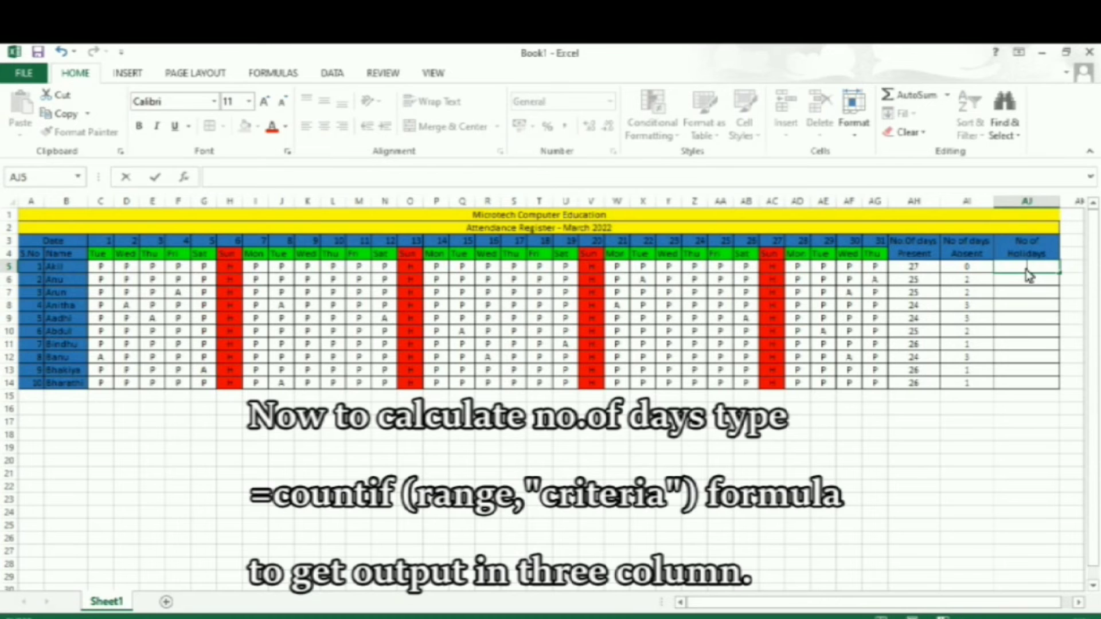
type("=Coun")
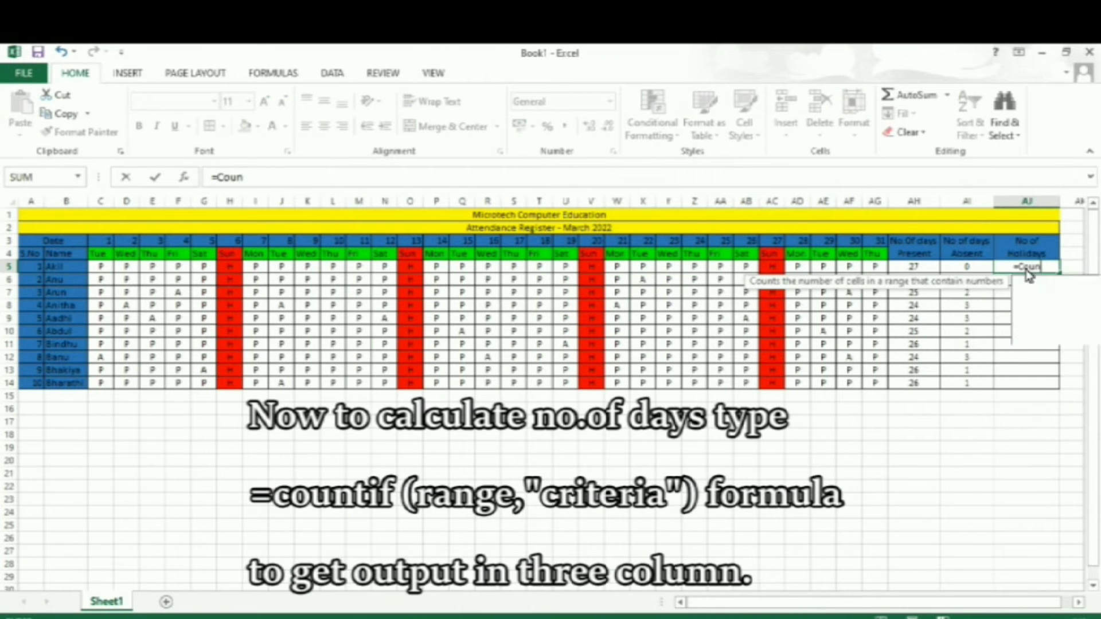
type("tif")
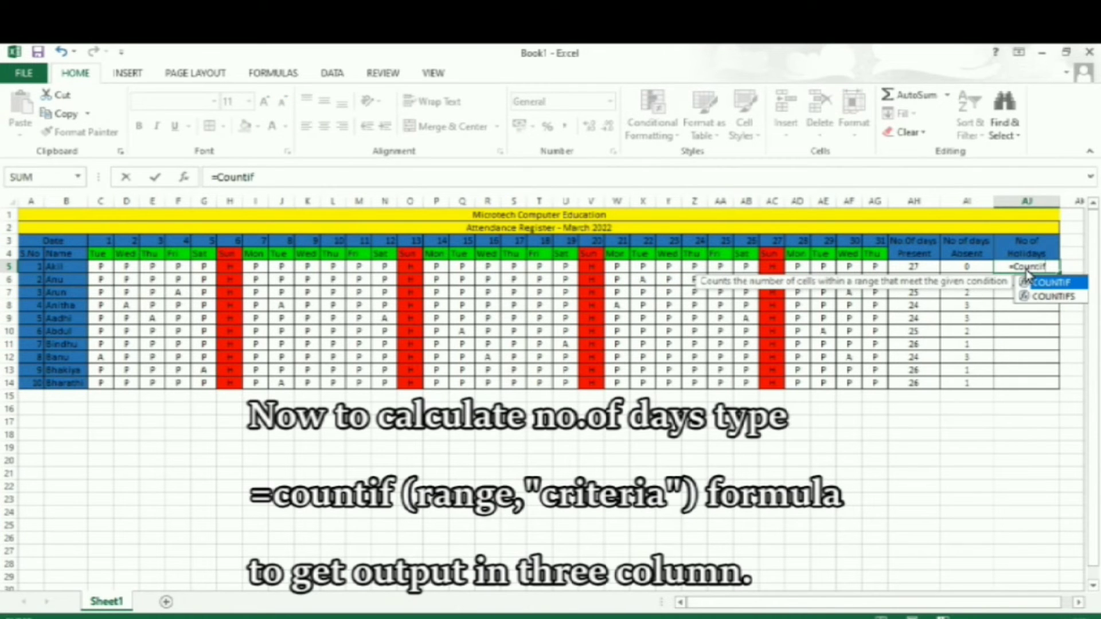
type("(")
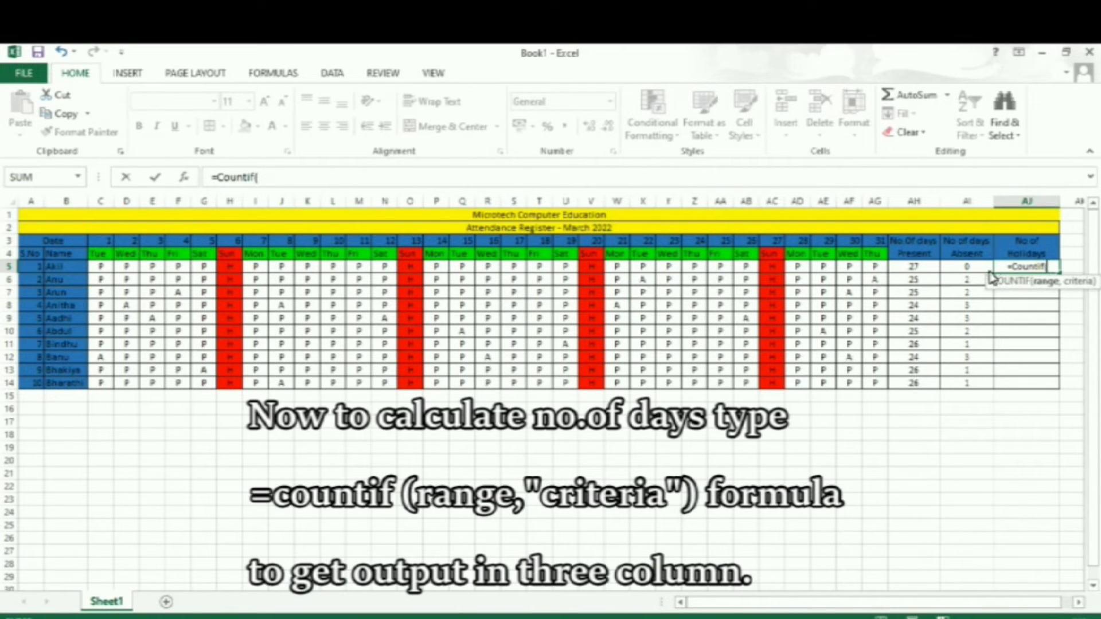
left_click_drag(100, 266, 870, 274)
type(",")
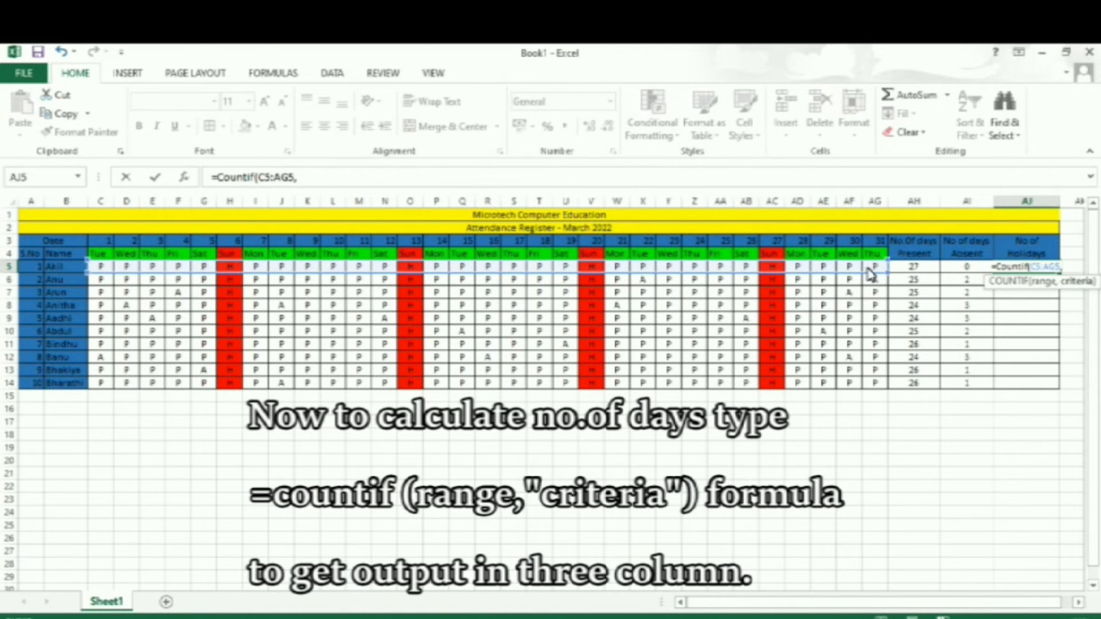
type("\"H\")")
key("Return")
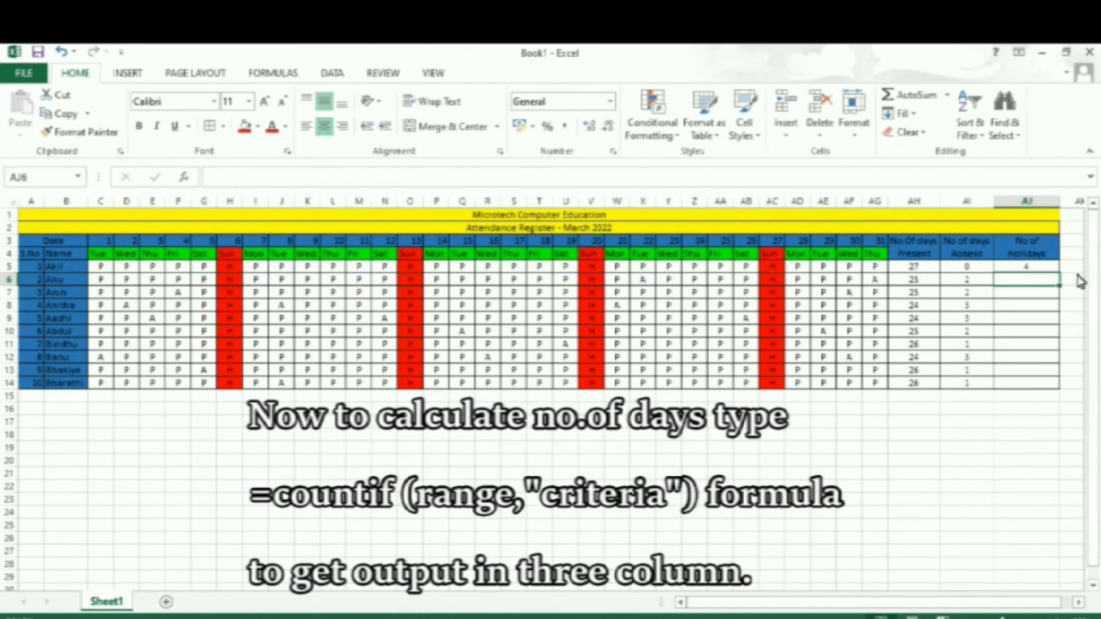
left_click(1045, 268)
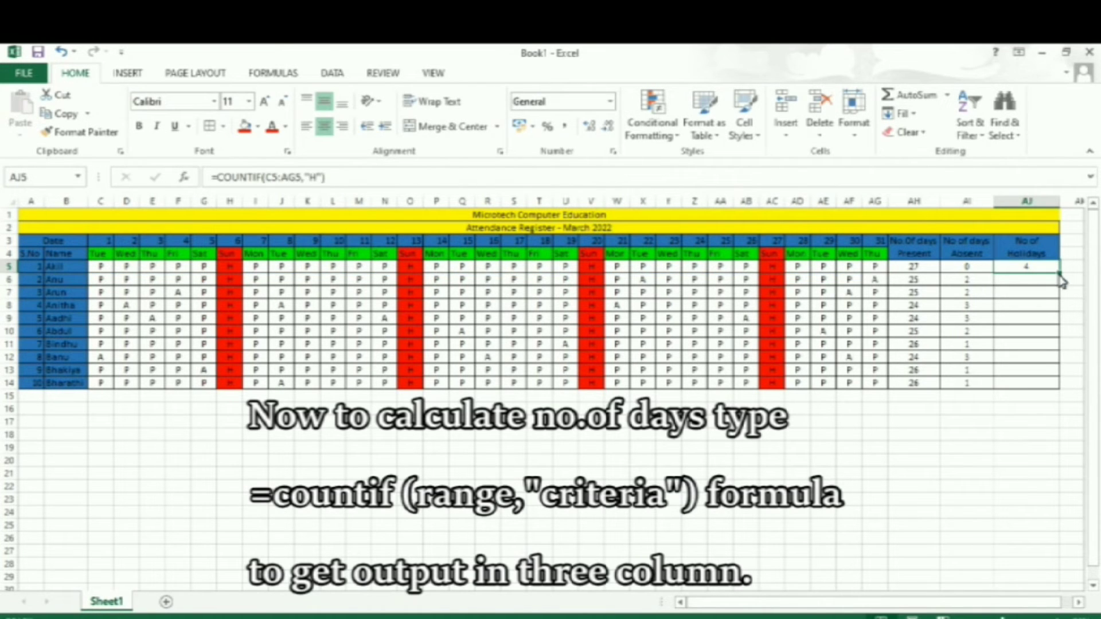
double_click(1059, 276)
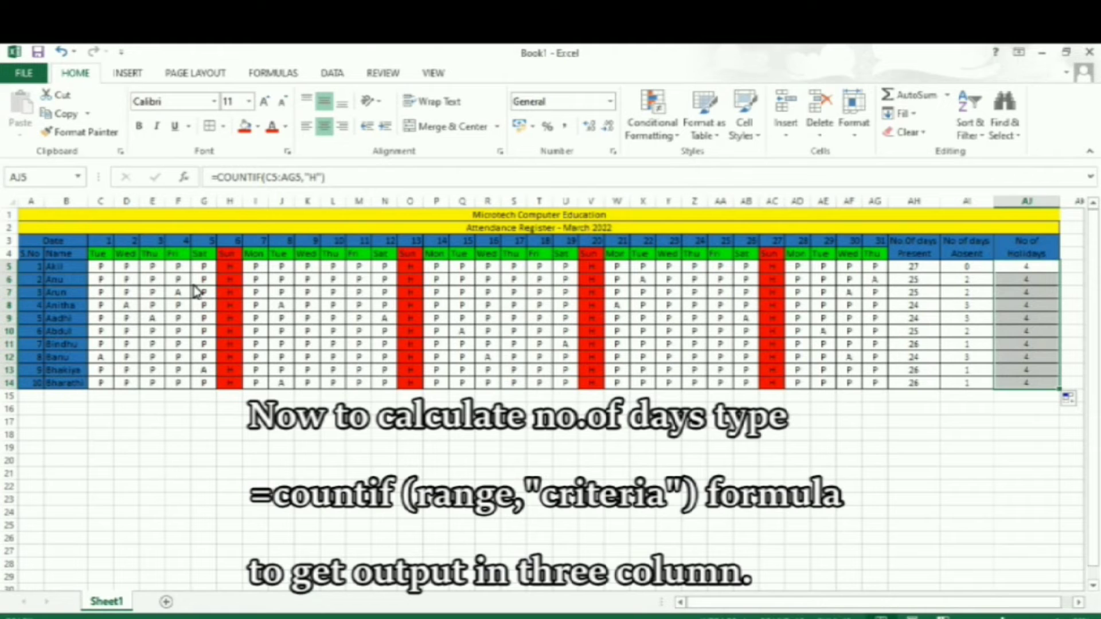
Highlight cells in C5:AG14 containing the text A using conditional formatting with Light Red Fill with Dark Red Text.
left_click_drag(99, 271, 874, 390)
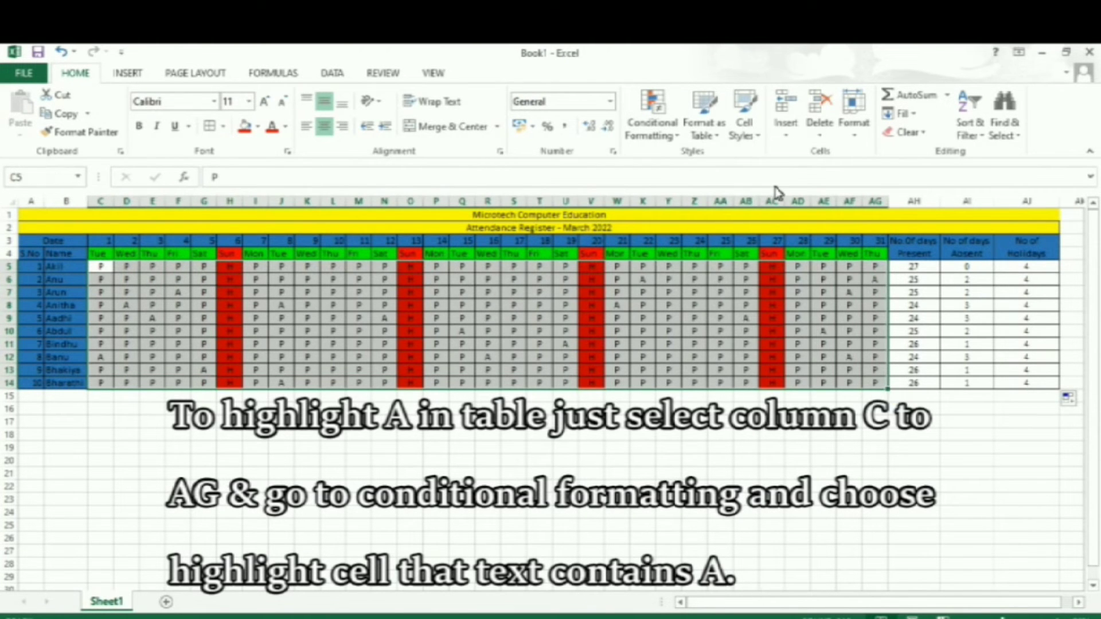
left_click(649, 123)
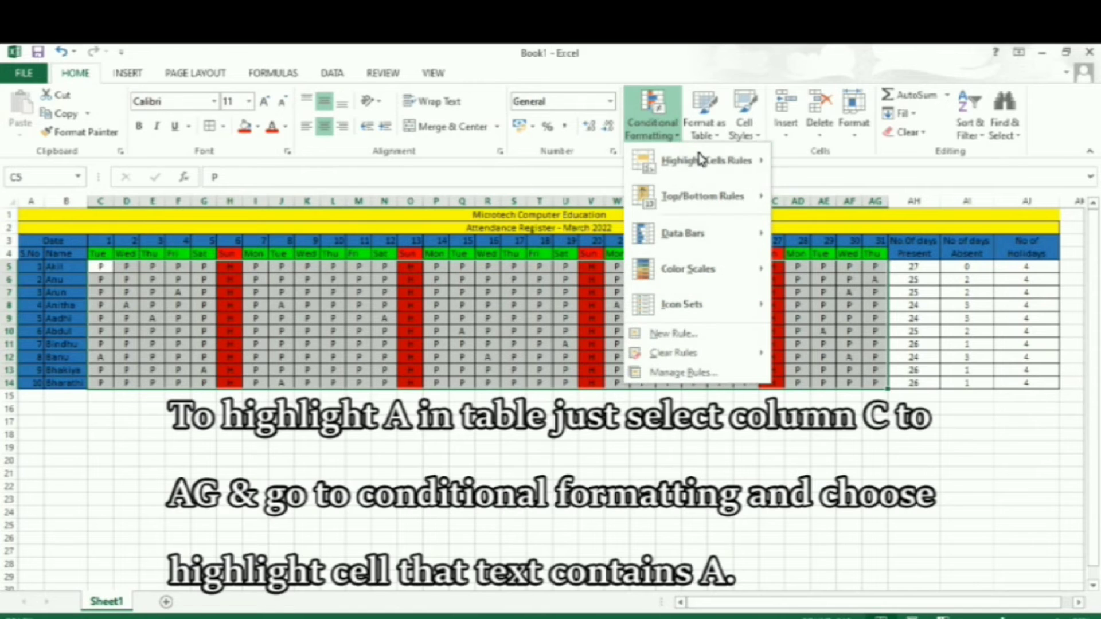
mouse_move(705, 160)
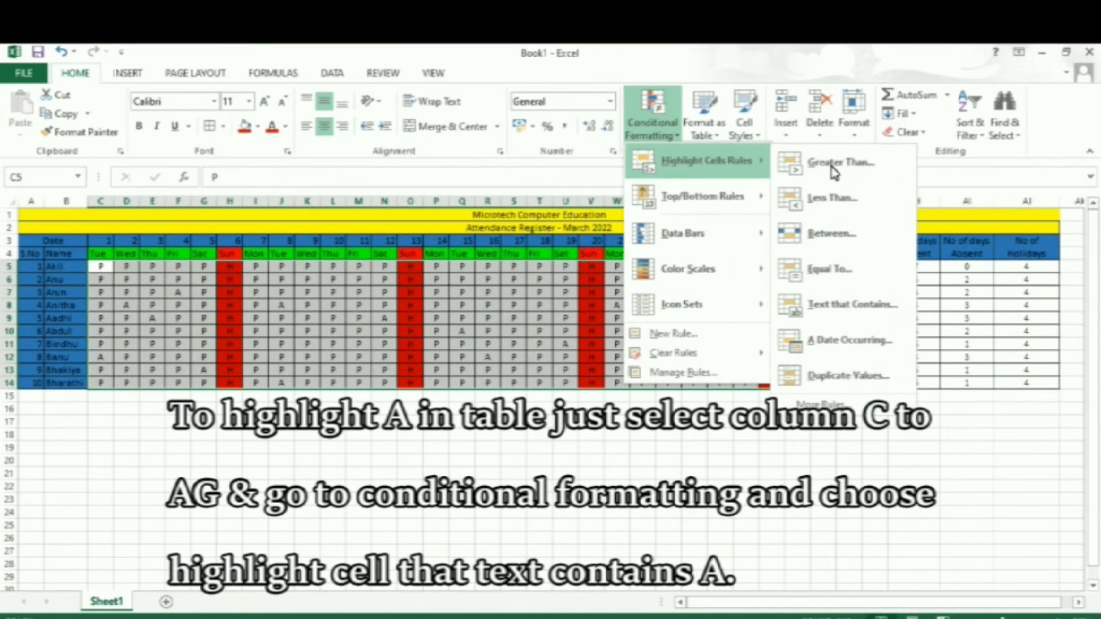
left_click(838, 305)
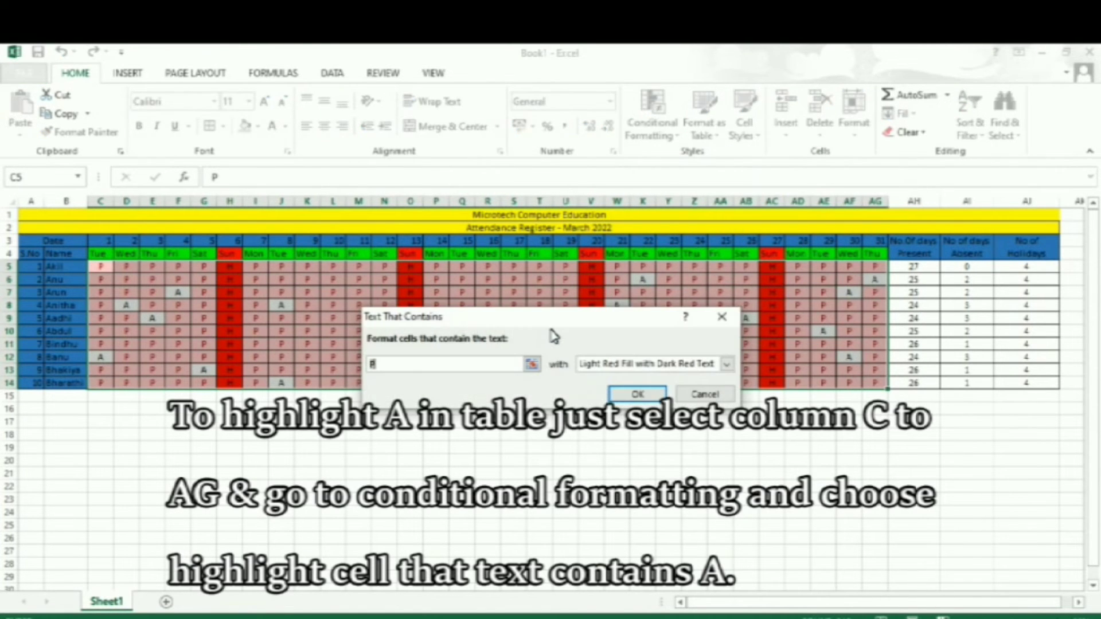
type("A")
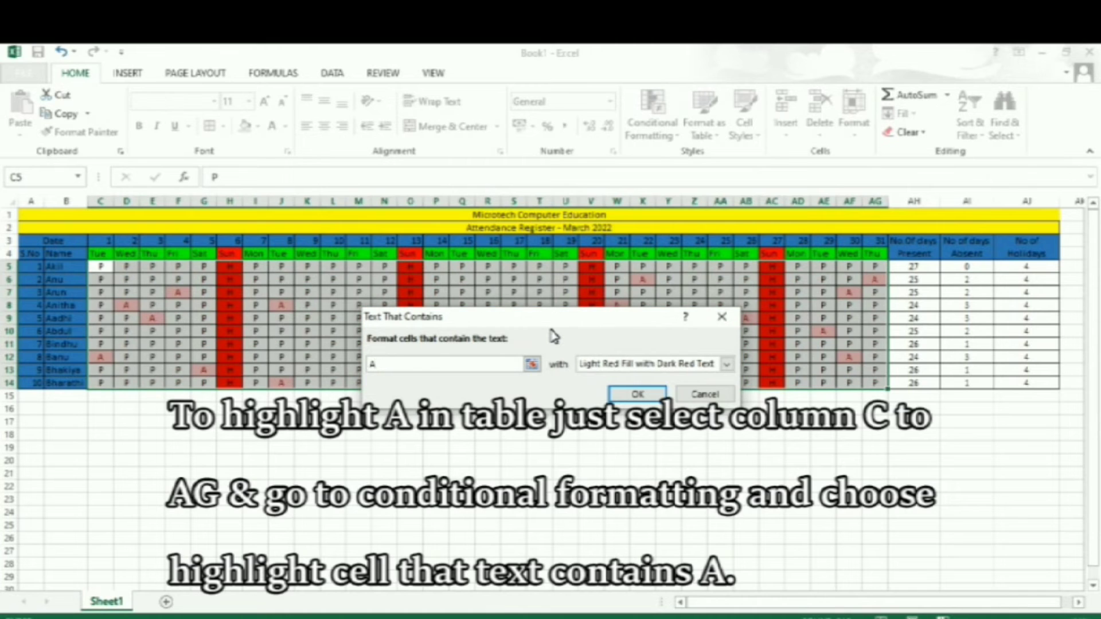
left_click(638, 394)
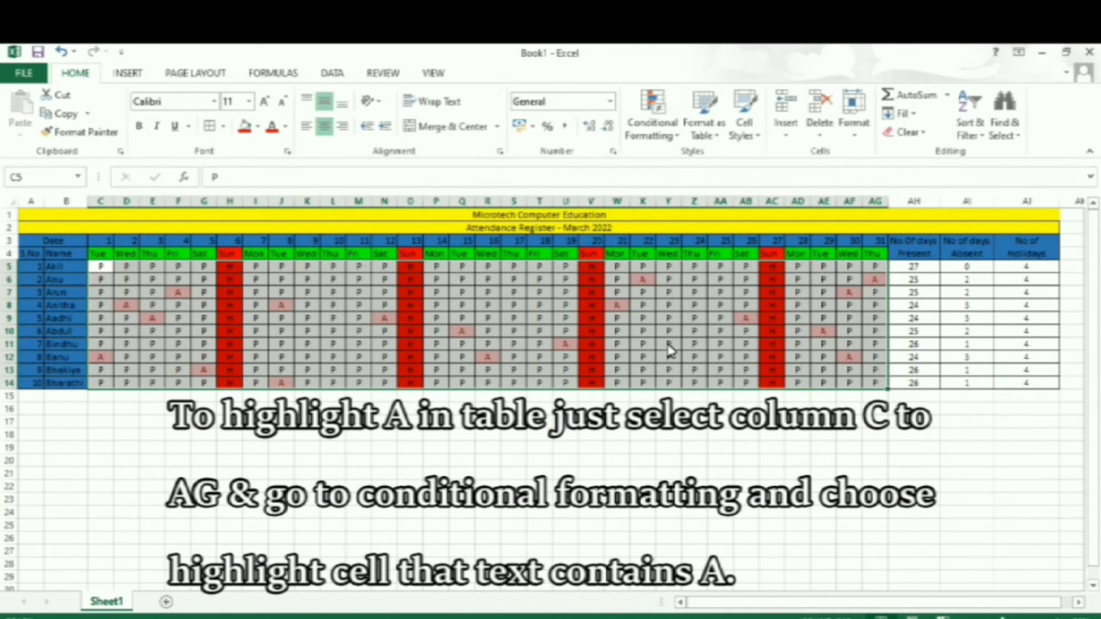
left_click(359, 460)
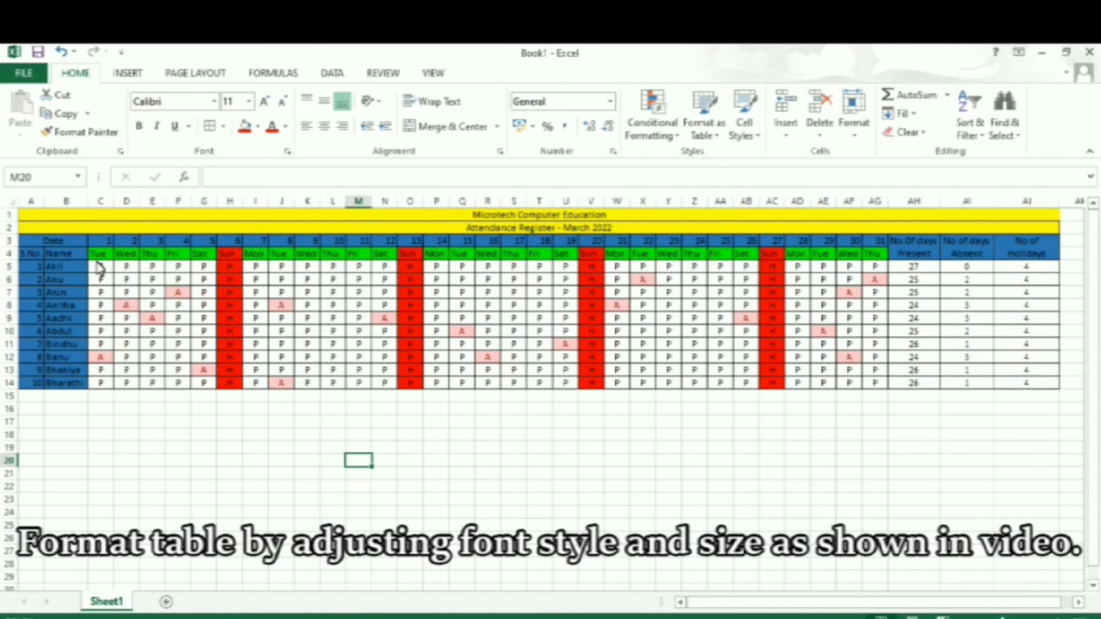
Set the font of the whole register, A1 to AJ14, to Times New Roman at size 12.
left_click_drag(117, 221, 150, 386)
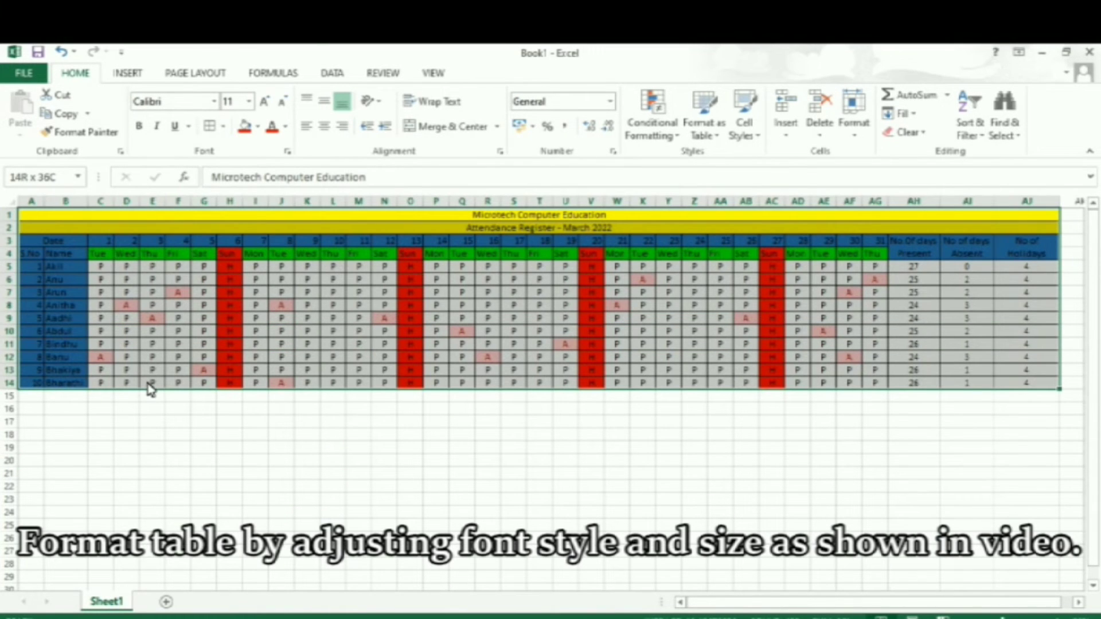
left_click(196, 106)
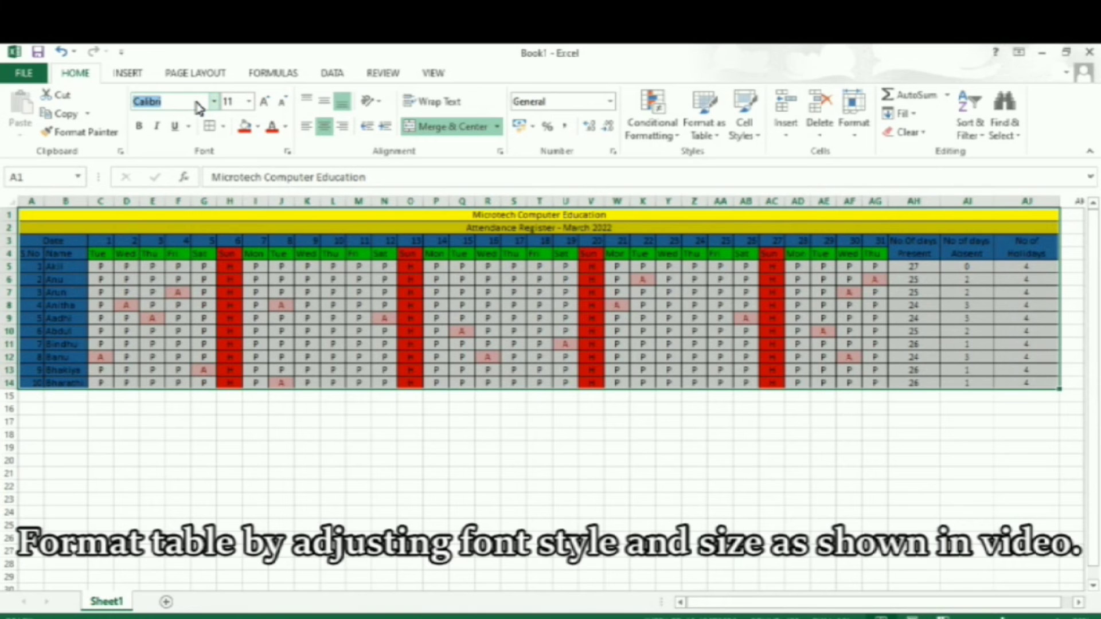
type("Times New Roman")
key("Return")
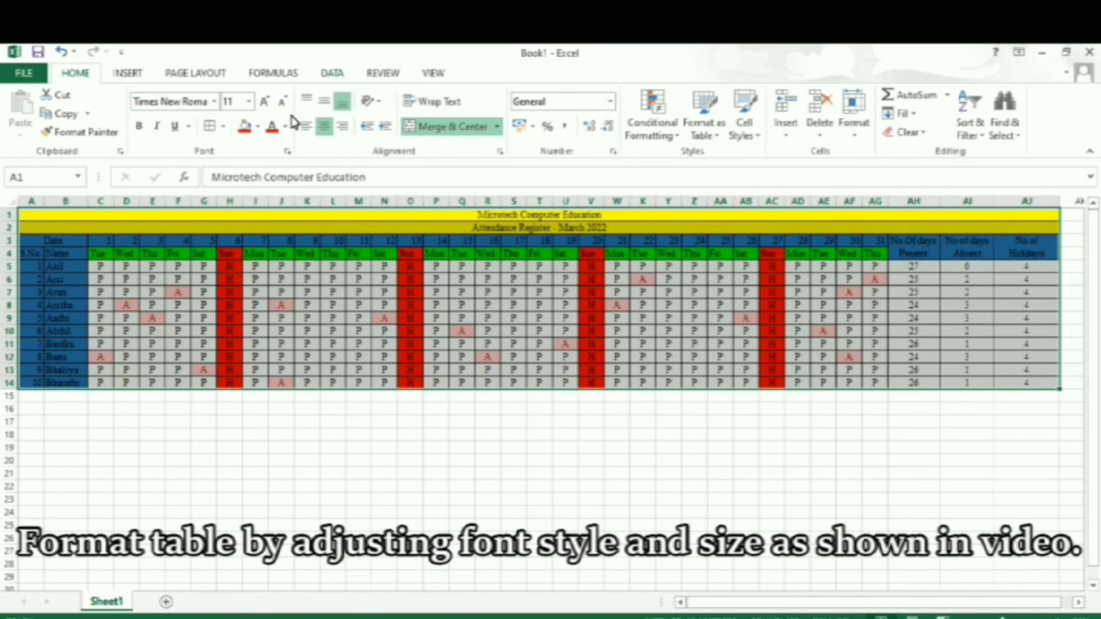
left_click(238, 107)
type("12")
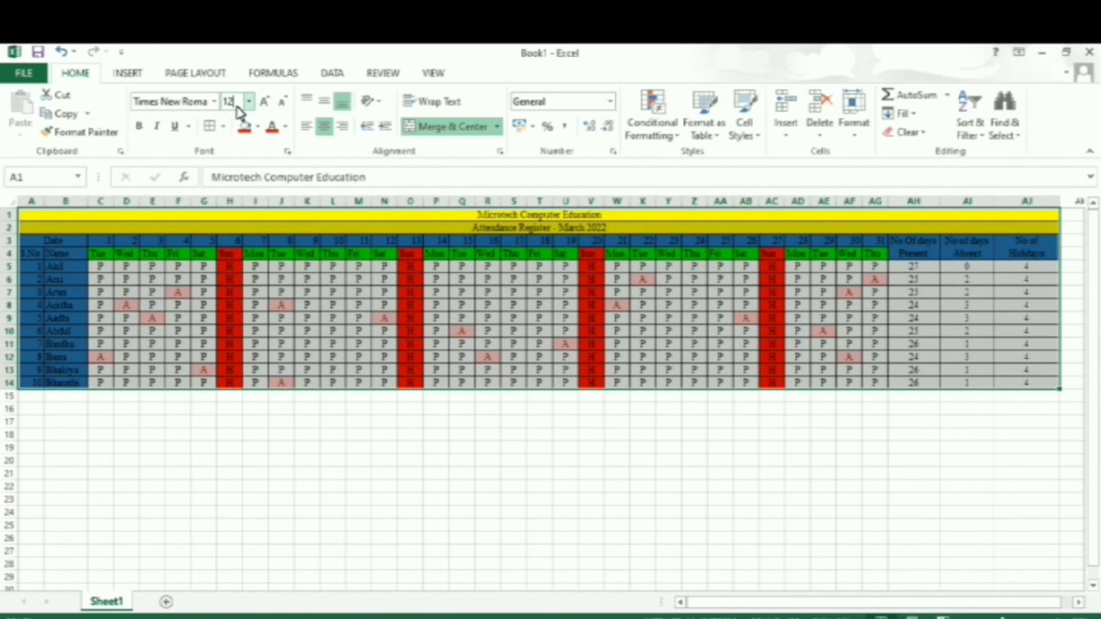
key("Return")
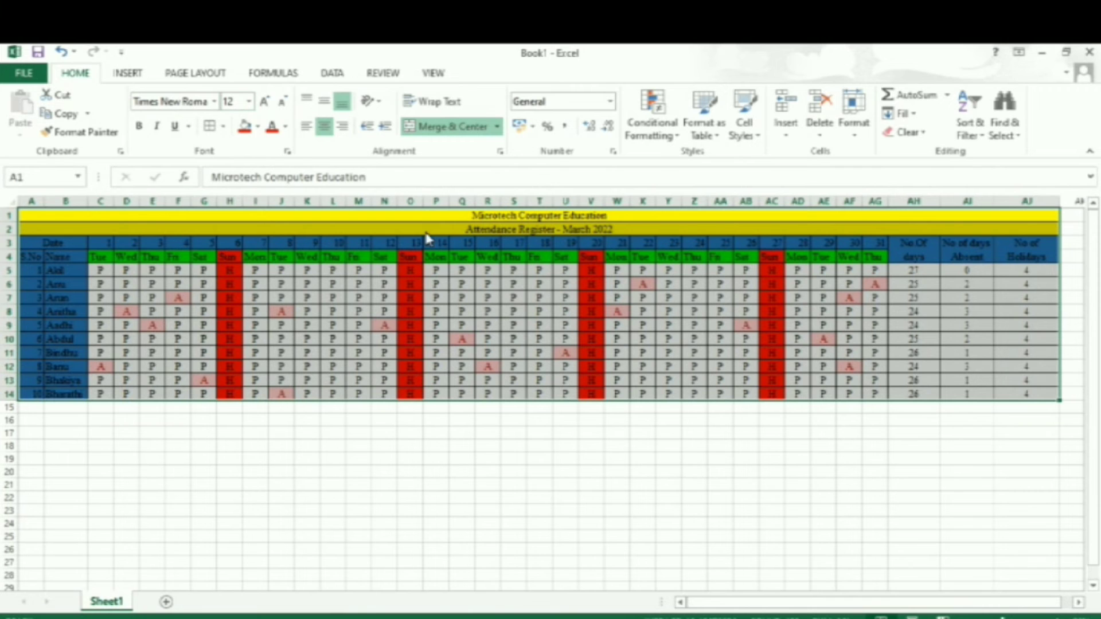
Make the title and header rows 1 to 4 of the register bold.
left_click_drag(539, 221, 543, 244)
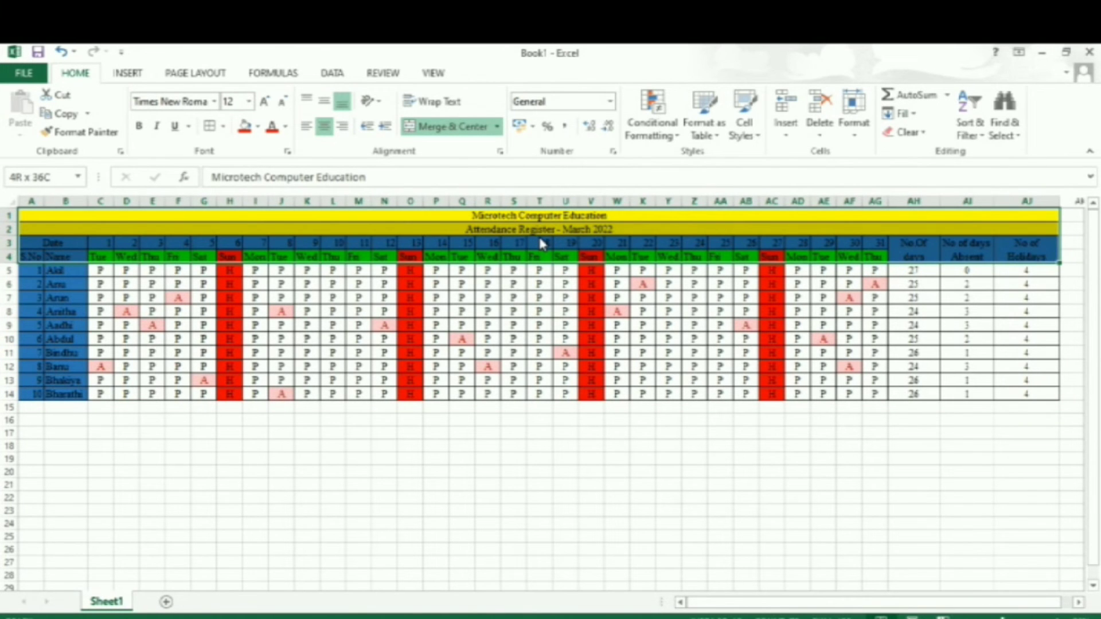
mouse_move(542, 244)
left_mouse_down()
mouse_move(539, 231)
mouse_move(539, 256)
left_mouse_up()
left_click(138, 125)
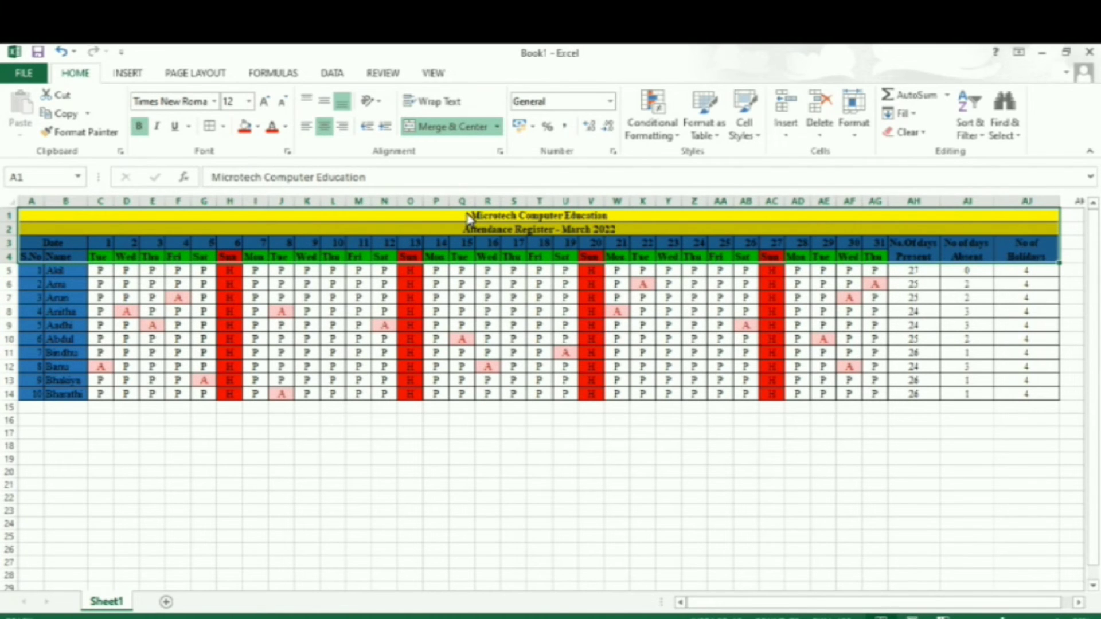
Enlarge the font of the two title rows, 1 and 2, to size 20.
left_click(465, 217)
left_click(463, 215)
left_click_drag(463, 216, 464, 229)
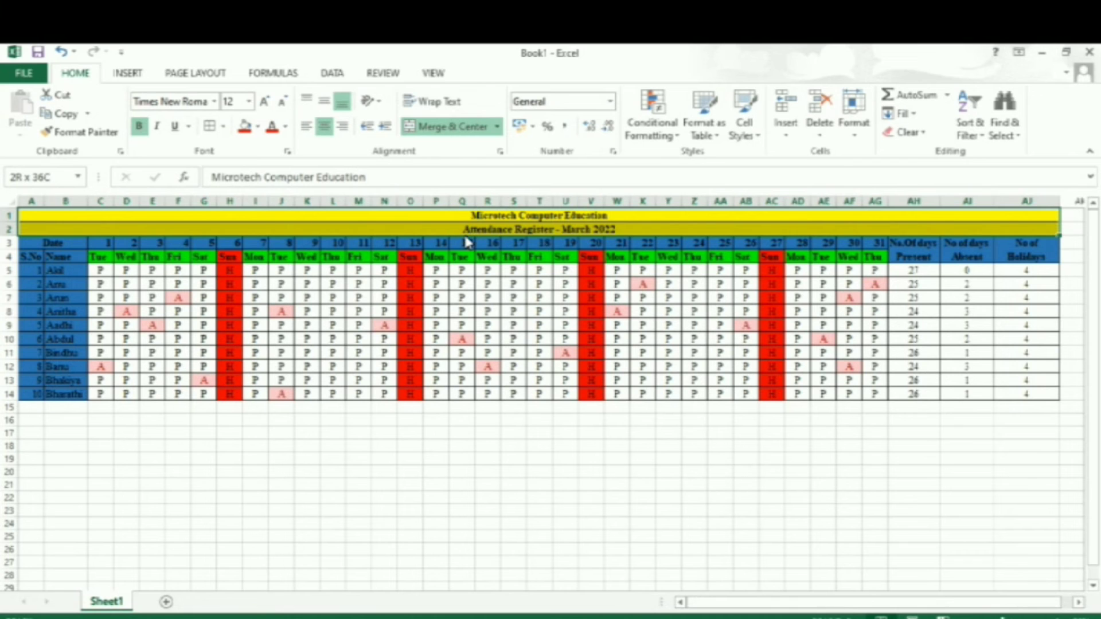
left_click(264, 103)
left_click(264, 103)
left_click(264, 103)
left_click(265, 103)
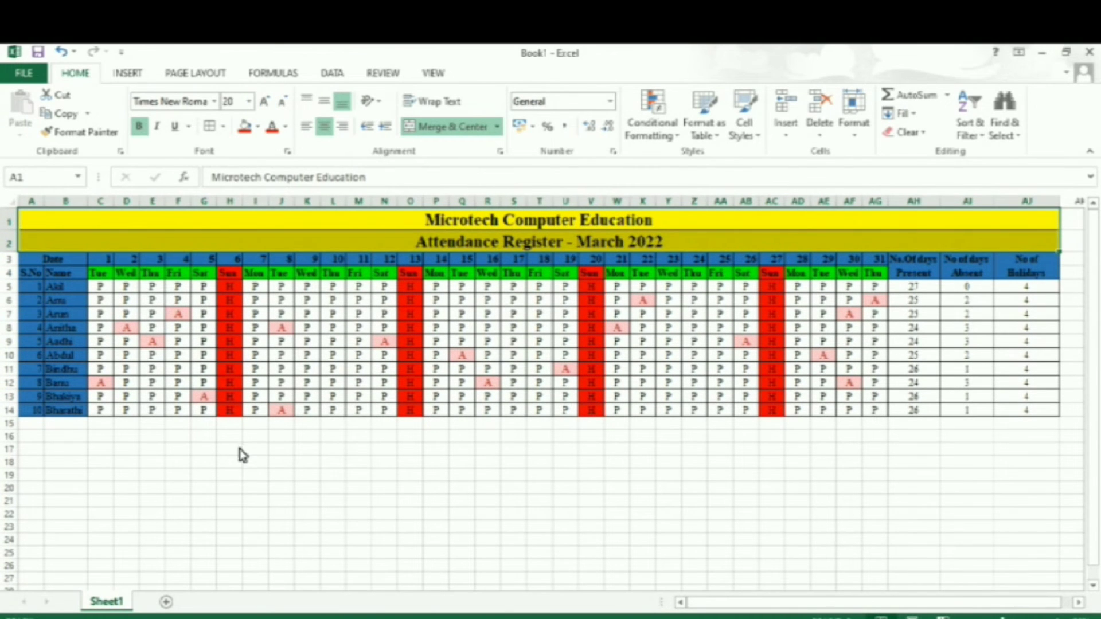
Merge and center F17:H17, F18:H18 and F19:H19 separately below the table as legend label cells.
left_click(179, 452)
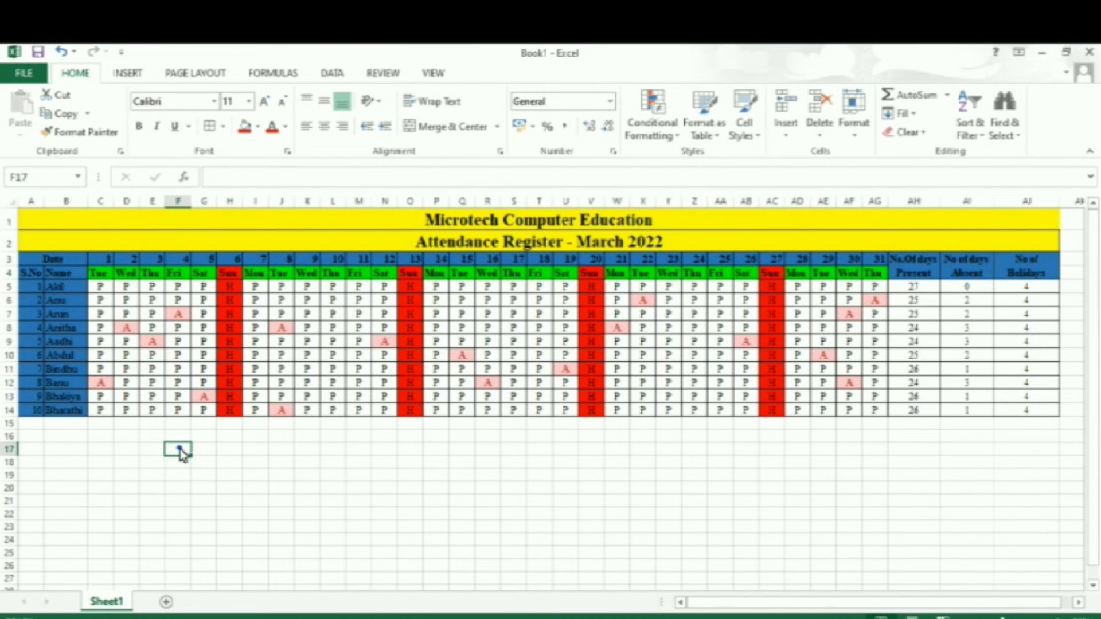
left_click_drag(180, 452, 230, 449)
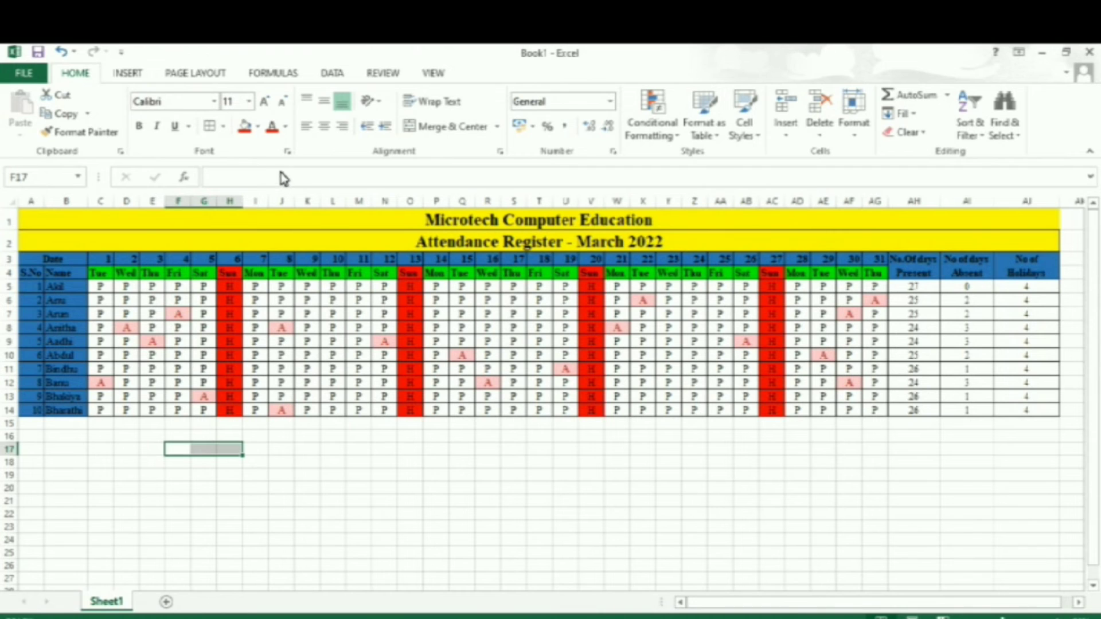
left_click(458, 128)
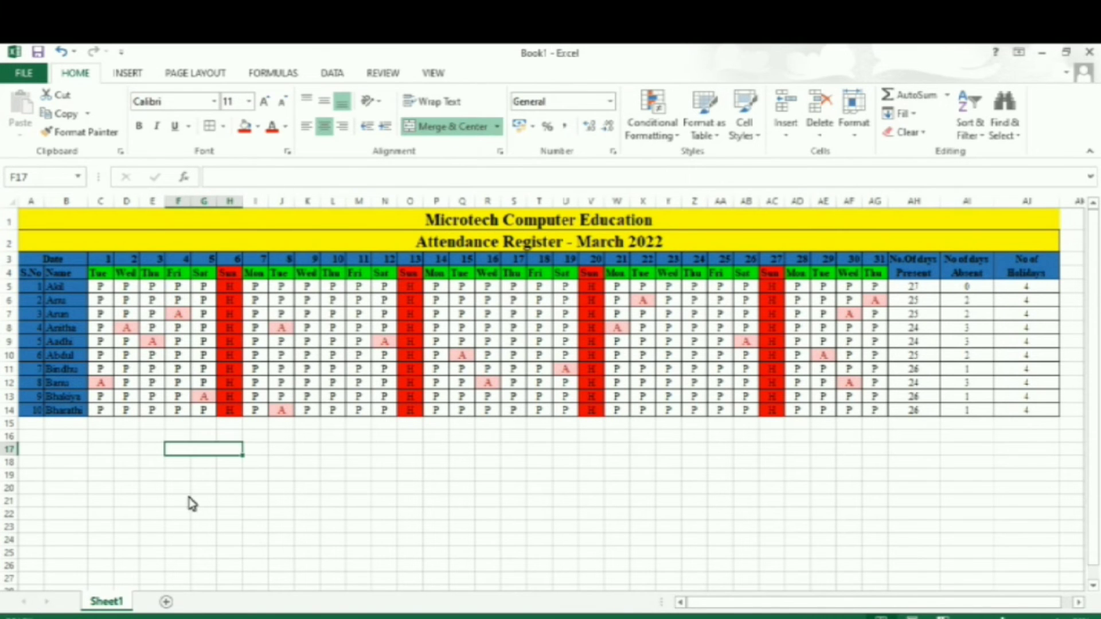
left_click_drag(181, 462, 232, 469)
left_click(441, 126)
left_click_drag(172, 474, 237, 476)
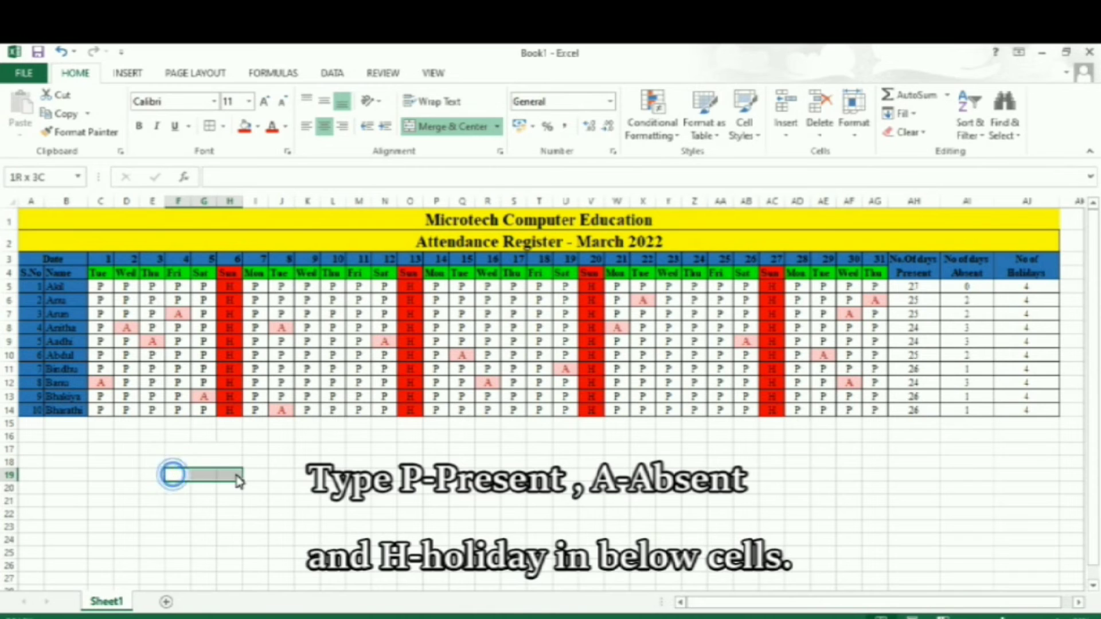
left_click(447, 127)
Enter the legend label "Present" in merged cell F17 with its code P in I17.
left_click(224, 453)
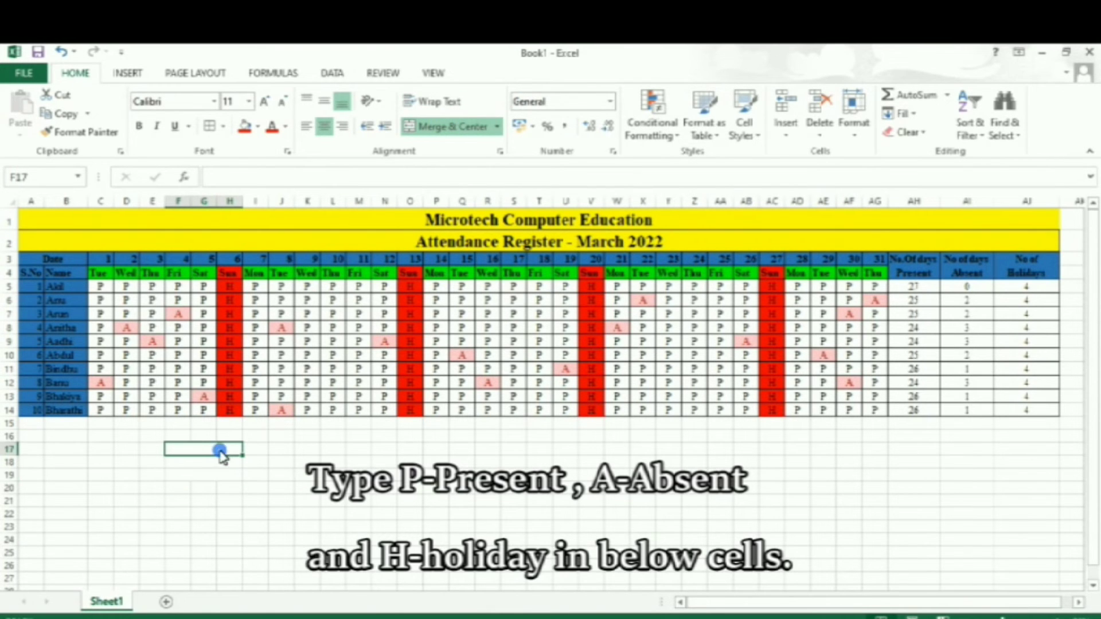
type("Pr")
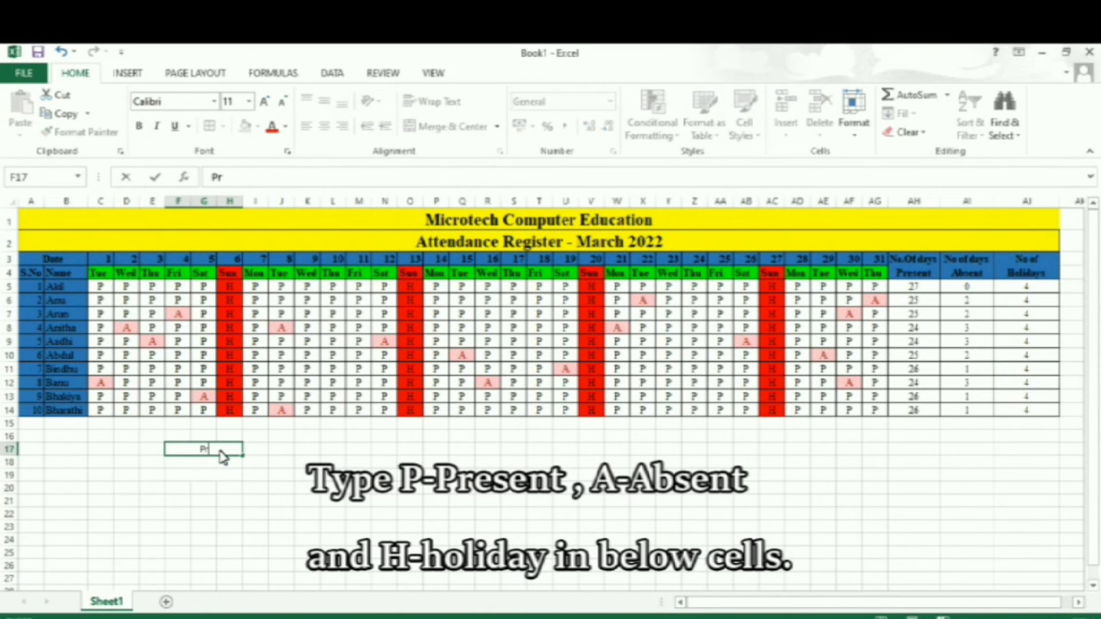
type("esent")
key("Tab")
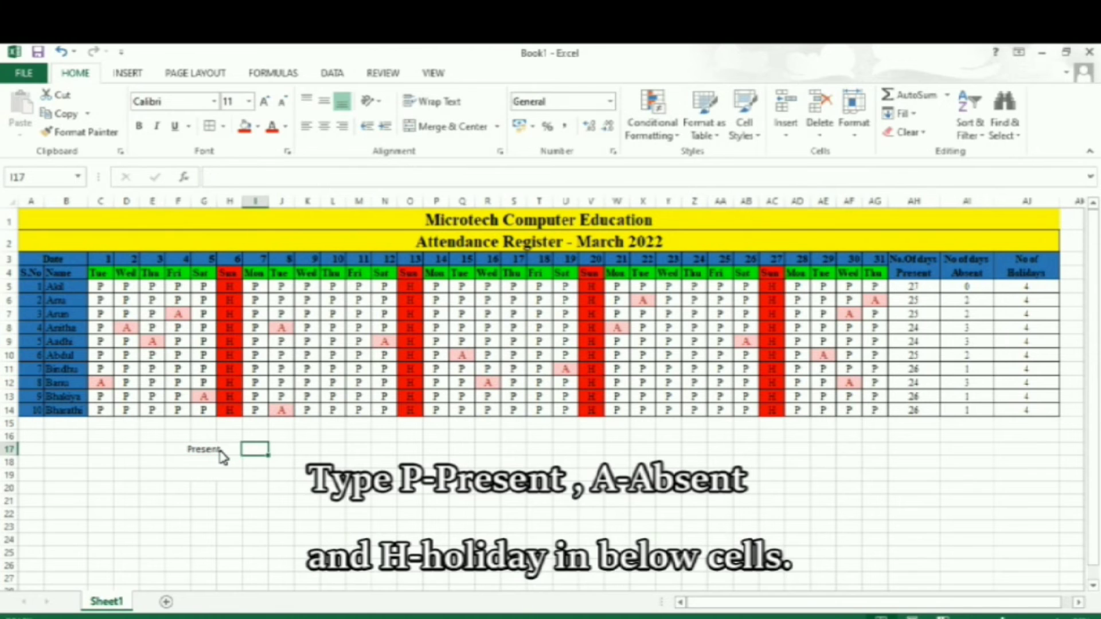
type("P")
key("Return")
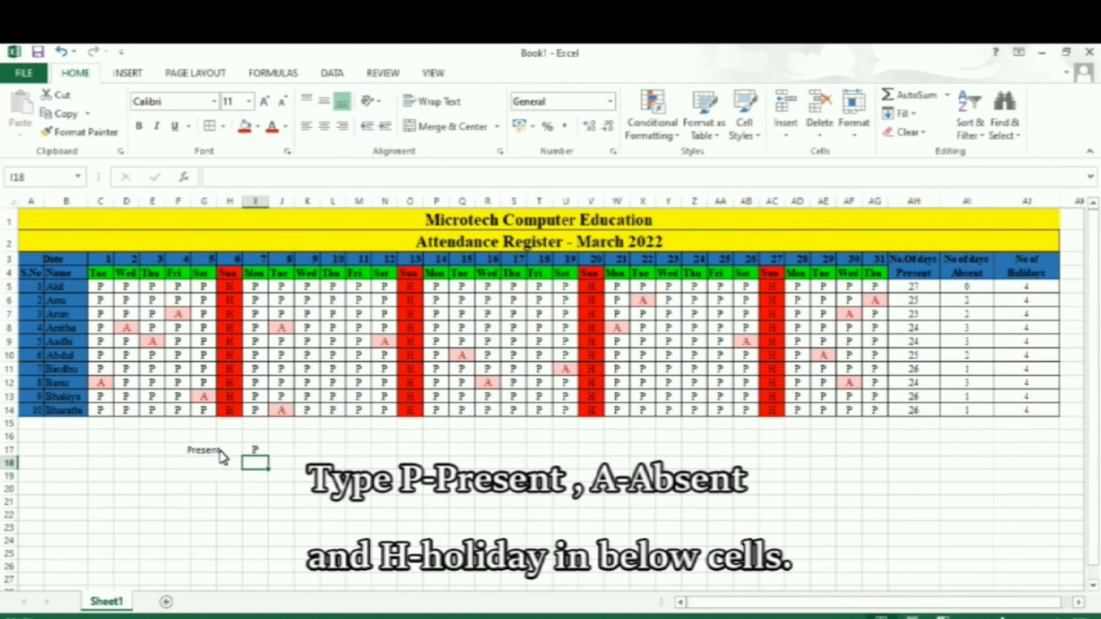
Enter the legend label "Absent" in merged cell F18 with its code A in I18.
left_click(214, 467)
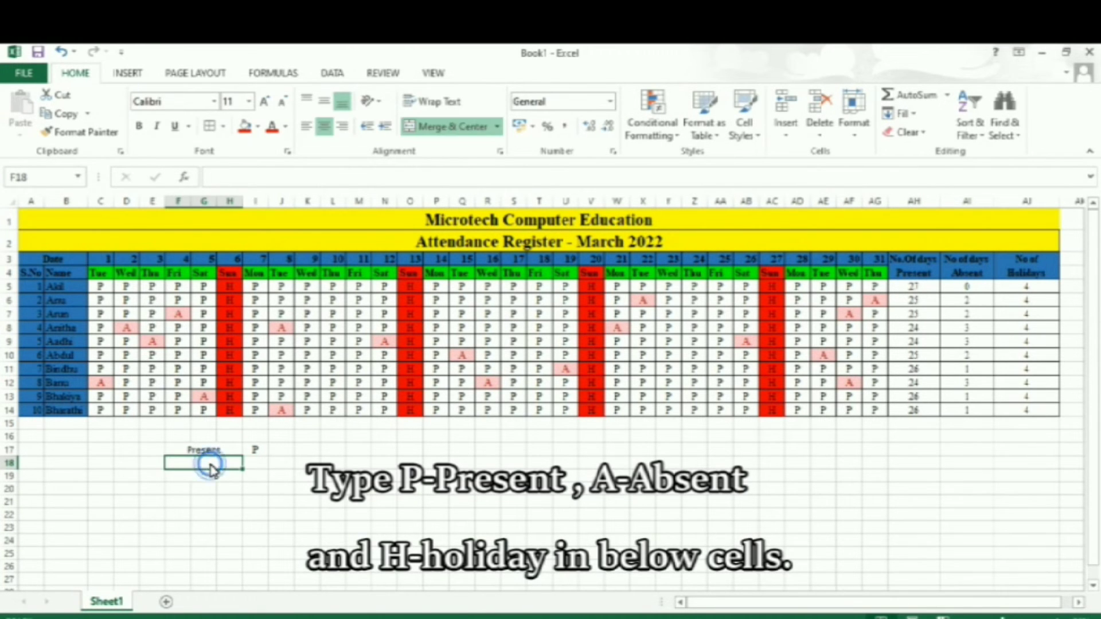
type("Absent")
key("Tab")
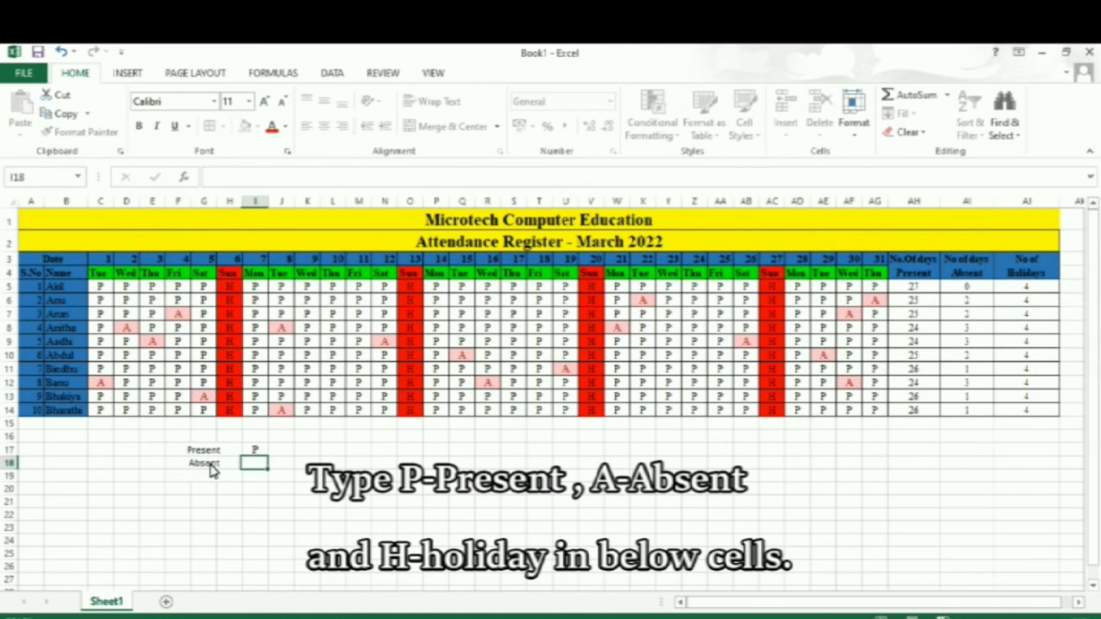
type("A")
key("Return")
left_click(214, 470)
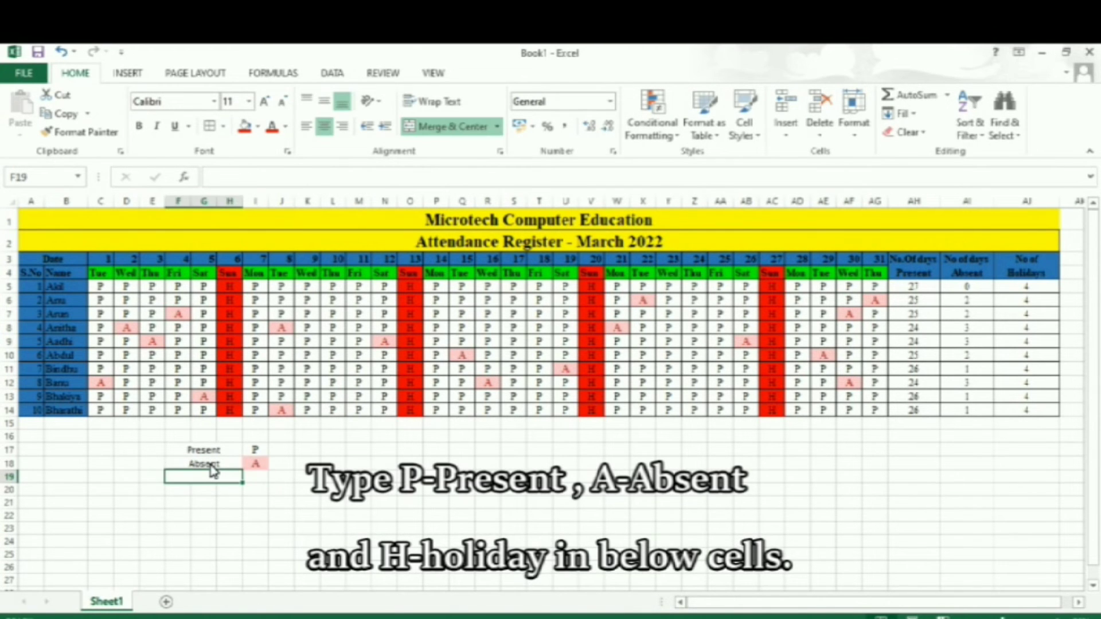
Enter the legend label "Holidays" in merged cell F19 with its code H in I19.
type("H")
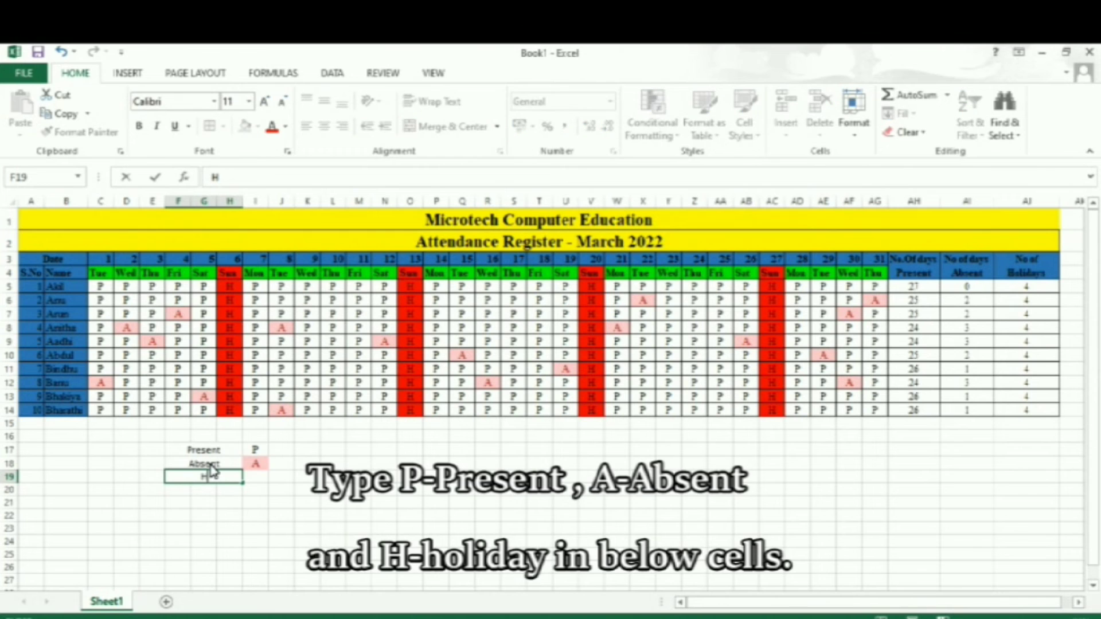
type("olidays")
key("Tab")
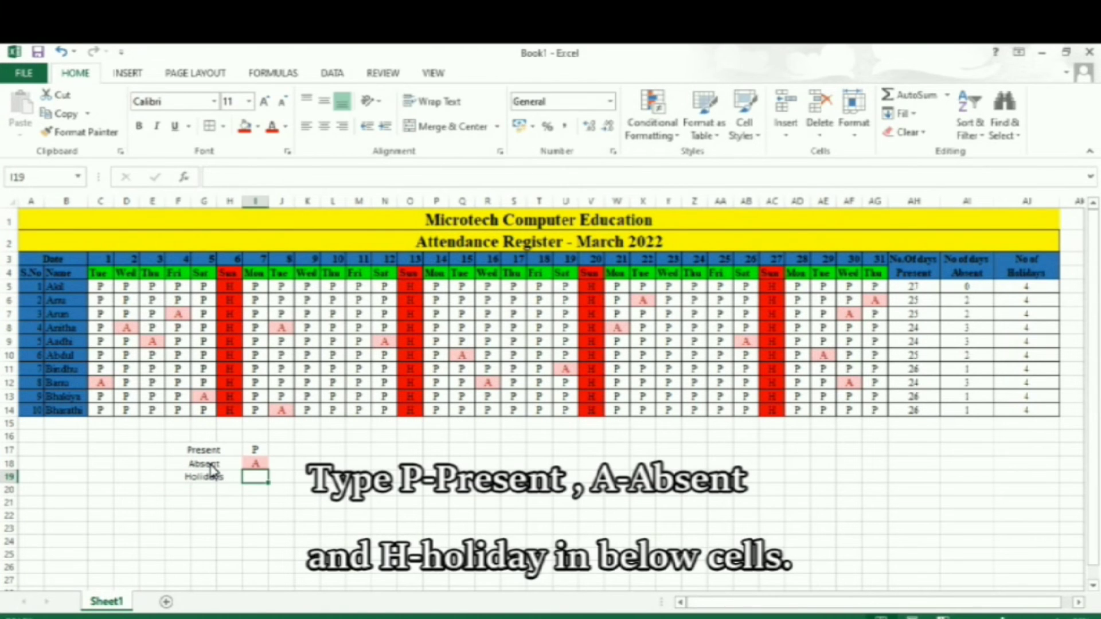
type("H")
Make the legend cells F17:I19 bold and set their font to Times New Roman.
left_click_drag(207, 450, 257, 451)
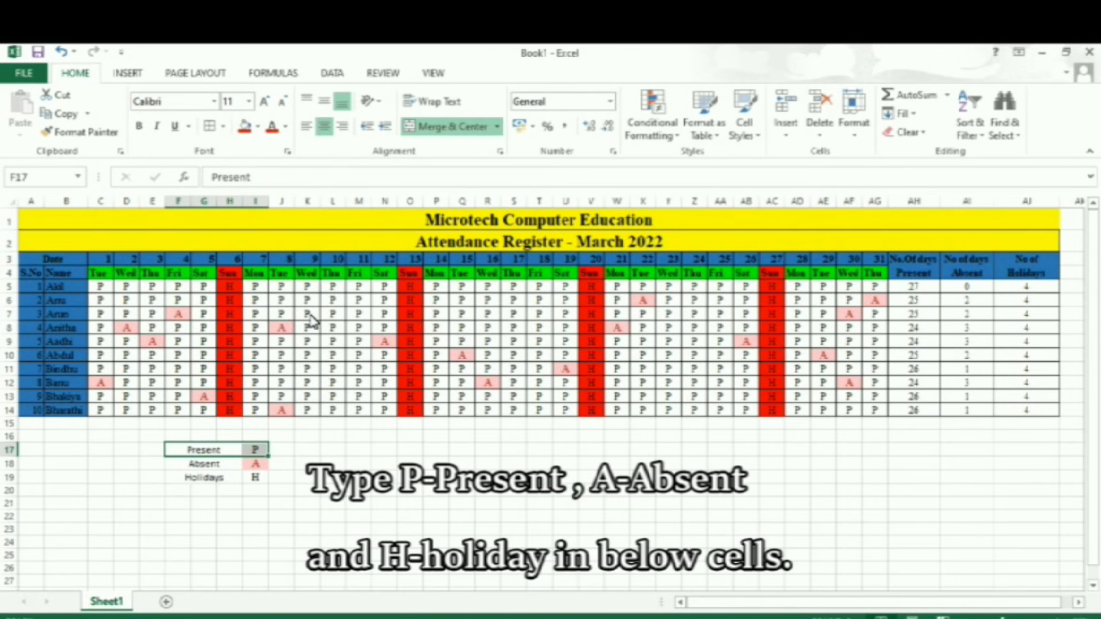
left_click_drag(220, 453, 261, 485)
key("ctrl+b")
left_click(220, 464)
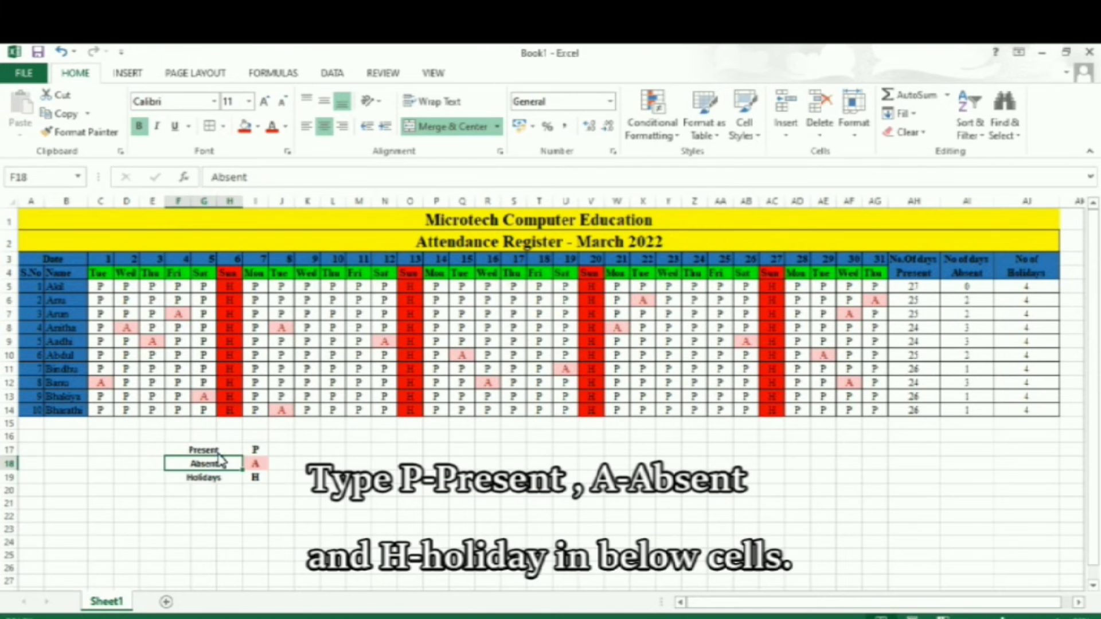
left_click_drag(218, 452, 258, 482)
left_click(187, 106)
type("Times New Roman")
key("Return")
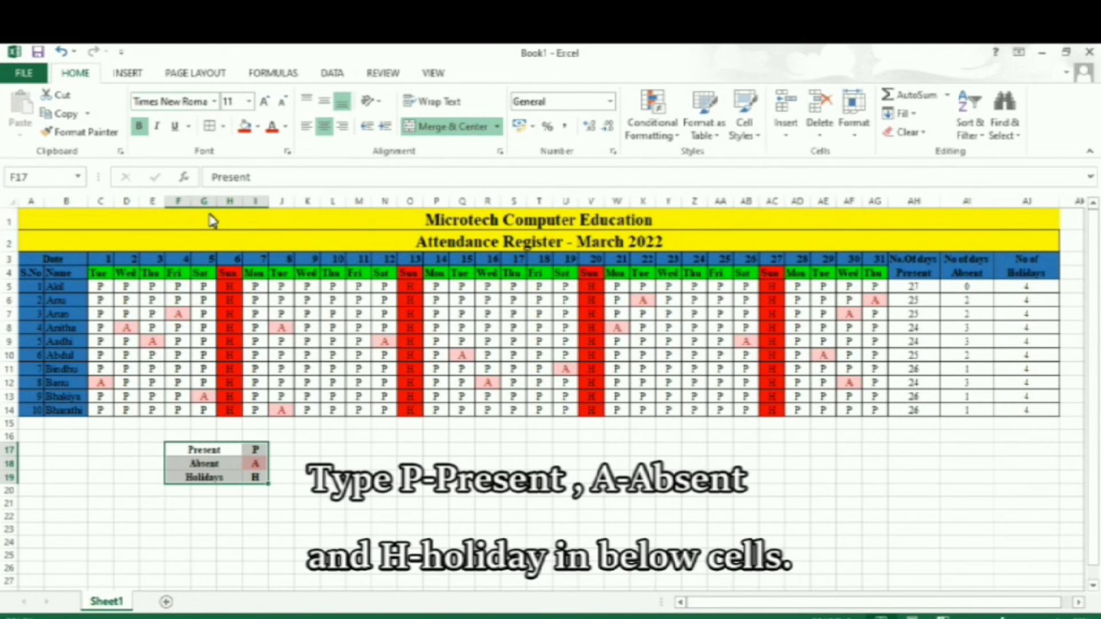
left_click_drag(218, 453, 256, 465)
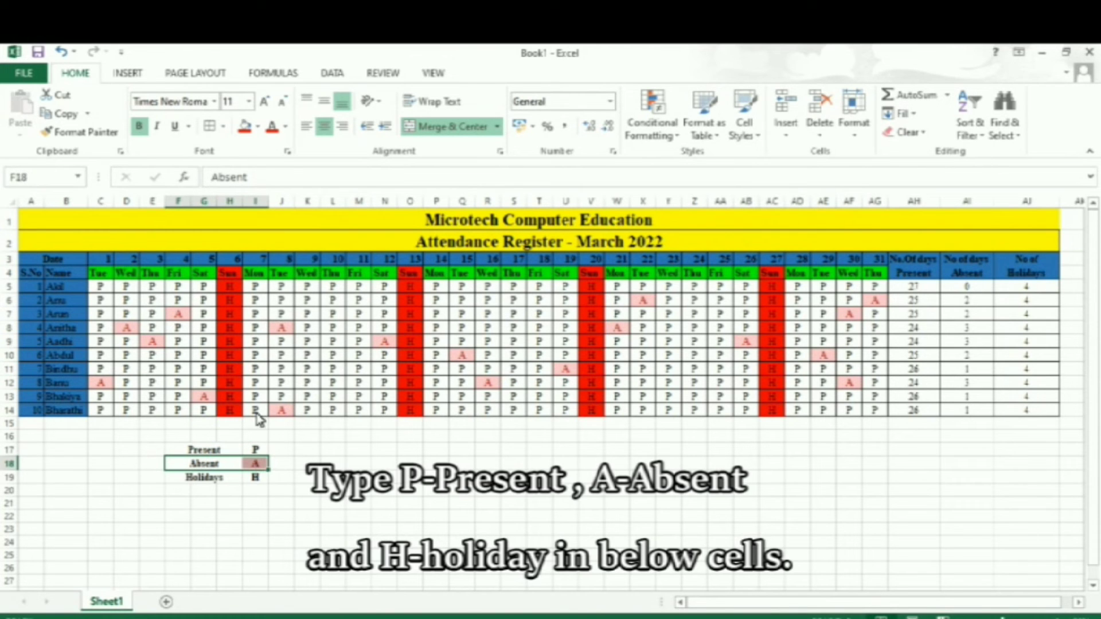
left_click(258, 126)
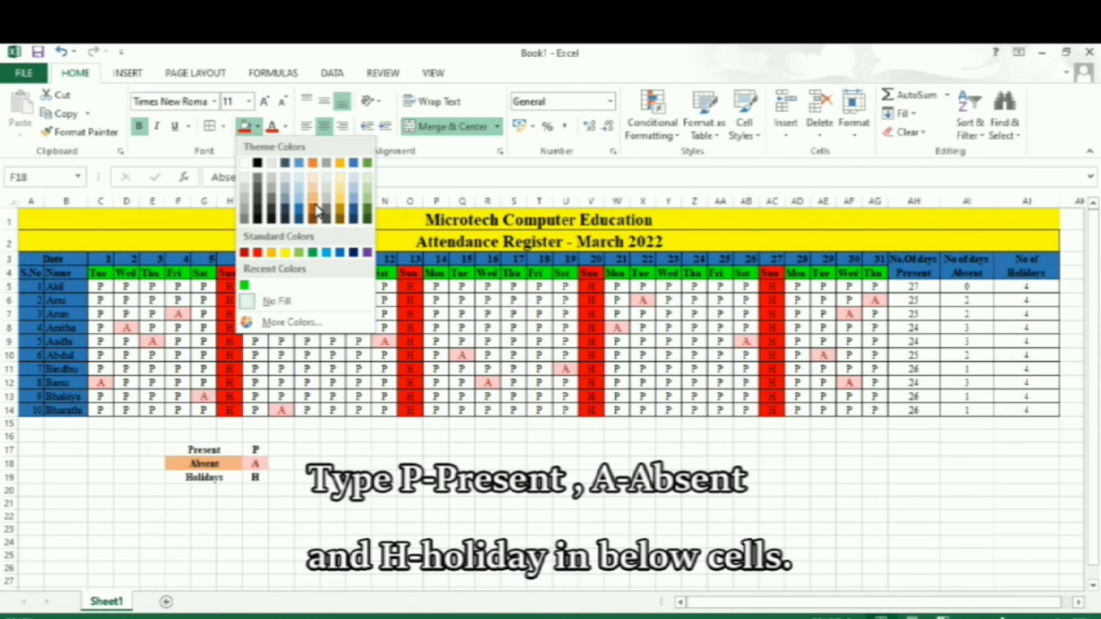
left_click(296, 512)
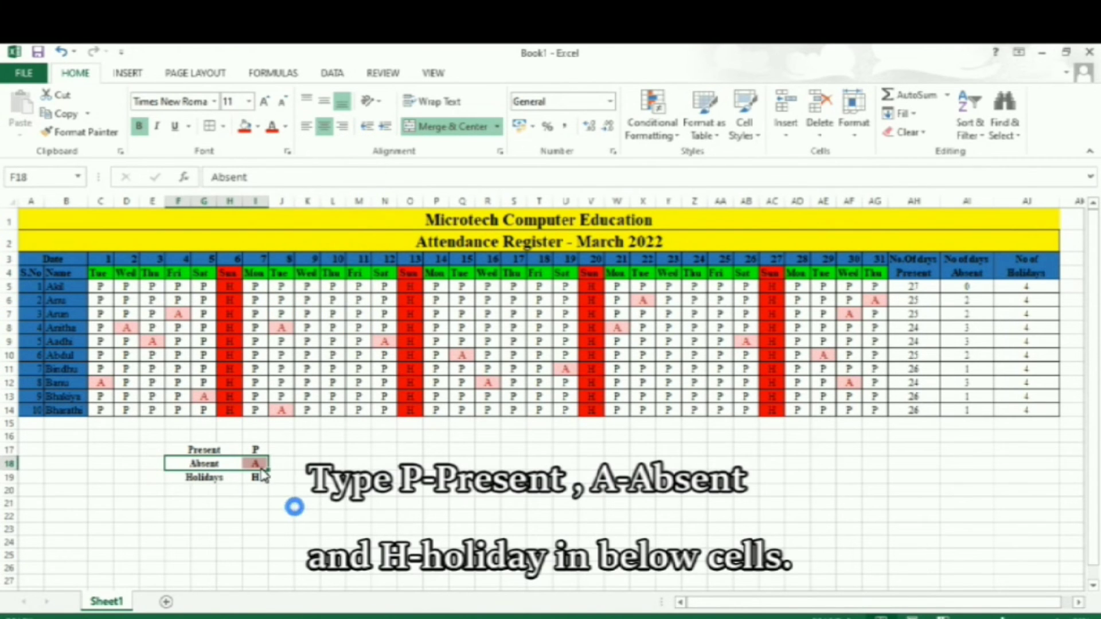
Copy the formatting of code cell I18 onto the "Absent" label and merge and center F18:H18 again.
left_click(258, 466)
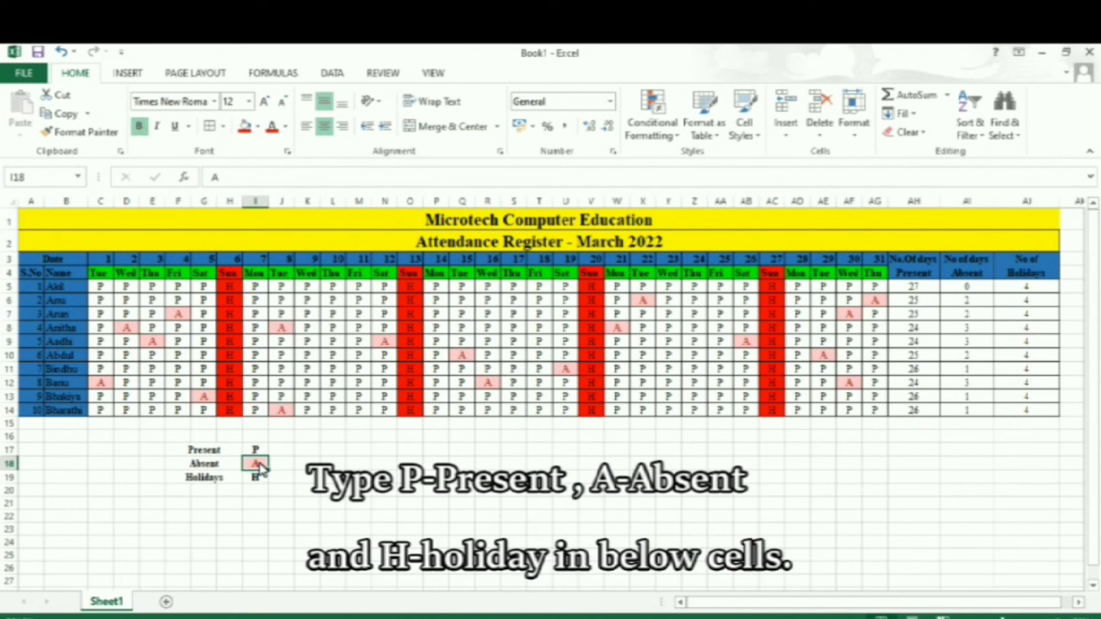
left_click(87, 135)
left_click(223, 466)
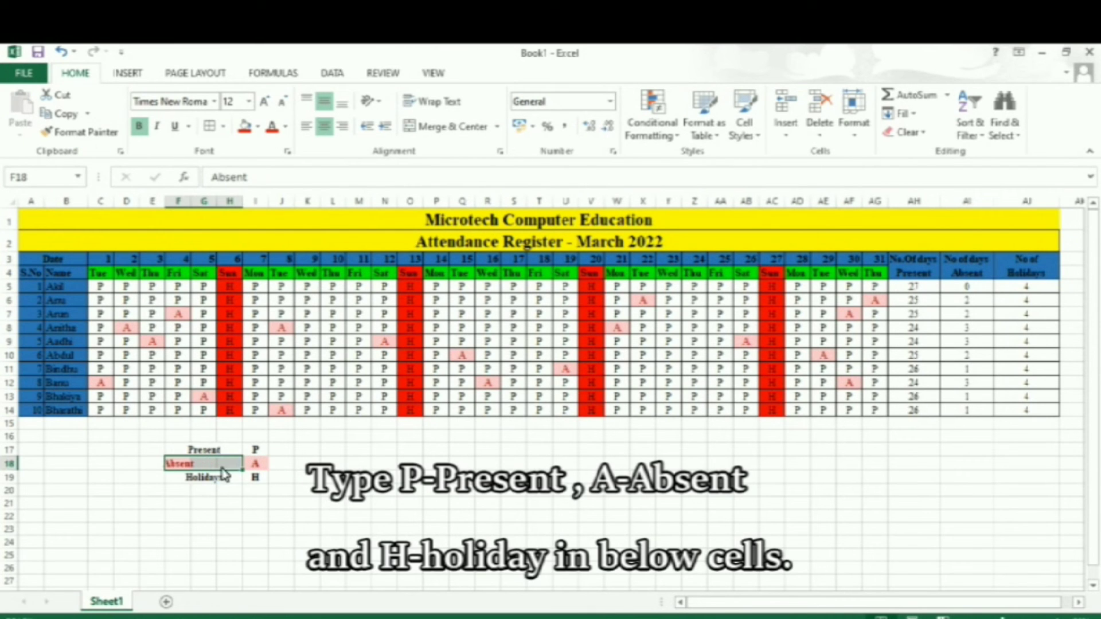
left_click(452, 127)
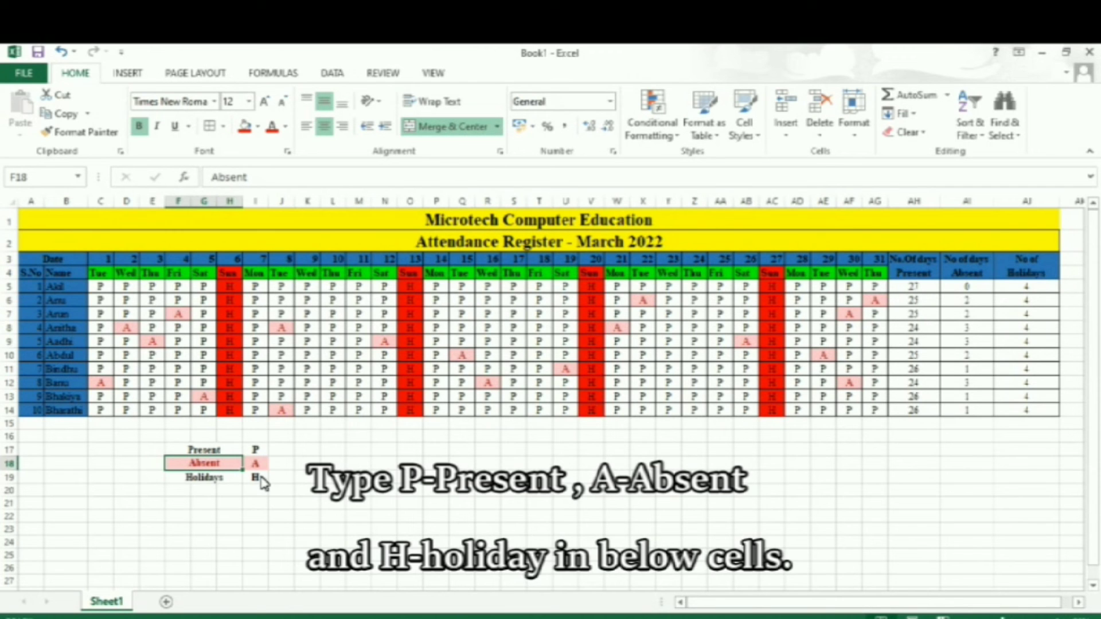
Fill the Holidays legend row F19:I19 with standard red to match the Sunday columns.
left_click(259, 478)
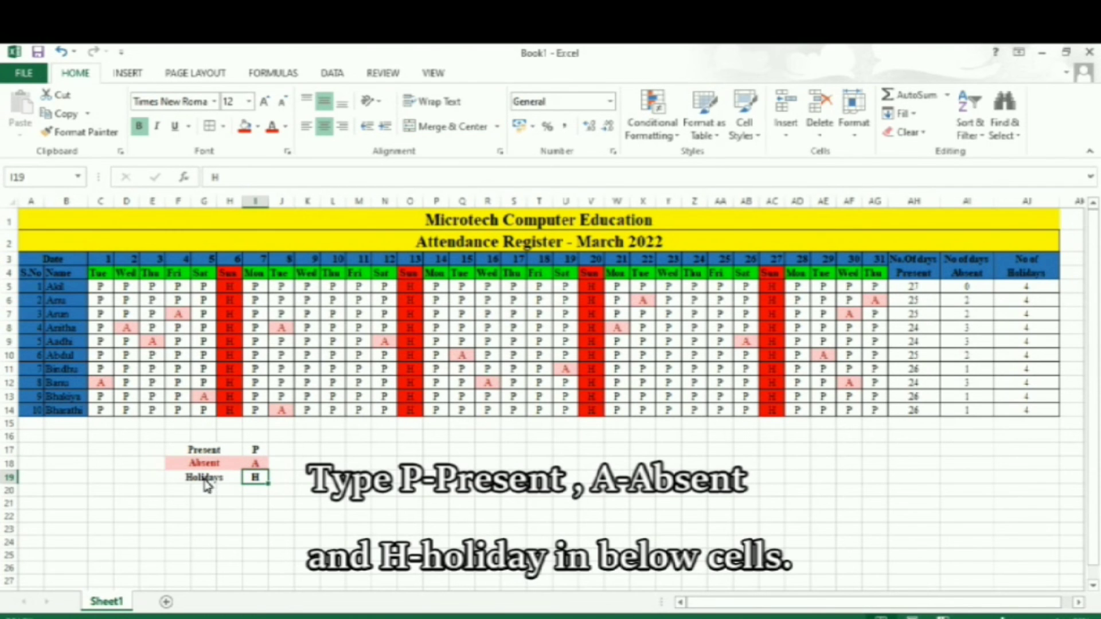
left_click(239, 412)
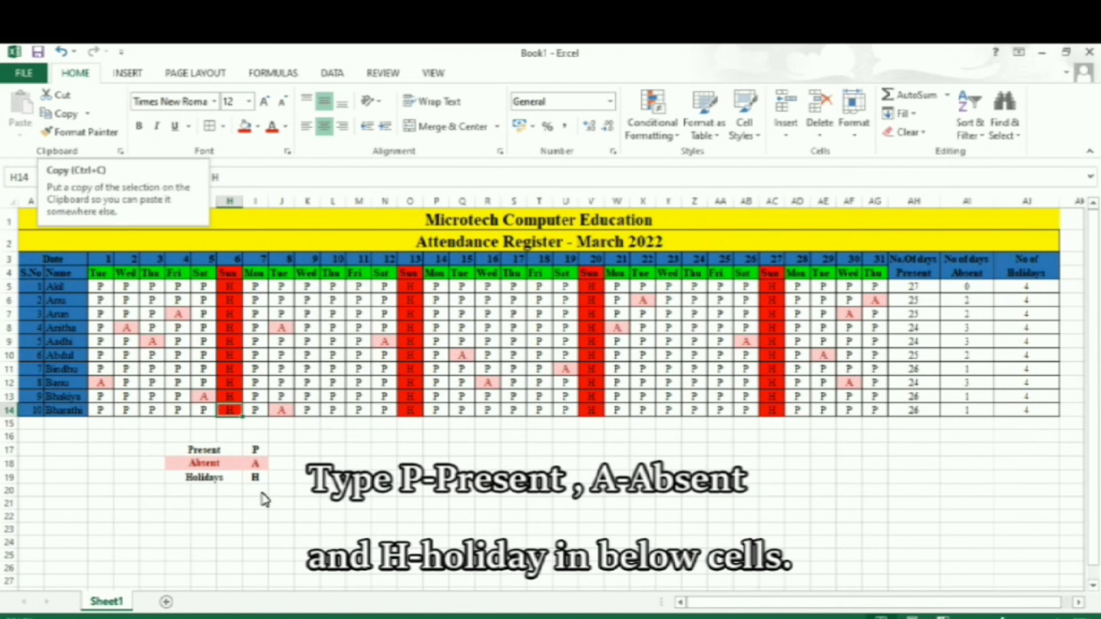
left_click_drag(223, 479, 264, 486)
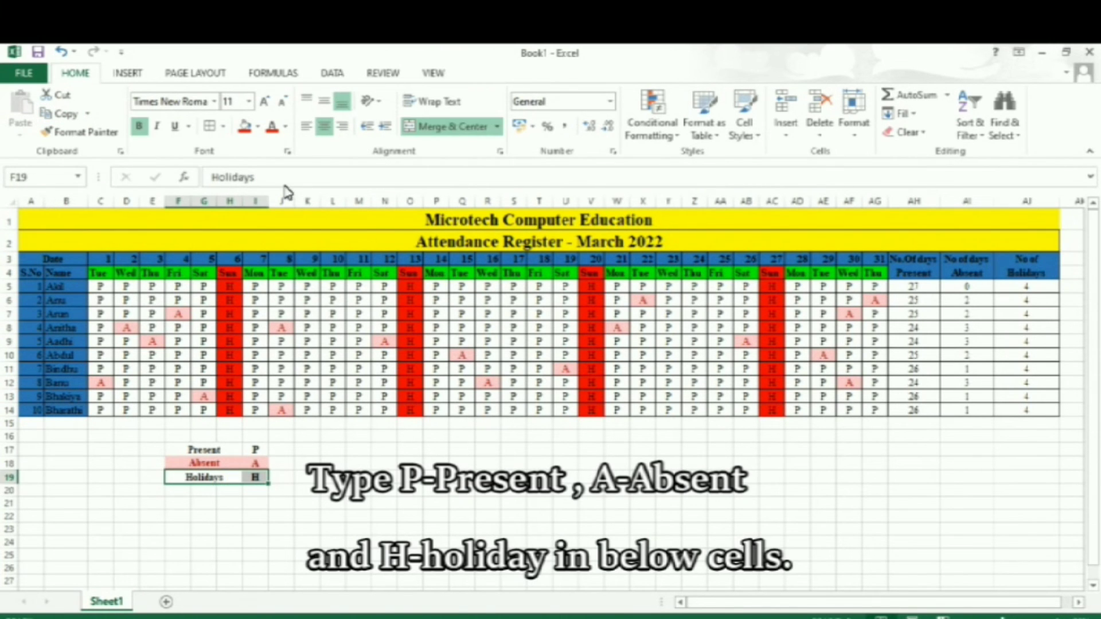
left_click(257, 129)
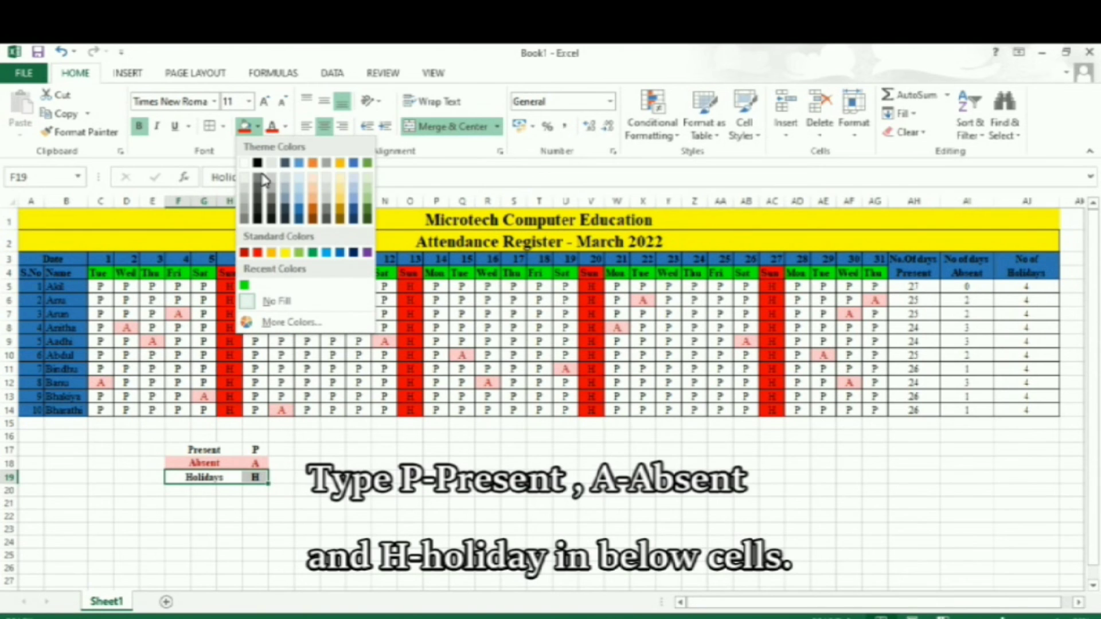
left_click(258, 252)
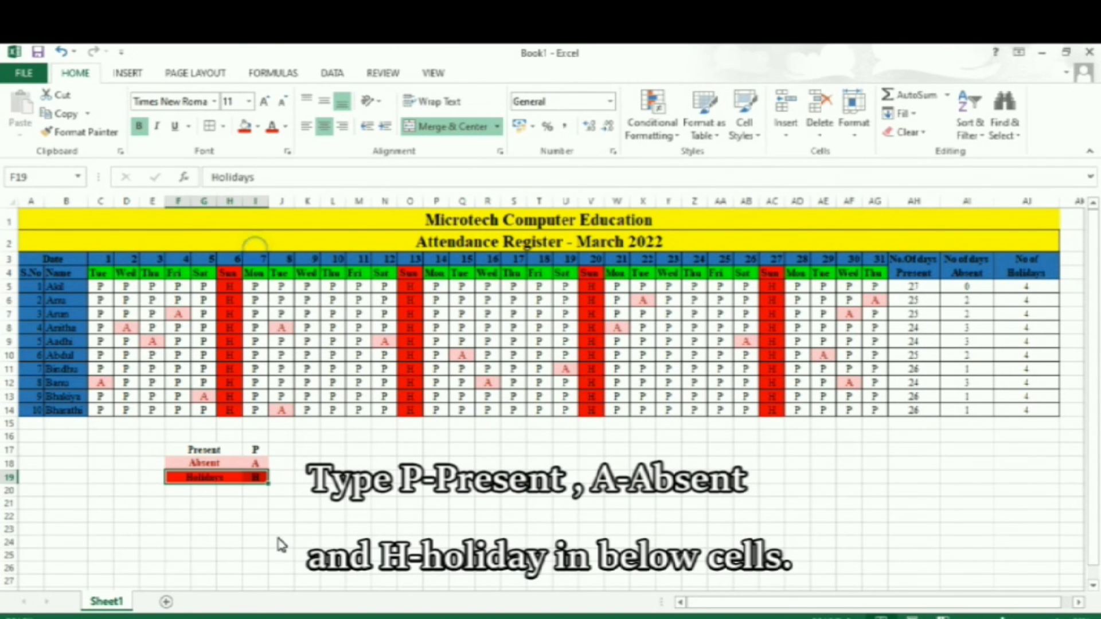
left_click(282, 481)
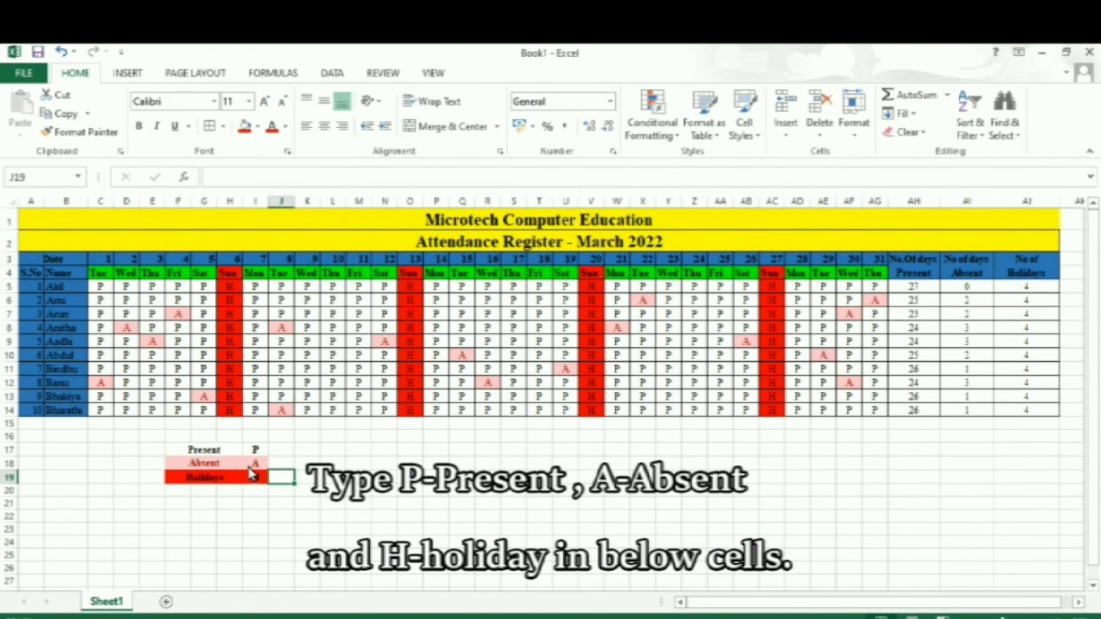
Enlarge the font of the legend cells F17:I19 to size 16.
left_click_drag(203, 453, 257, 477)
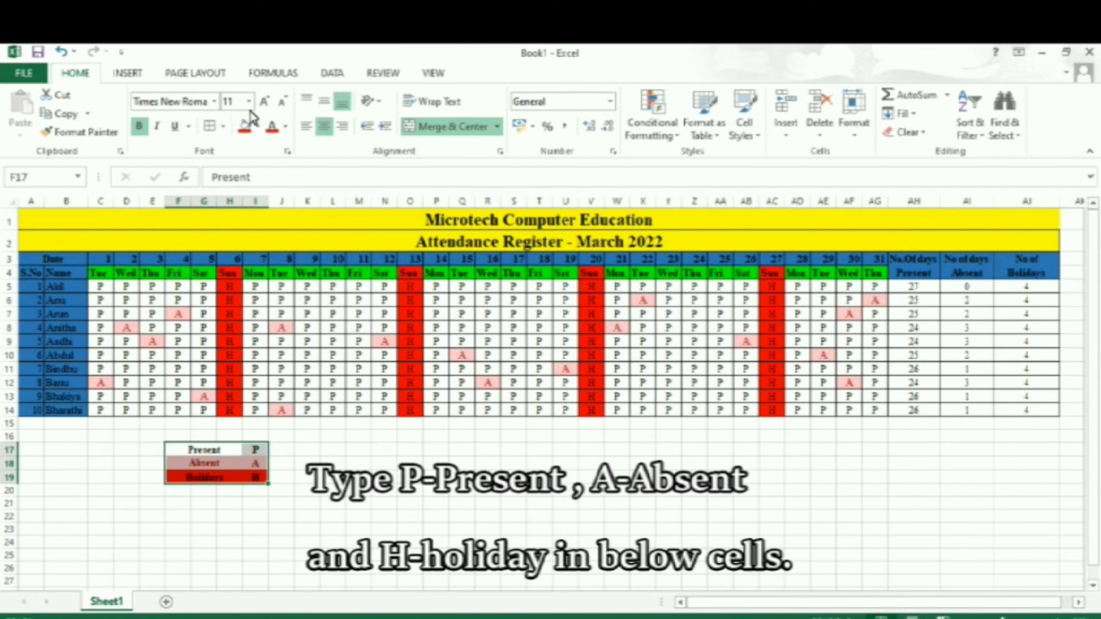
left_click(233, 104)
type("12")
key("Return")
left_click(265, 103)
left_click(265, 103)
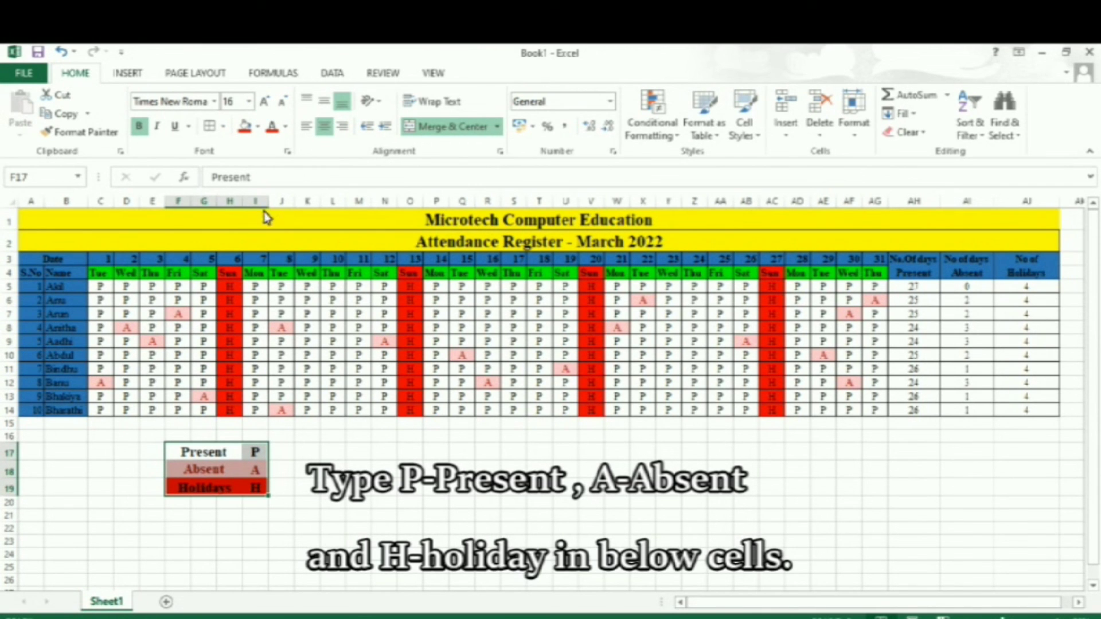
left_click(281, 514)
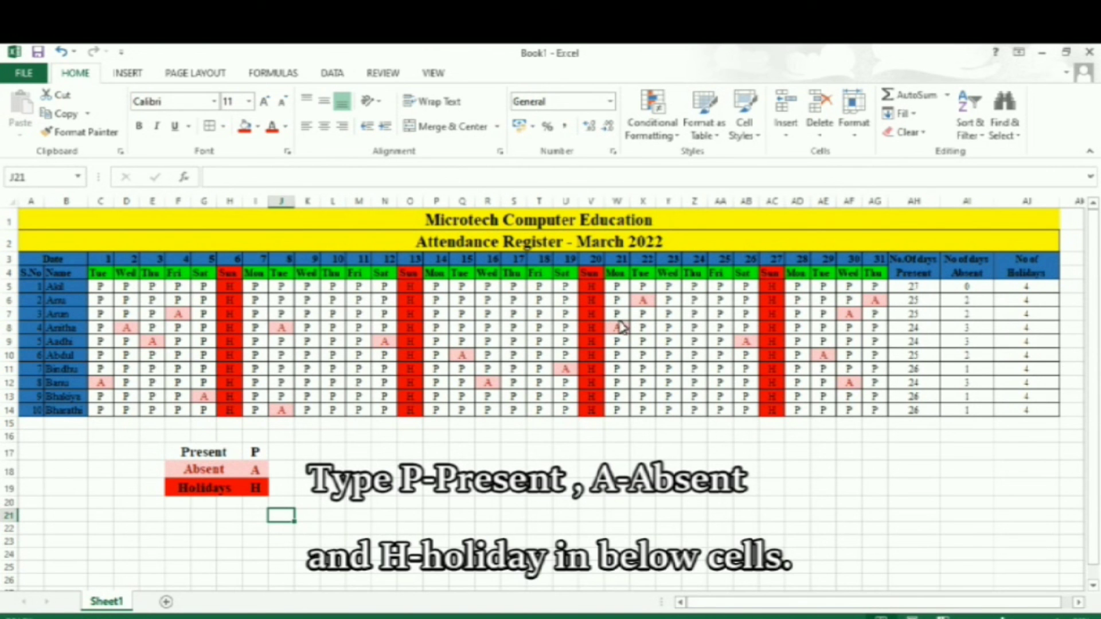
Shade the summary count cells AH5:AJ14 with a light gold fill.
left_click_drag(925, 285, 1027, 420)
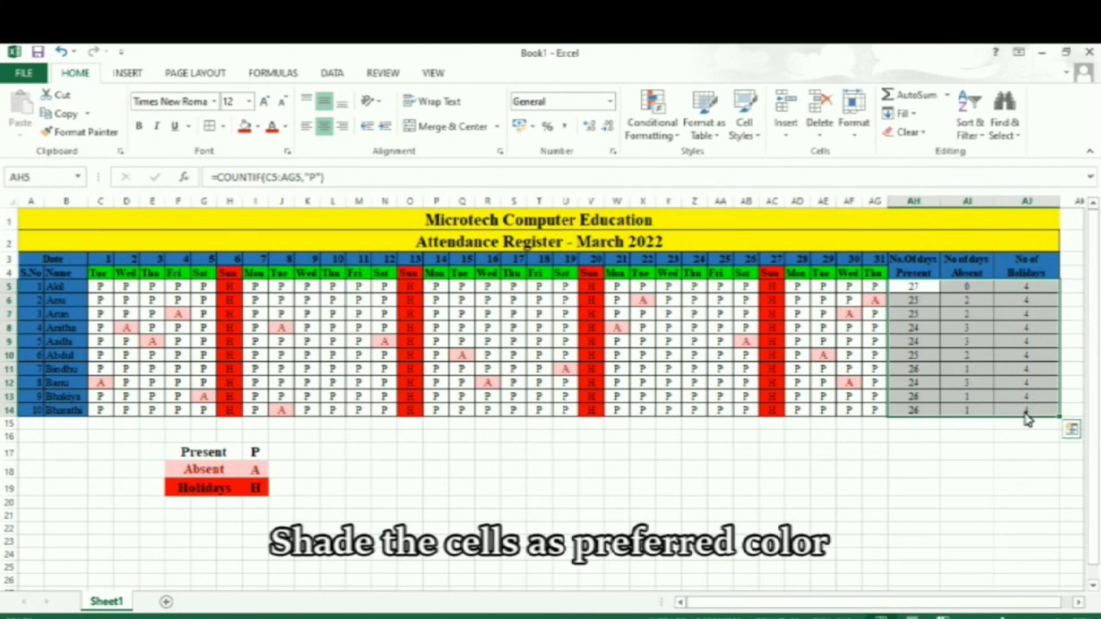
left_click(258, 127)
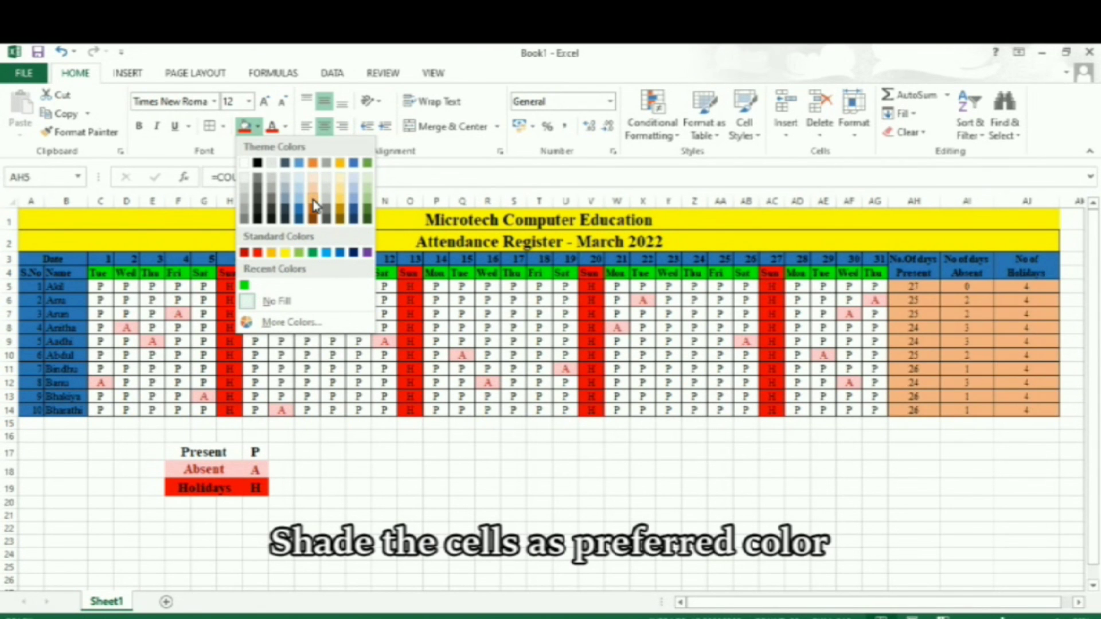
left_click(341, 208)
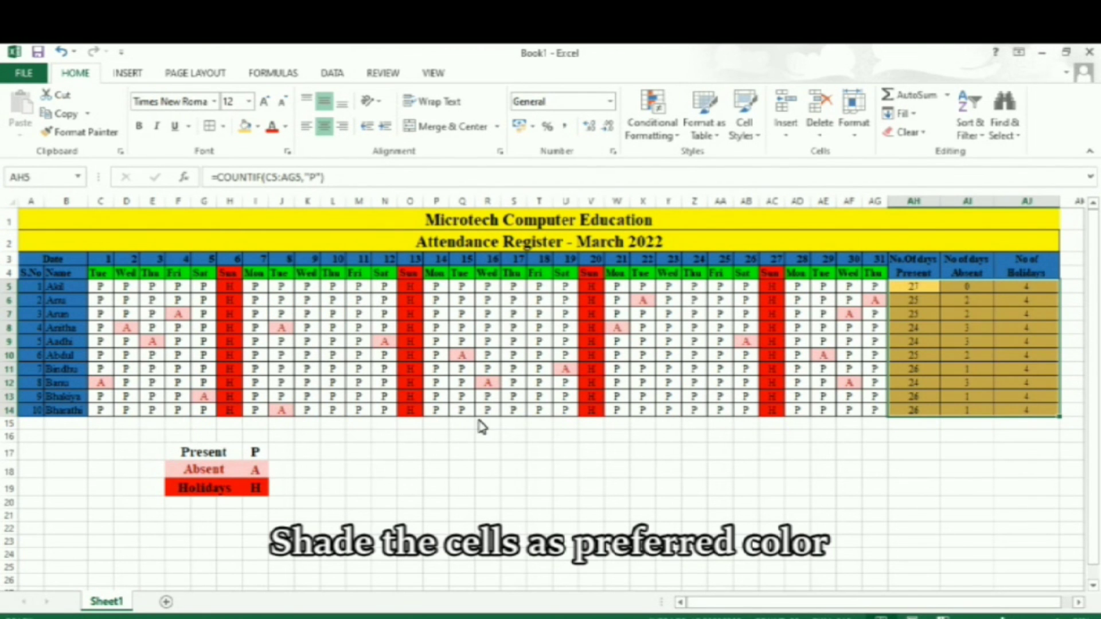
Apply the same light gold fill to the weekday attendance blocks C5:G14, I5:N14, P5:U14, W5:AB14 and AD5:AG14.
left_click_drag(101, 287, 204, 411)
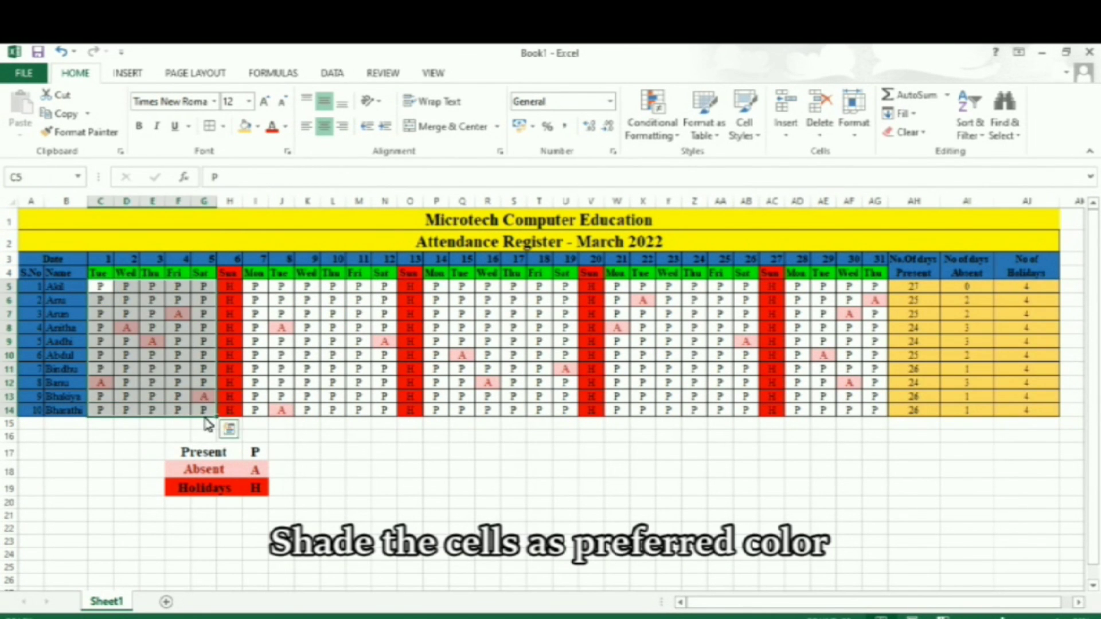
left_click(246, 133)
left_click_drag(261, 289, 393, 411)
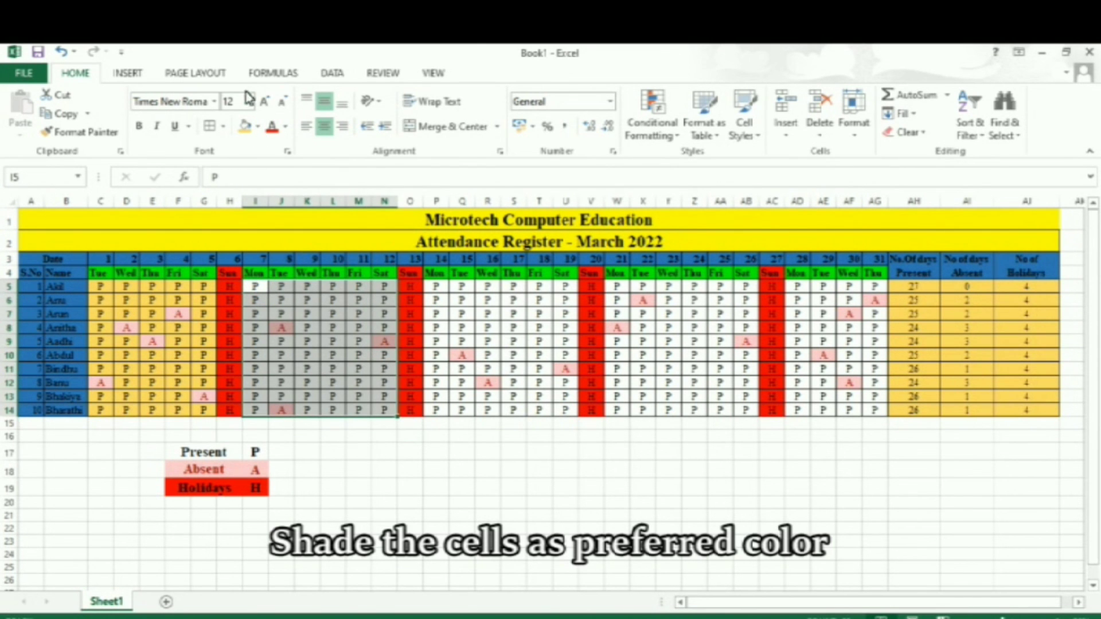
left_click(246, 127)
left_click_drag(442, 291, 566, 410)
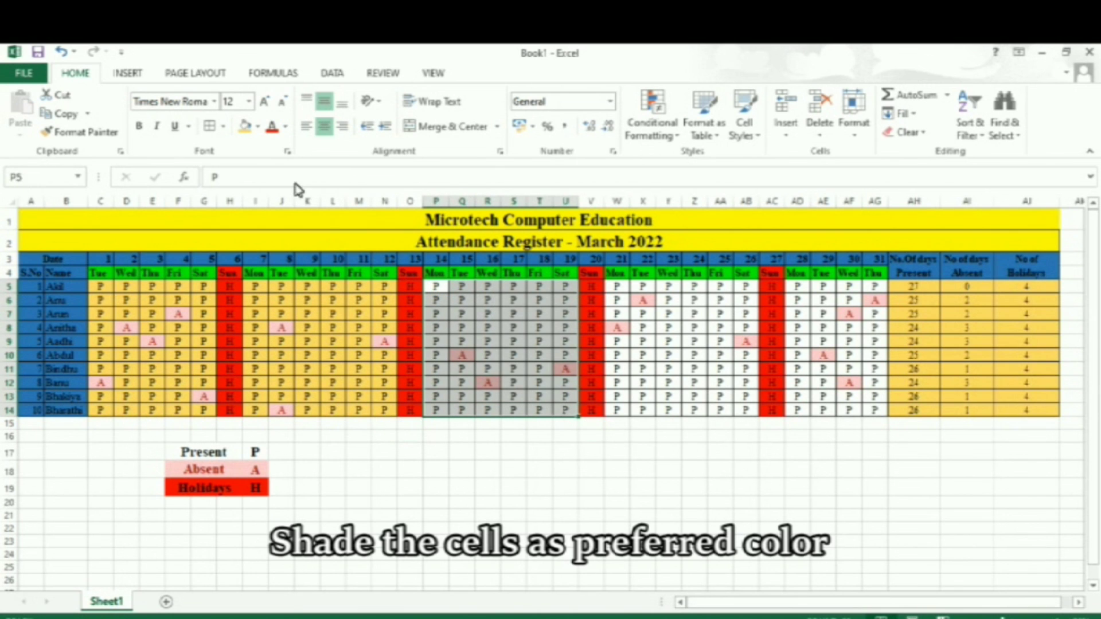
left_click(244, 126)
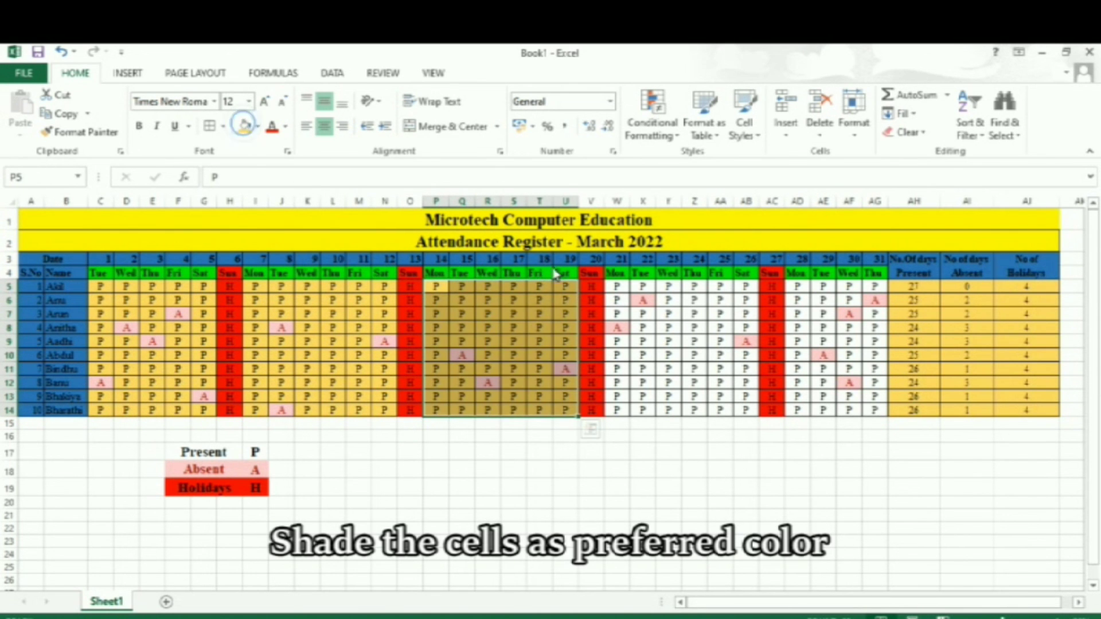
left_click_drag(616, 286, 745, 414)
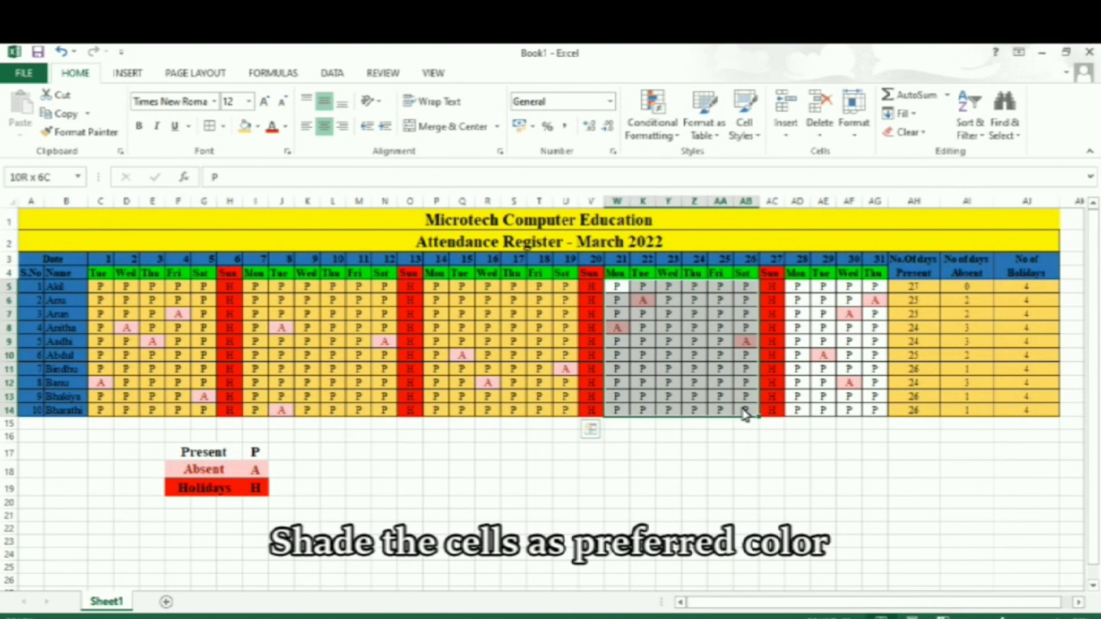
left_click(245, 131)
left_click_drag(796, 286, 865, 421)
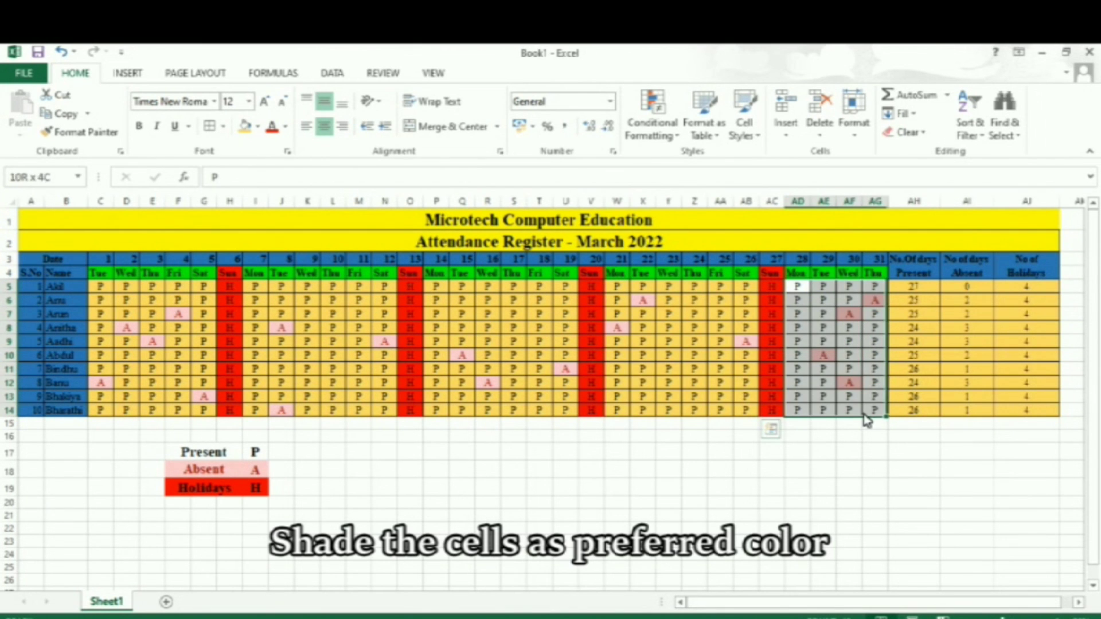
left_click(246, 131)
left_click(696, 454)
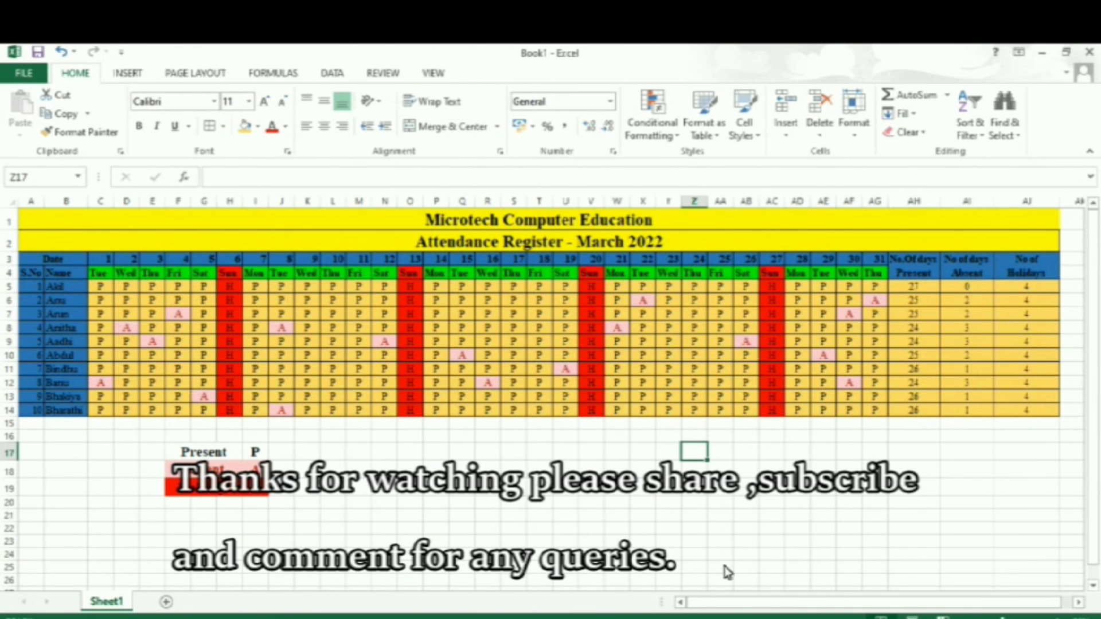
left_click(653, 617)
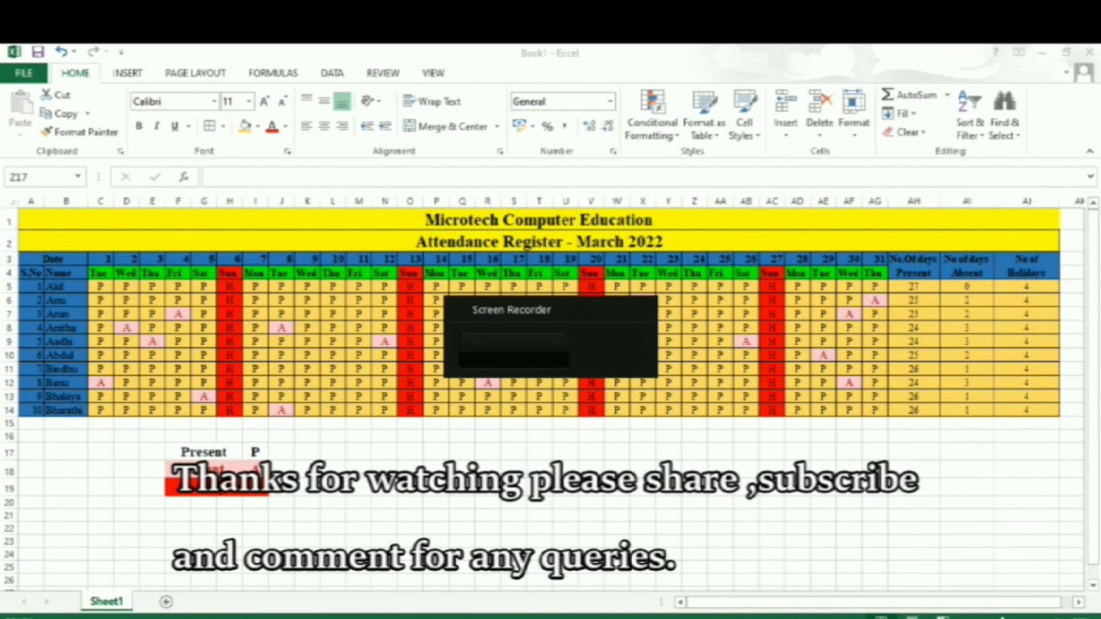